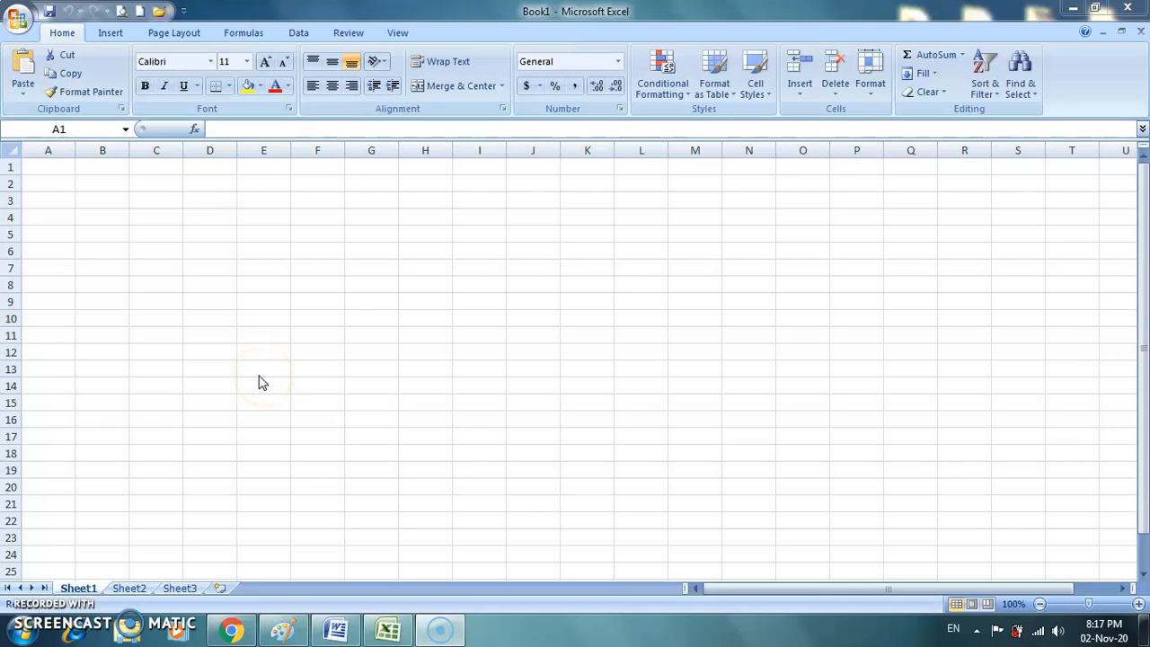
# Step: Open the recent workbook marksheet
pyautogui.click(316, 379)
pyautogui.click(25, 25)
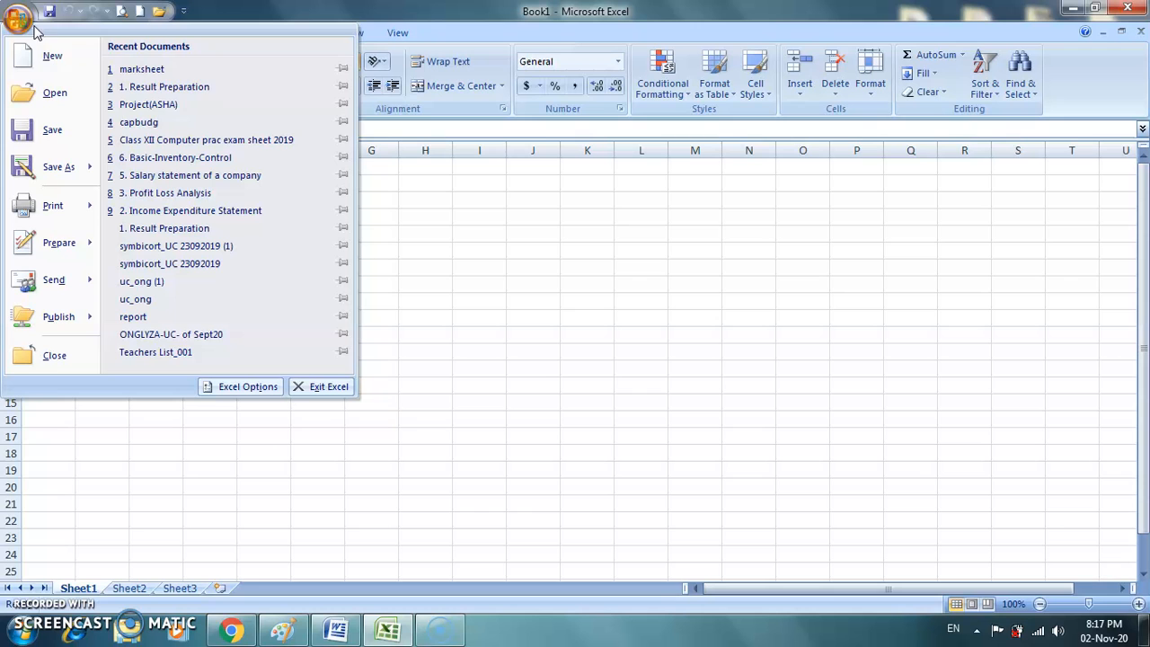
pyautogui.click(133, 69)
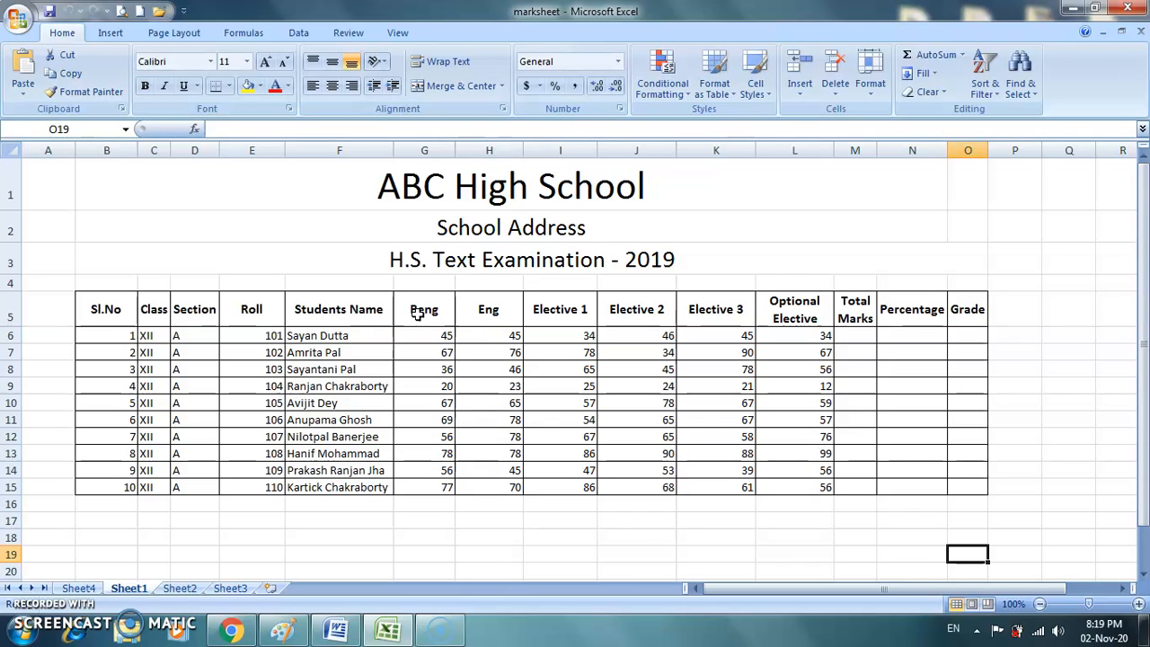
# Step: Add a conditional formatting rule to G5:L15 that formats all cells based on their values with a 2-Color Scale from lowest to highest value
pyautogui.moveTo(415, 310); pyautogui.dragTo(800, 491)
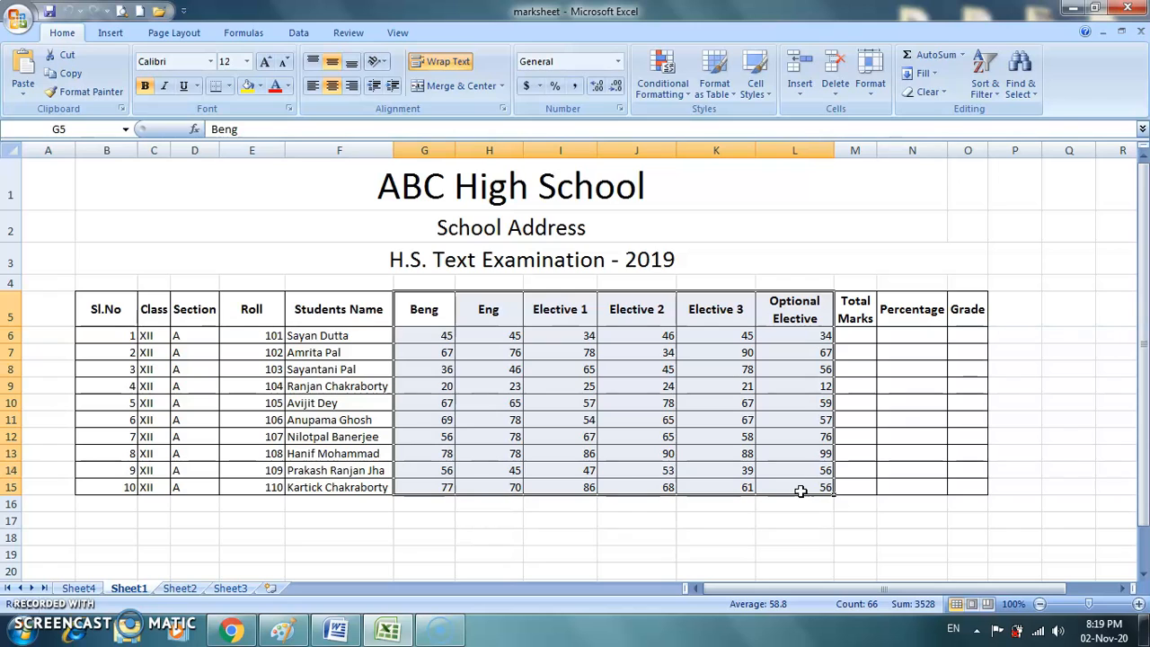
pyautogui.click(680, 95)
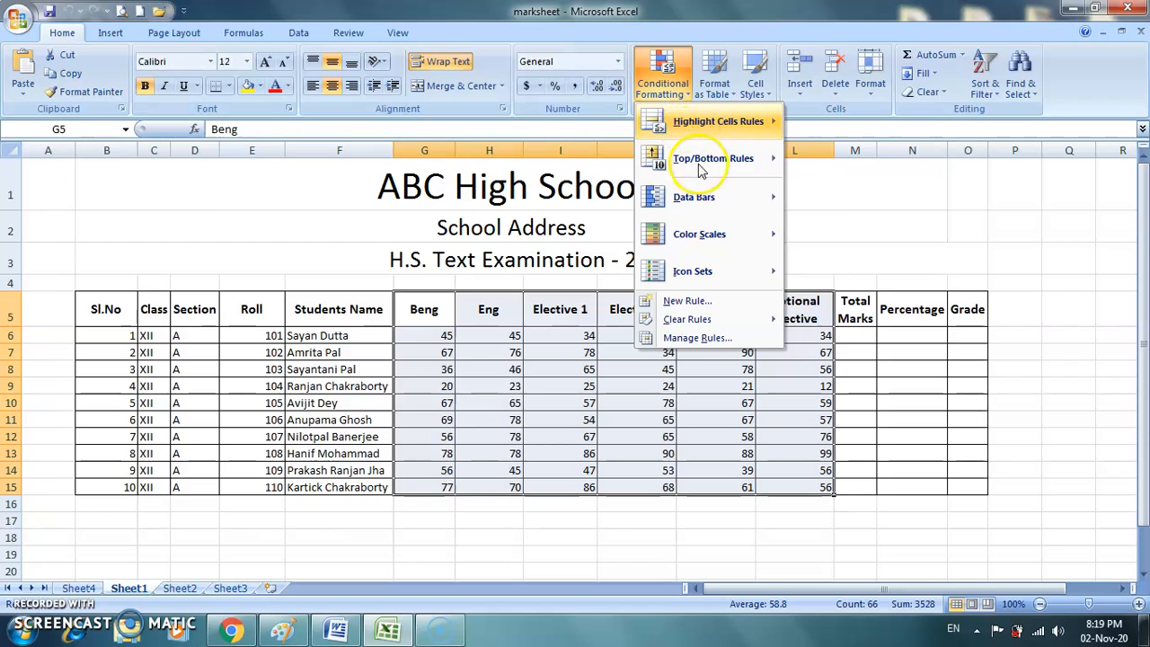
pyautogui.moveTo(705, 197)
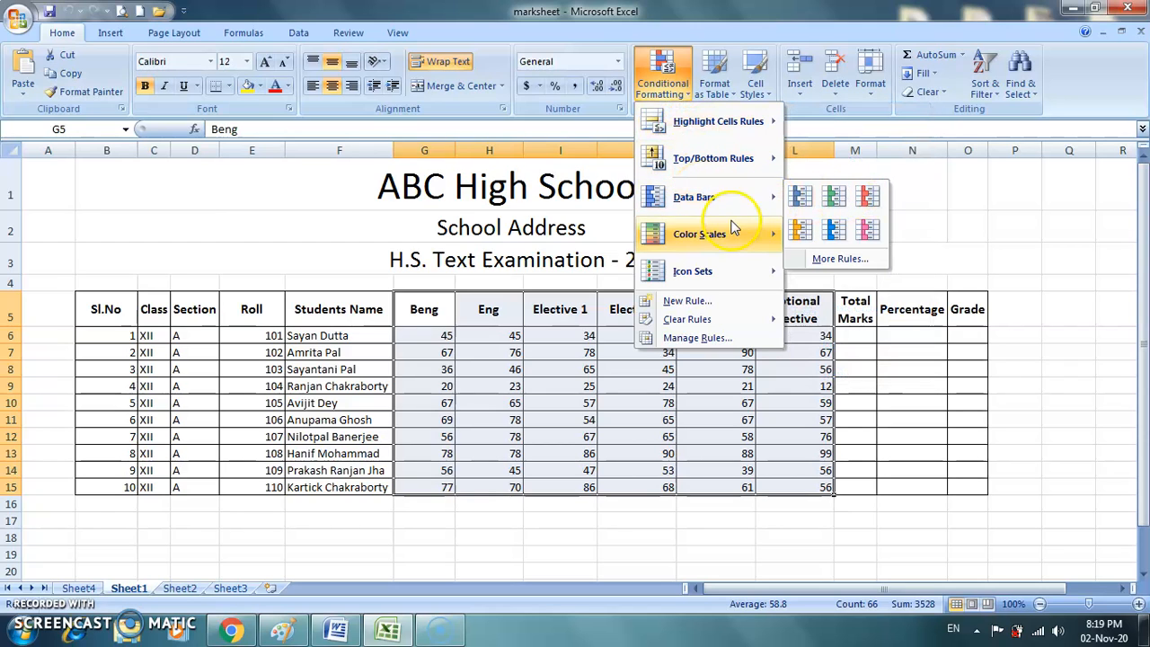
pyautogui.moveTo(734, 235)
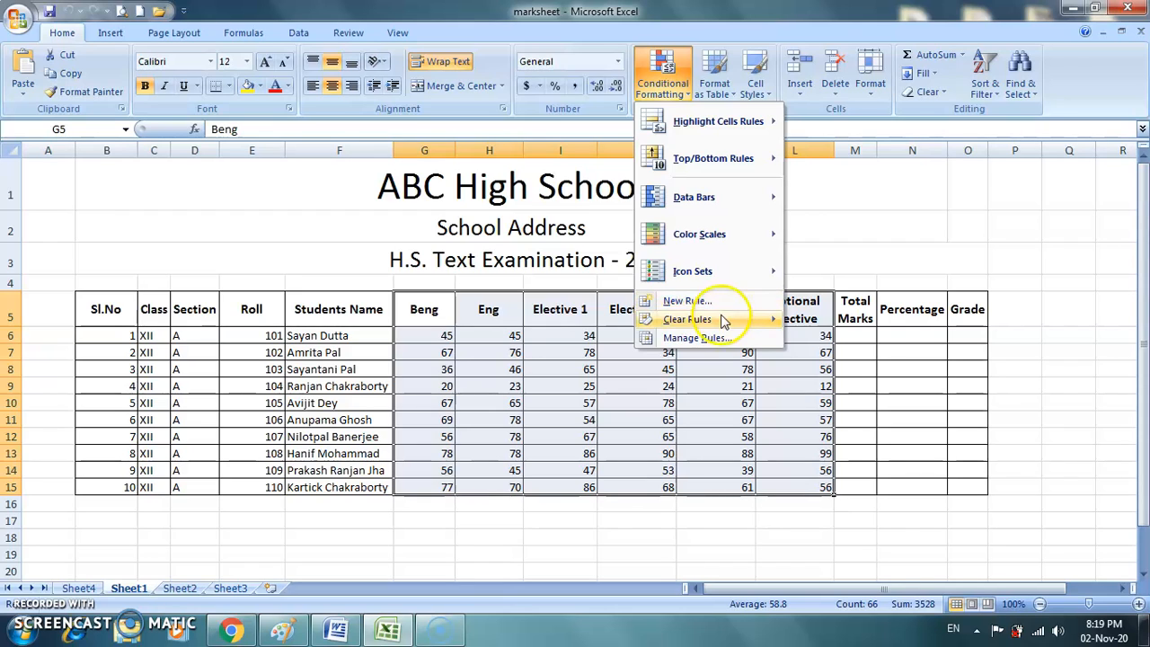
pyautogui.click(714, 306)
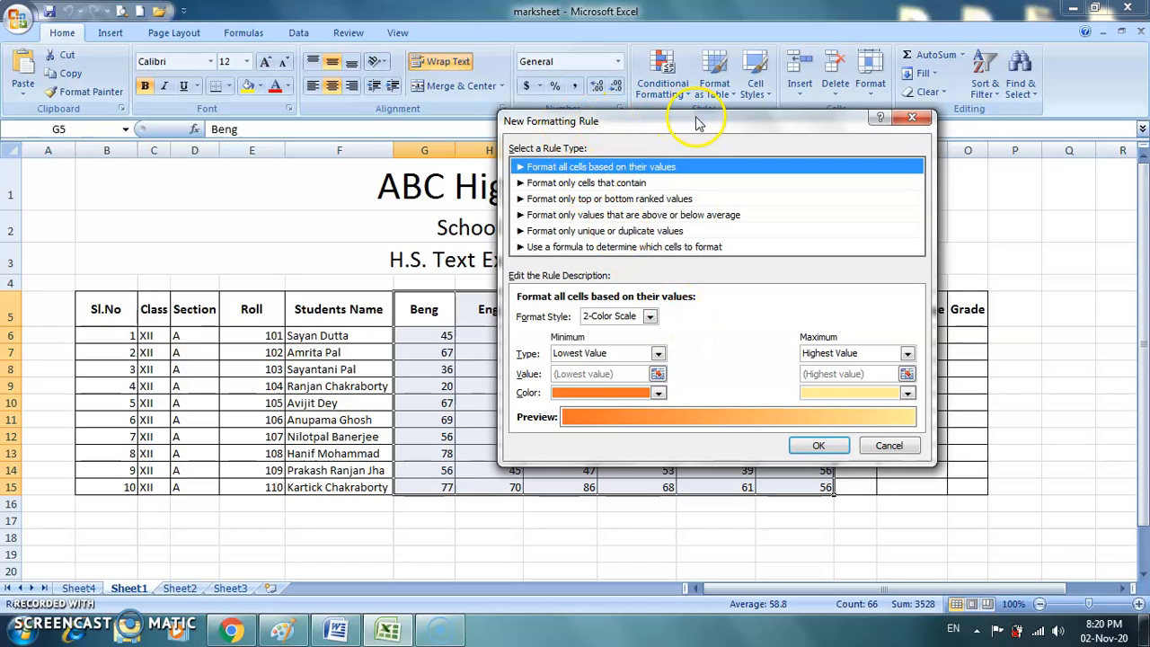
pyautogui.moveTo(699, 123); pyautogui.dragTo(649, 144)
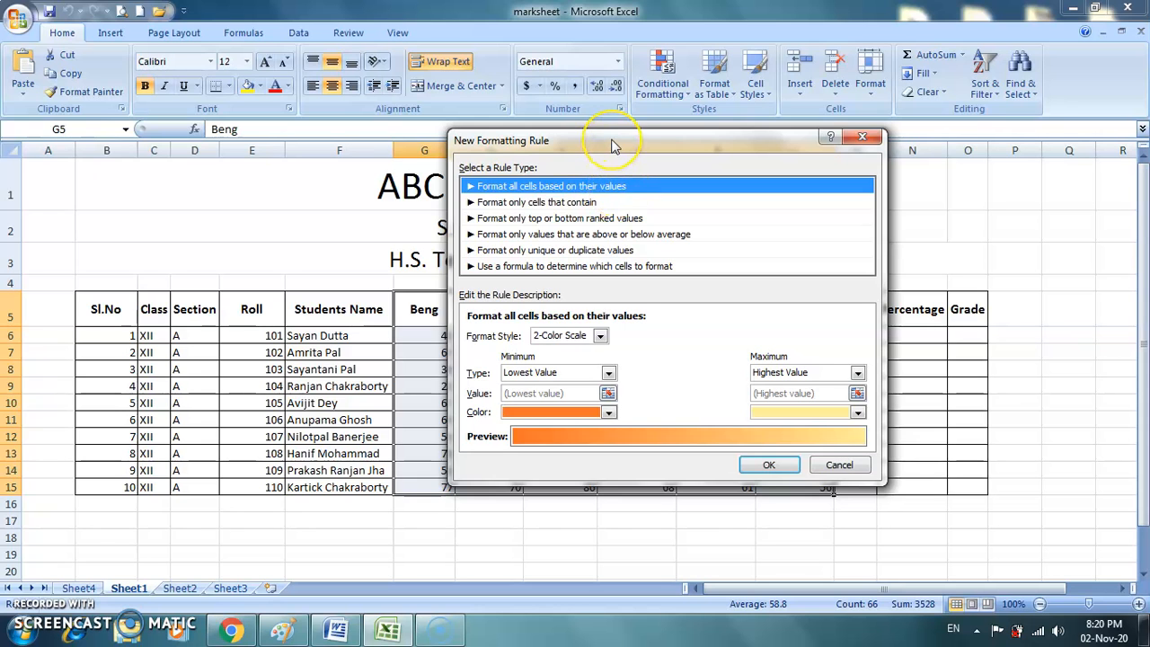
pyautogui.moveTo(613, 145); pyautogui.dragTo(925, 223)
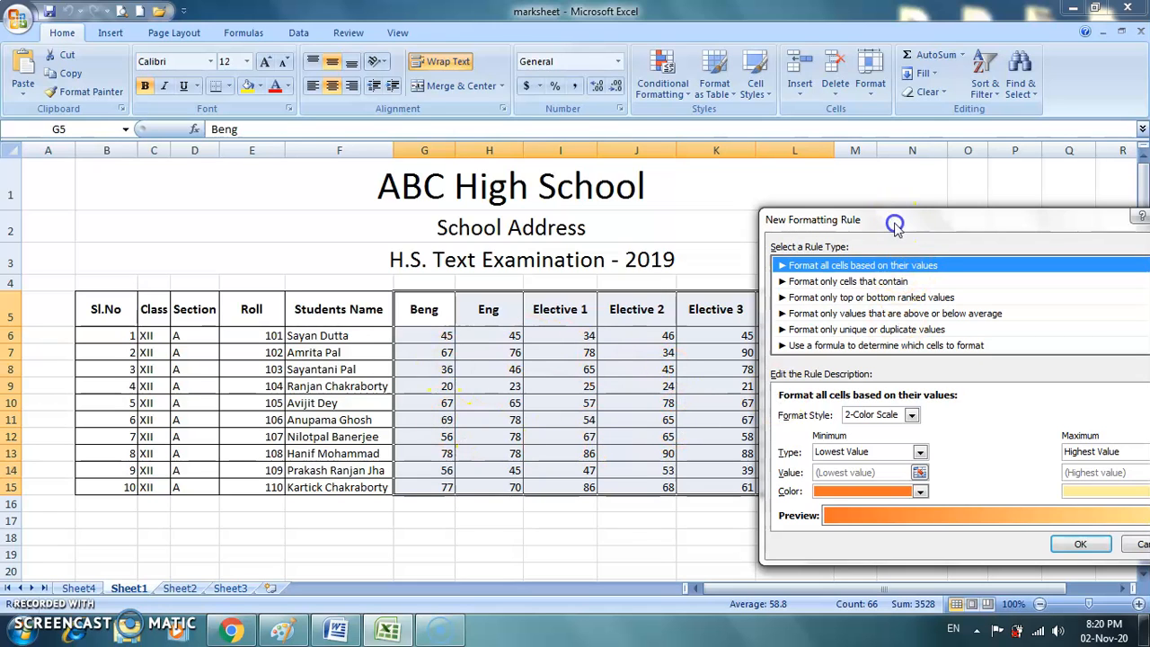
pyautogui.moveTo(894, 225); pyautogui.dragTo(591, 88)
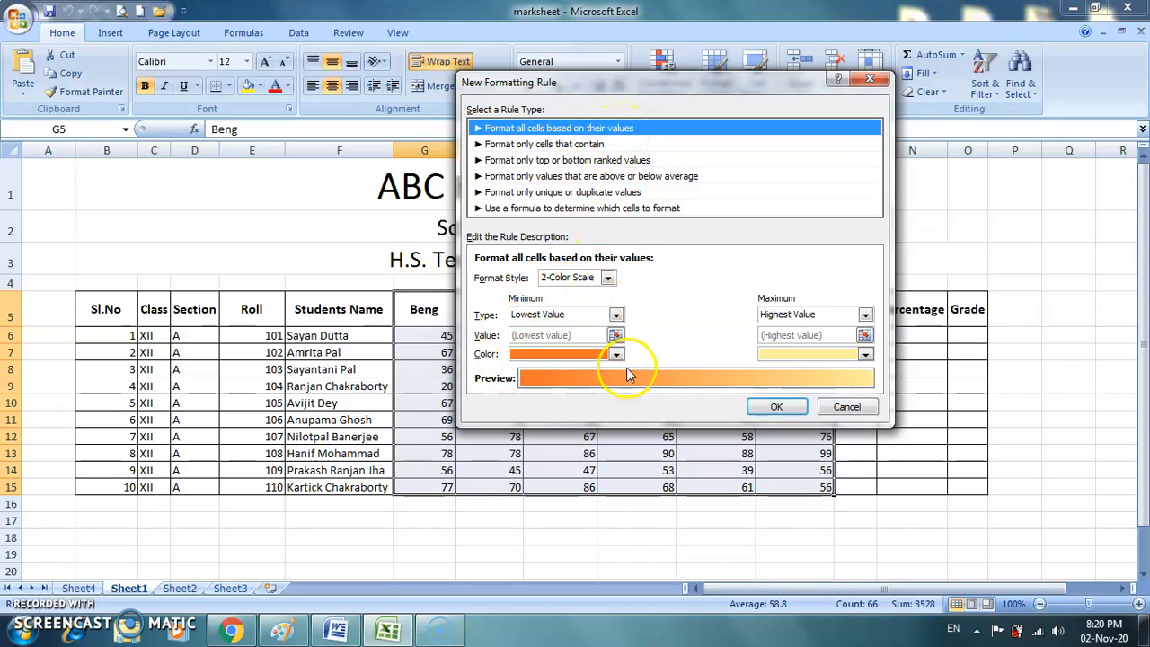
pyautogui.click(612, 280)
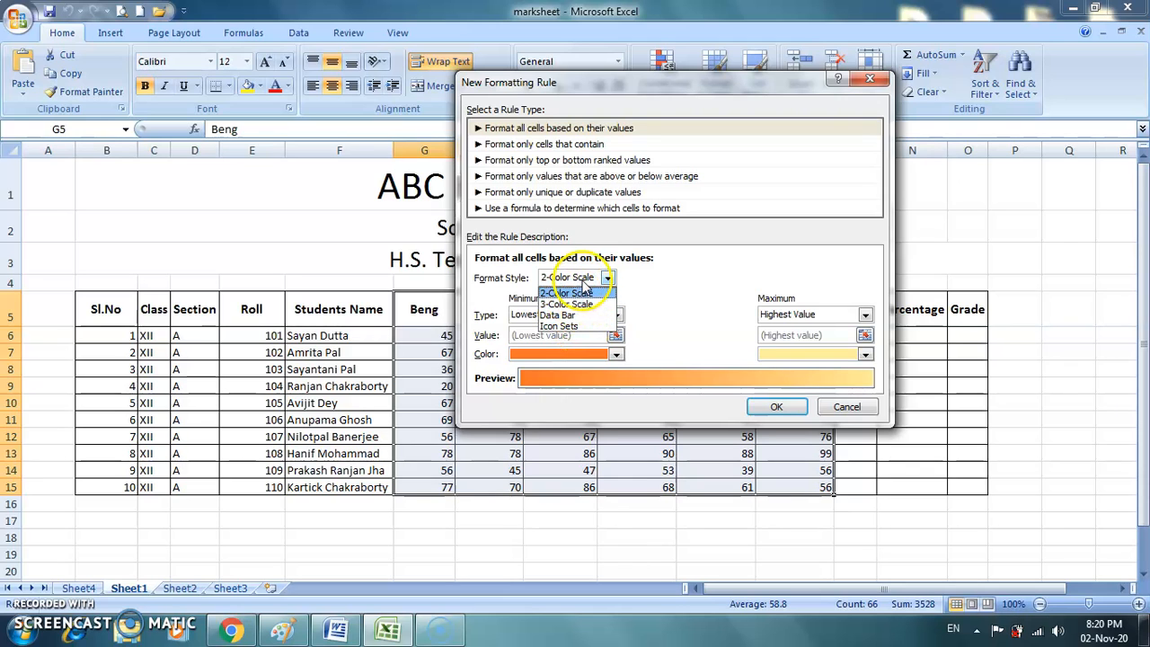
pyautogui.click(582, 286)
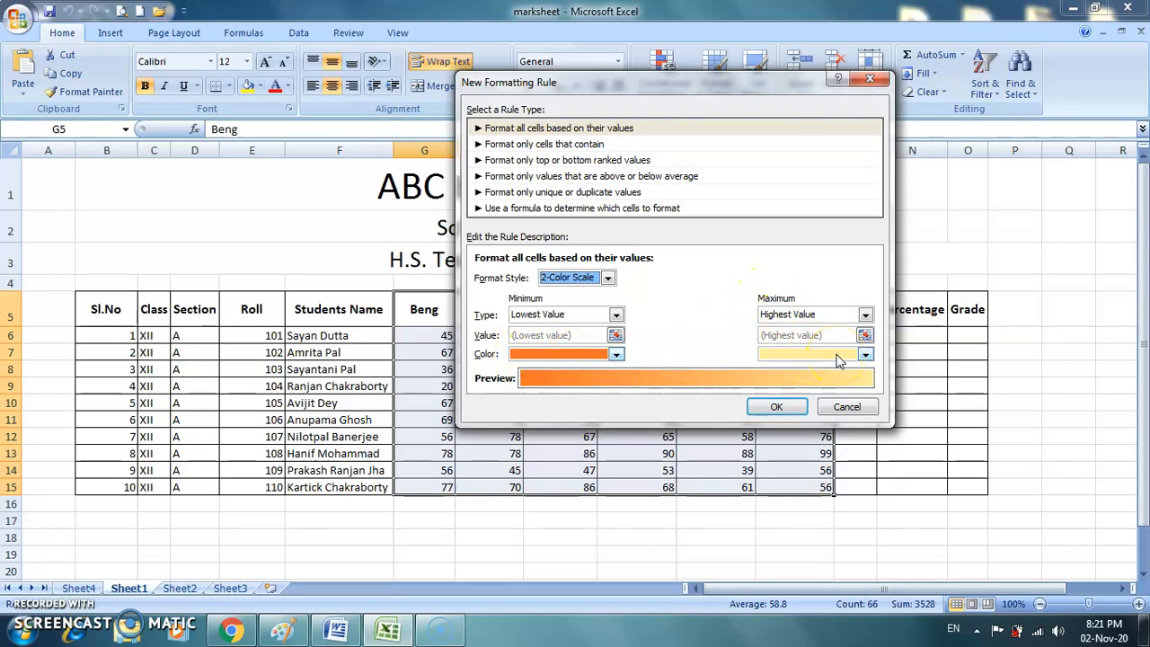
pyautogui.click(788, 406)
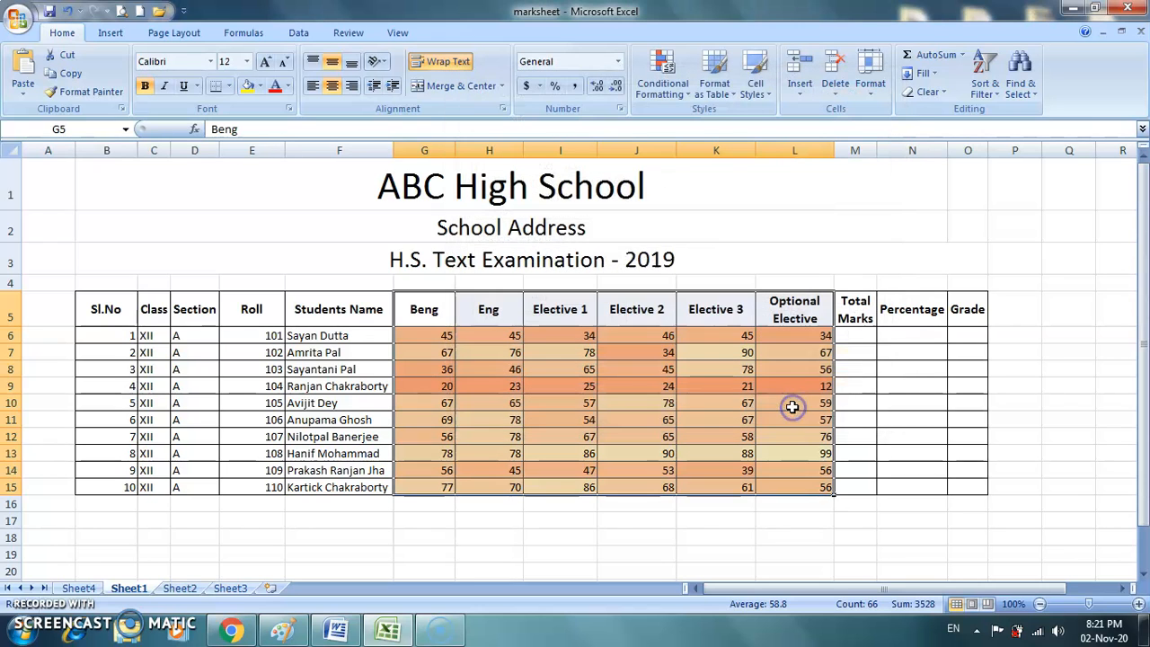
pyautogui.click(801, 536)
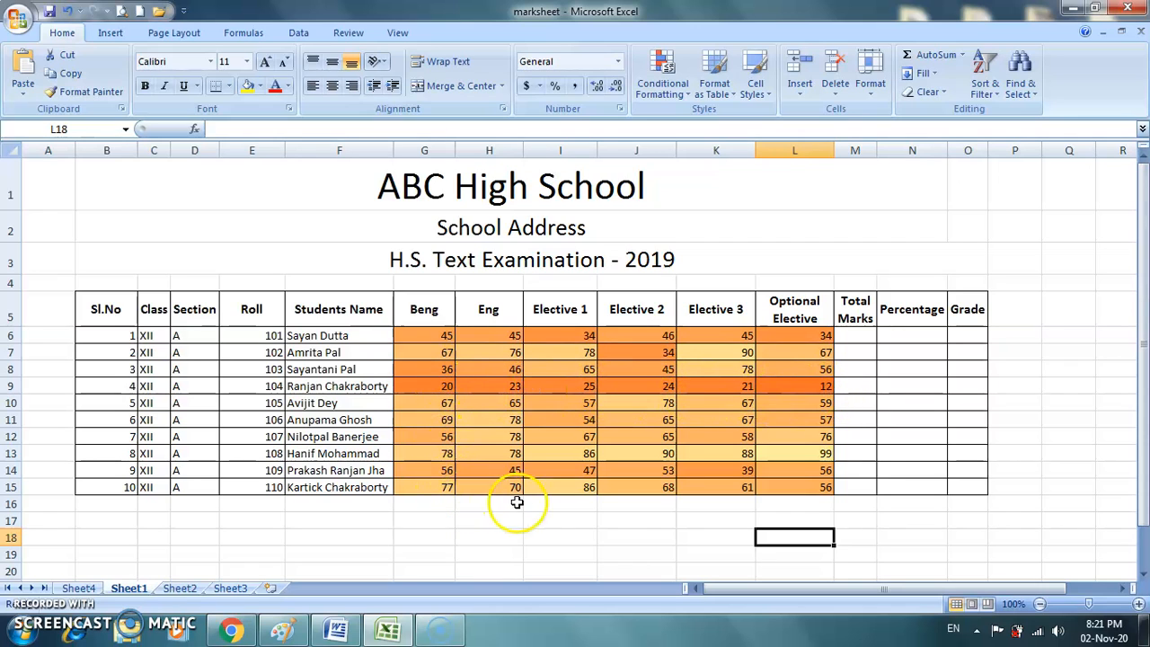
# Step: Reselect the marks range G5:L15 and review its rules in the Conditional Formatting Rules Manager
pyautogui.click(584, 490)
pyautogui.click(650, 451)
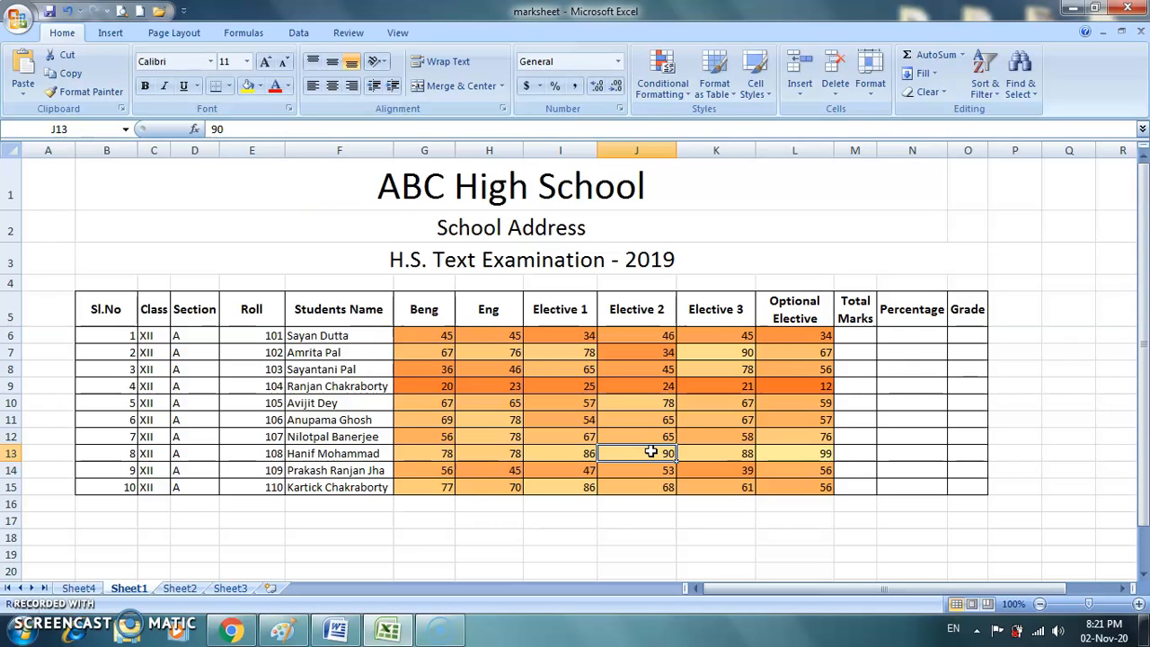
pyautogui.click(424, 310)
pyautogui.moveTo(424, 310); pyautogui.dragTo(798, 473)
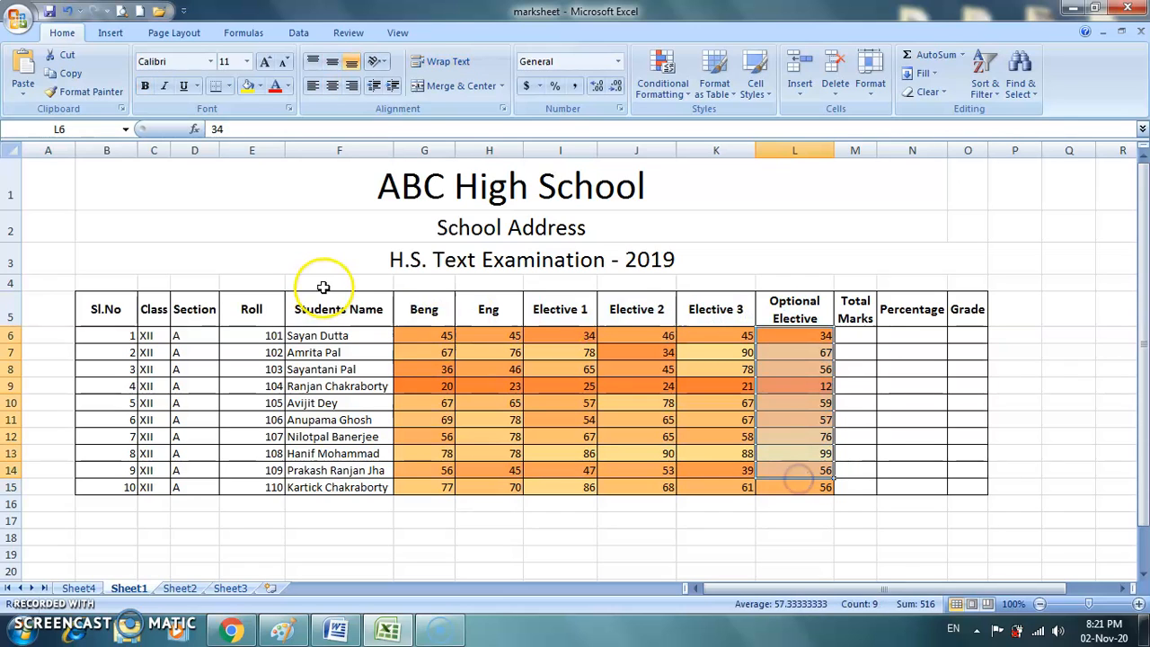
pyautogui.click(431, 310)
pyautogui.moveTo(423, 308); pyautogui.dragTo(796, 493)
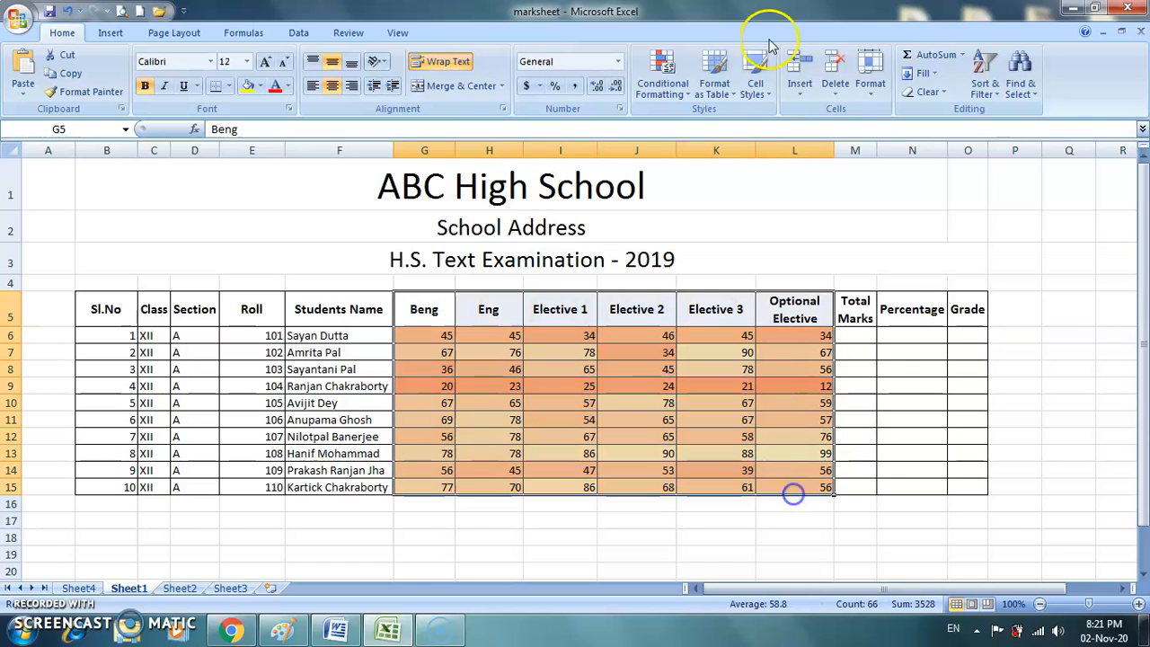
pyautogui.click(685, 94)
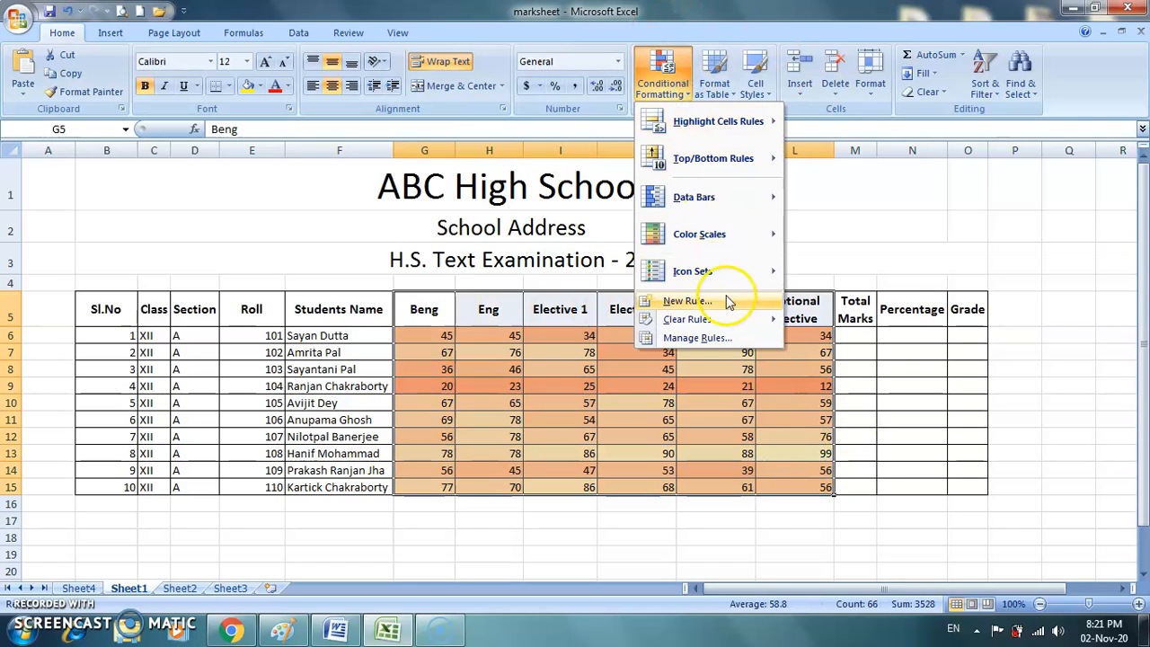
pyautogui.click(742, 339)
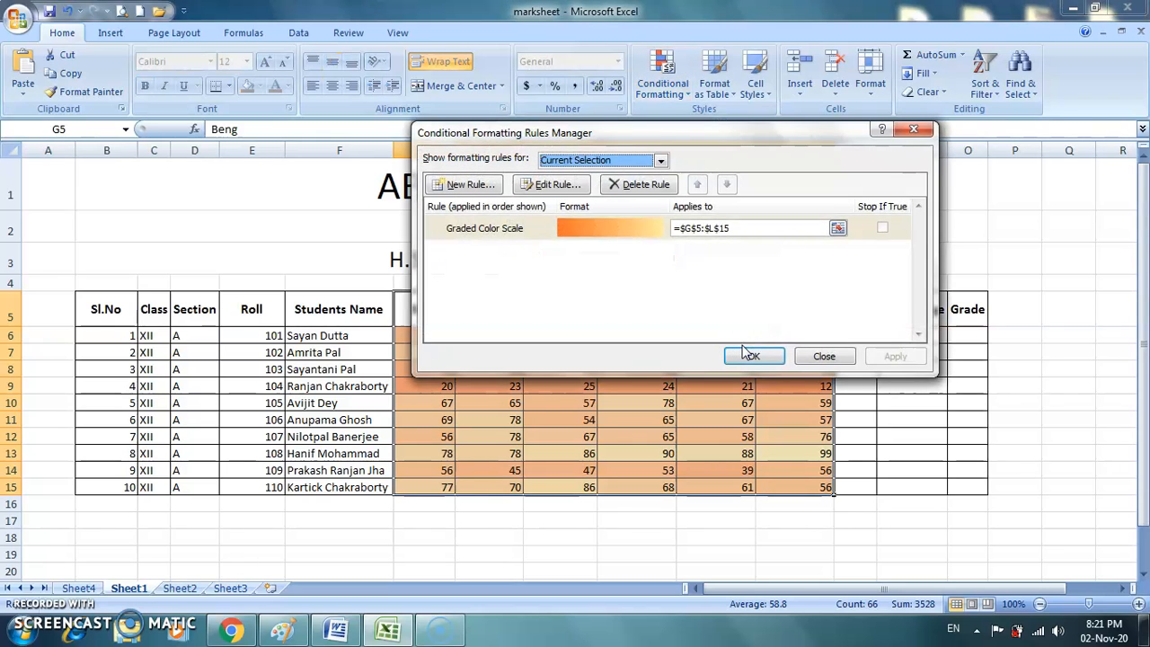
pyautogui.click(824, 354)
# Step: Edit the Graded Color Scale rule on G5:L15 and set its minimum color to standard red
pyautogui.click(662, 74)
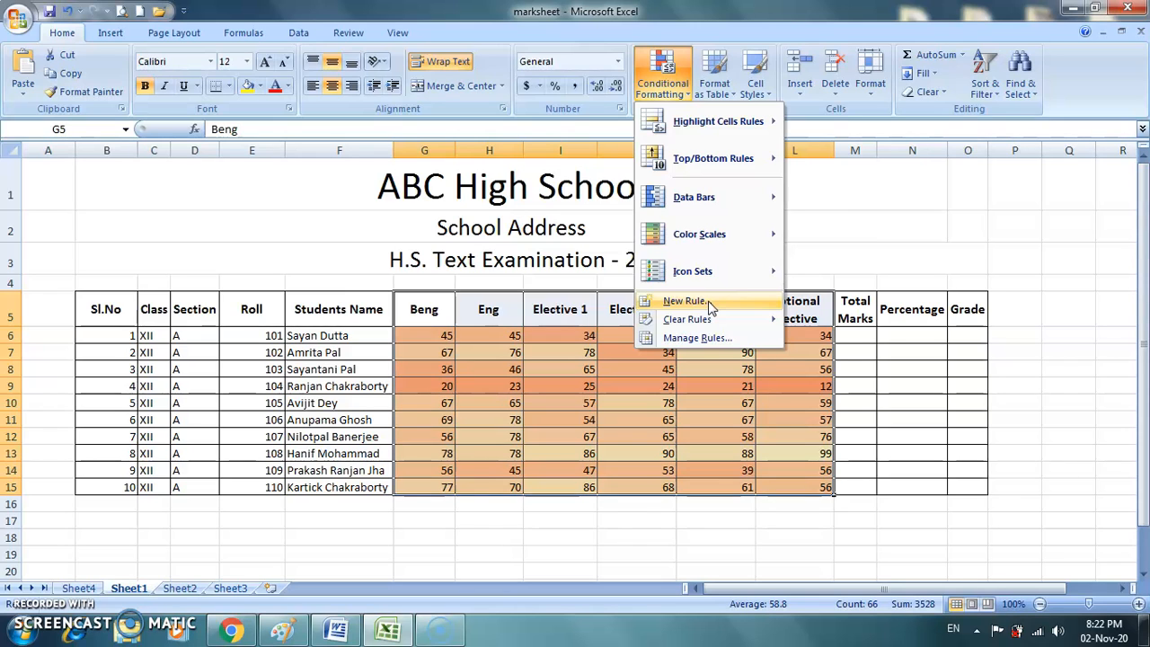
pyautogui.moveTo(726, 323)
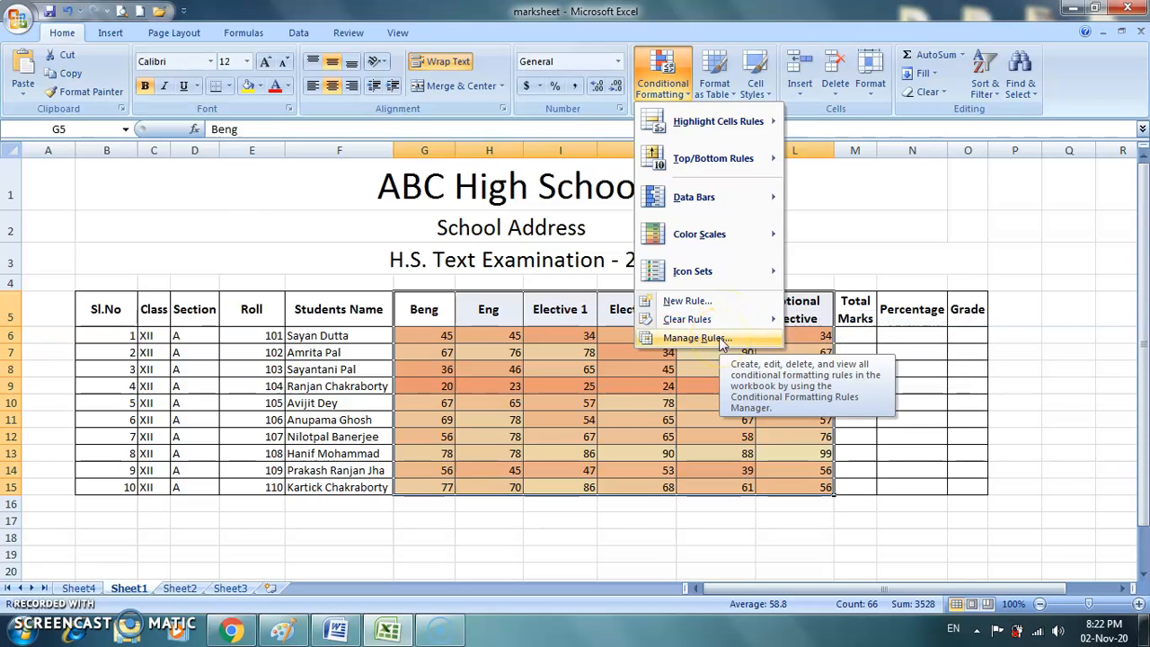
pyautogui.click(719, 337)
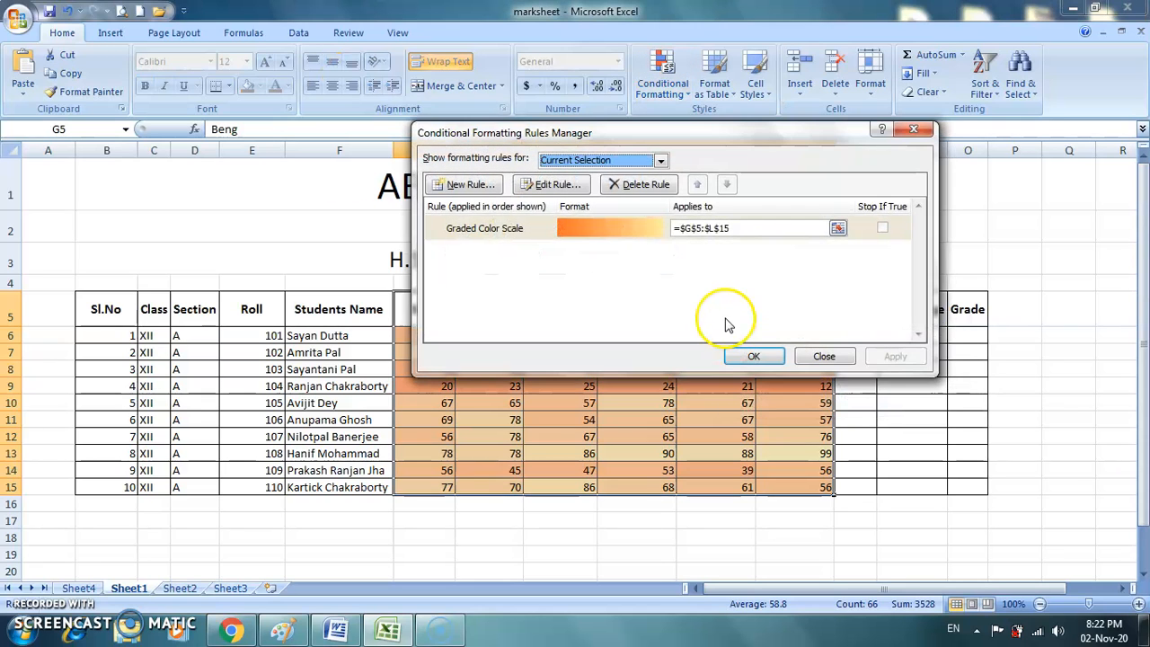
pyautogui.click(446, 228)
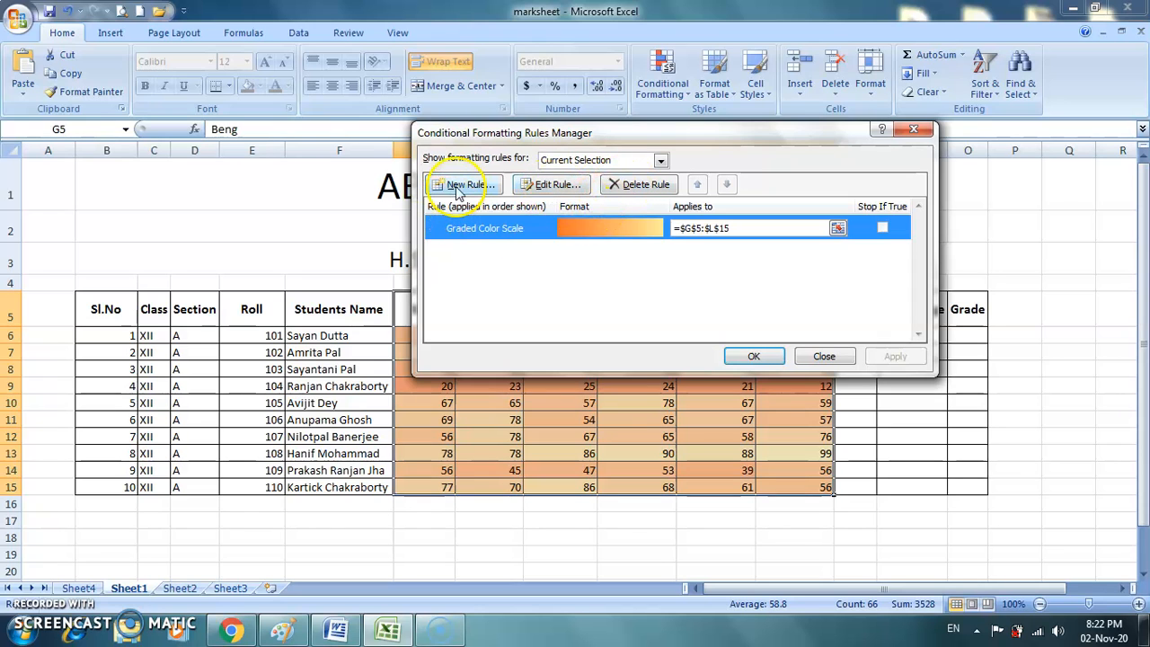
pyautogui.click(555, 185)
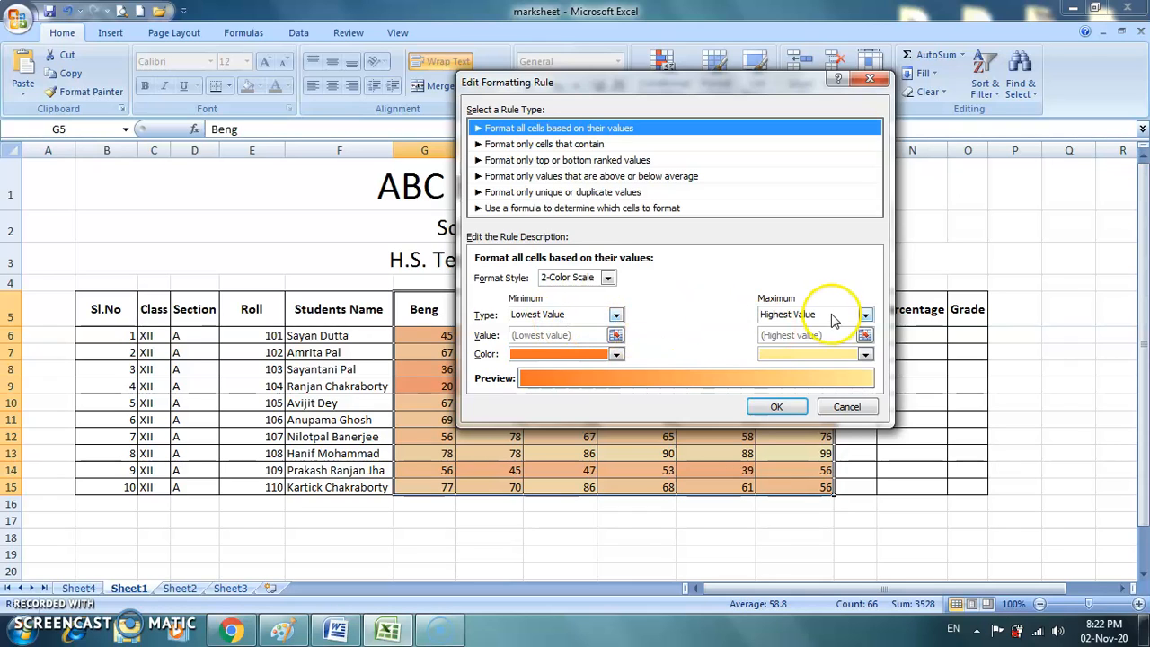
pyautogui.click(617, 354)
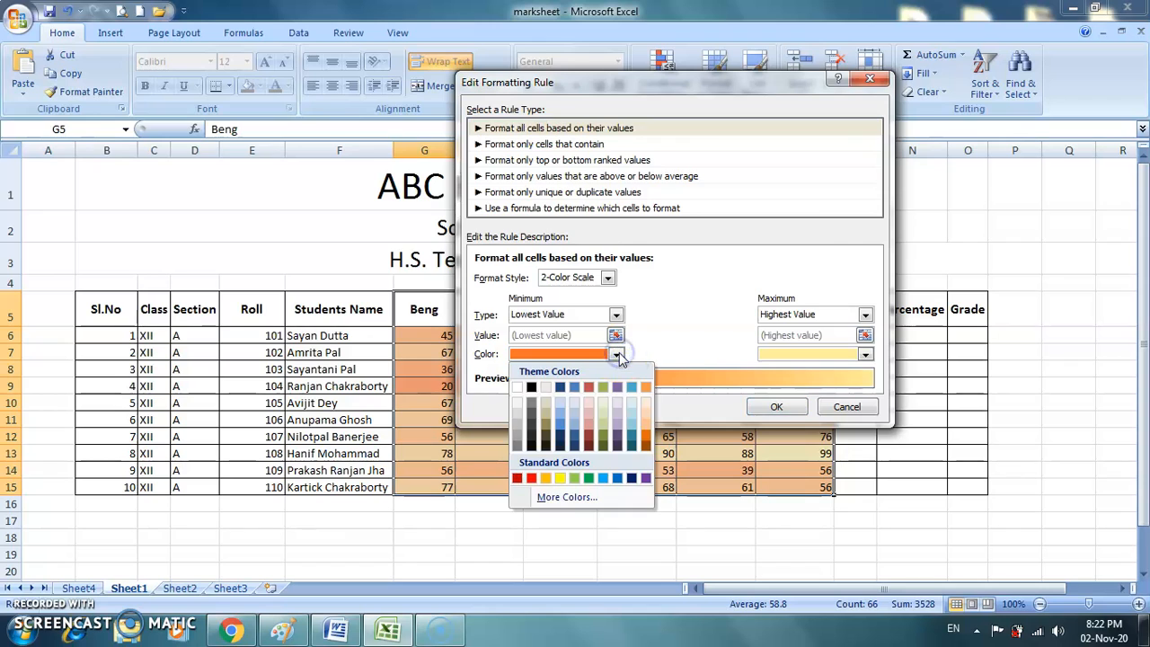
pyautogui.click(531, 477)
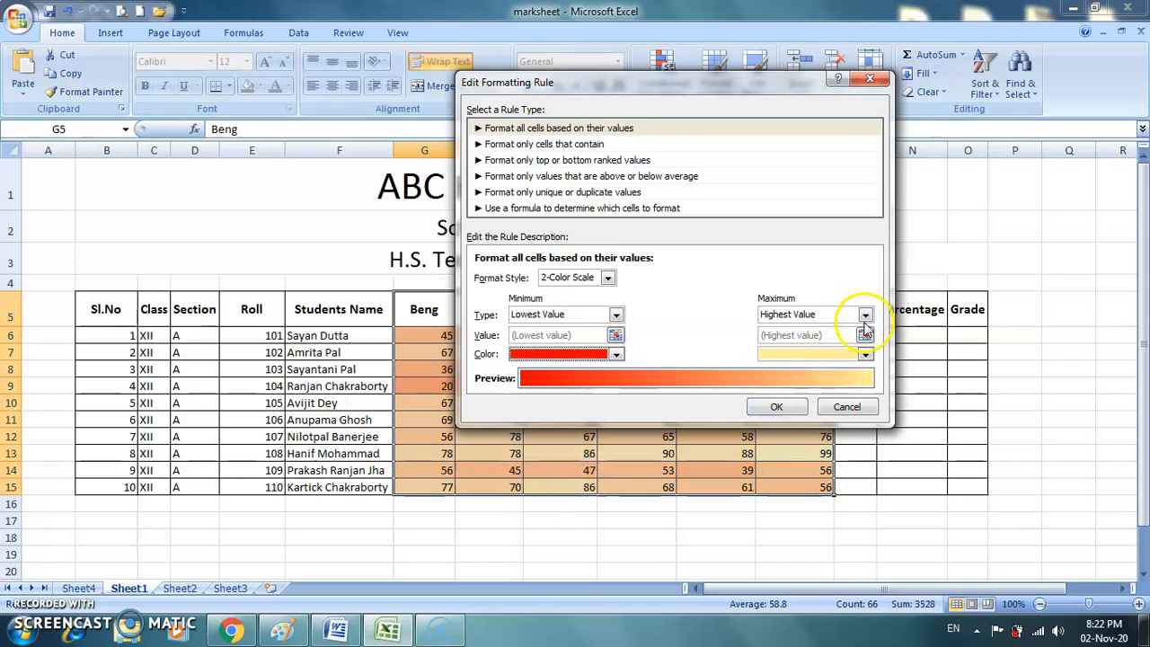
# Step: Set the color scale's maximum color to standard green and apply the edited rule to the marks
pyautogui.click(868, 356)
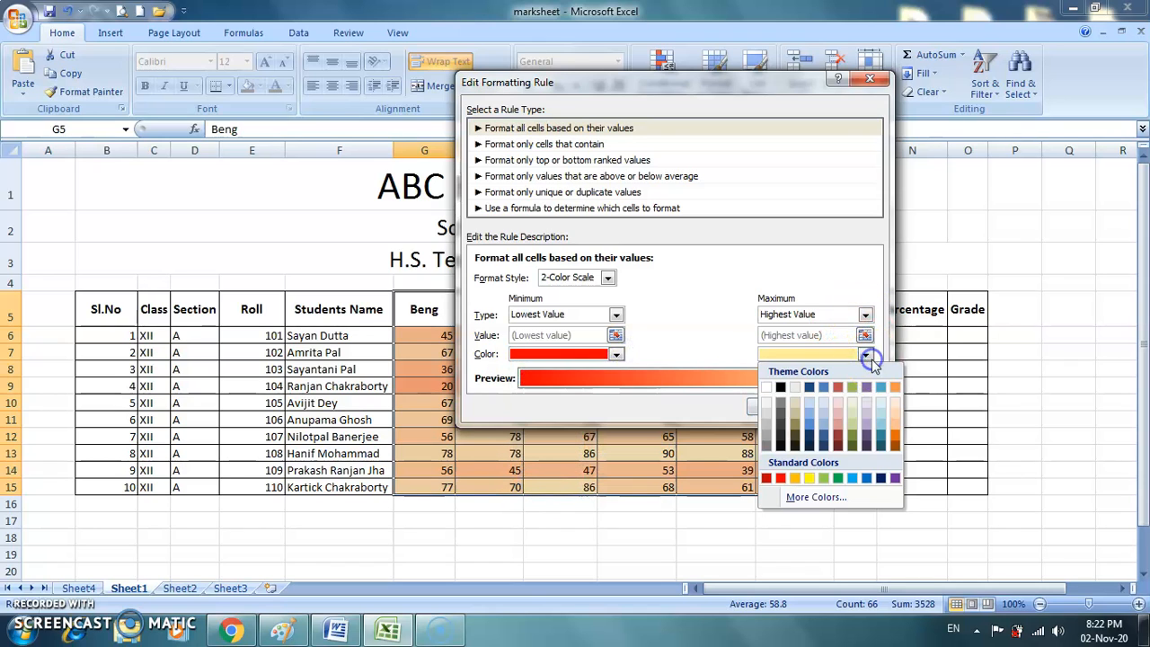
pyautogui.click(837, 477)
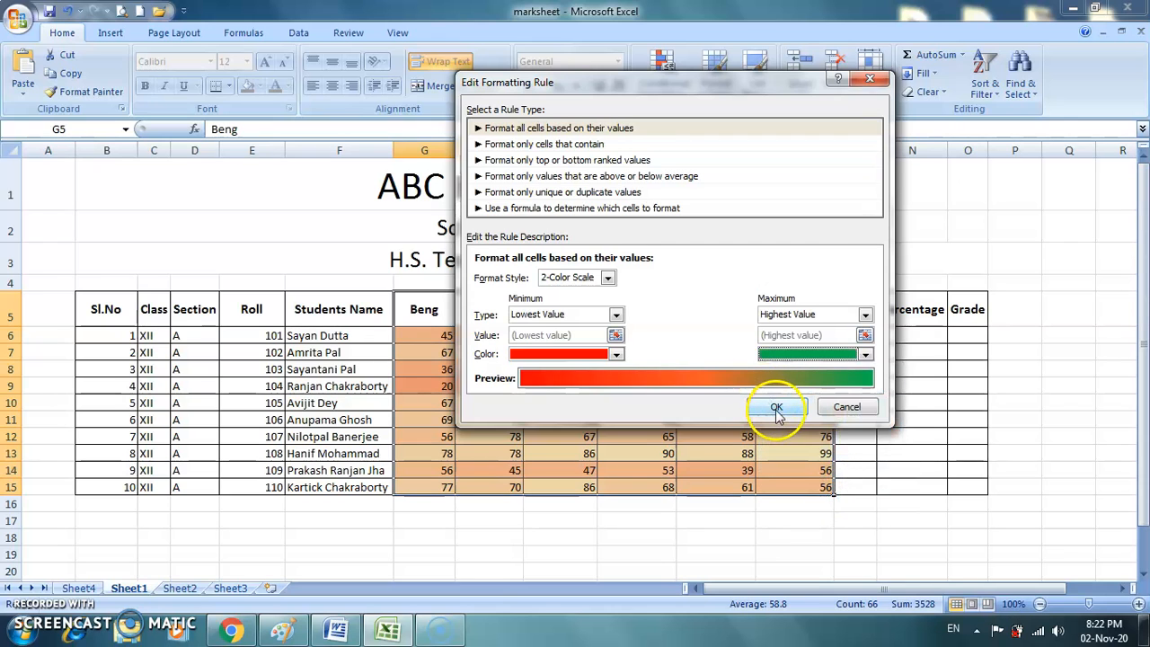
pyautogui.click(778, 409)
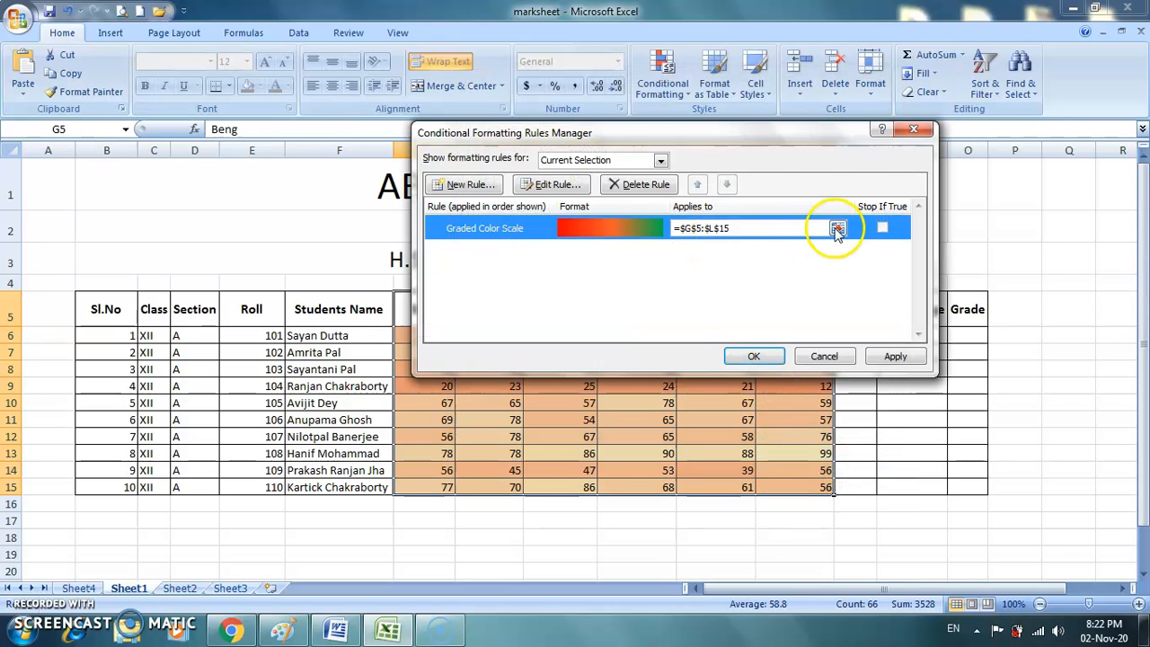
pyautogui.click(899, 356)
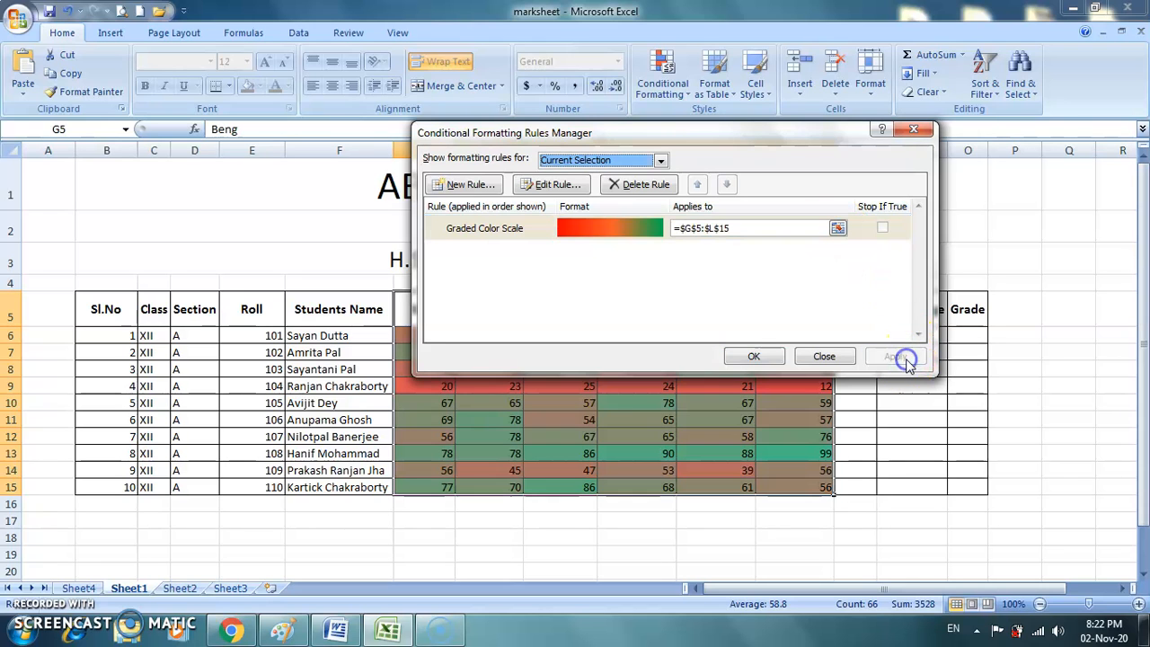
pyautogui.click(768, 358)
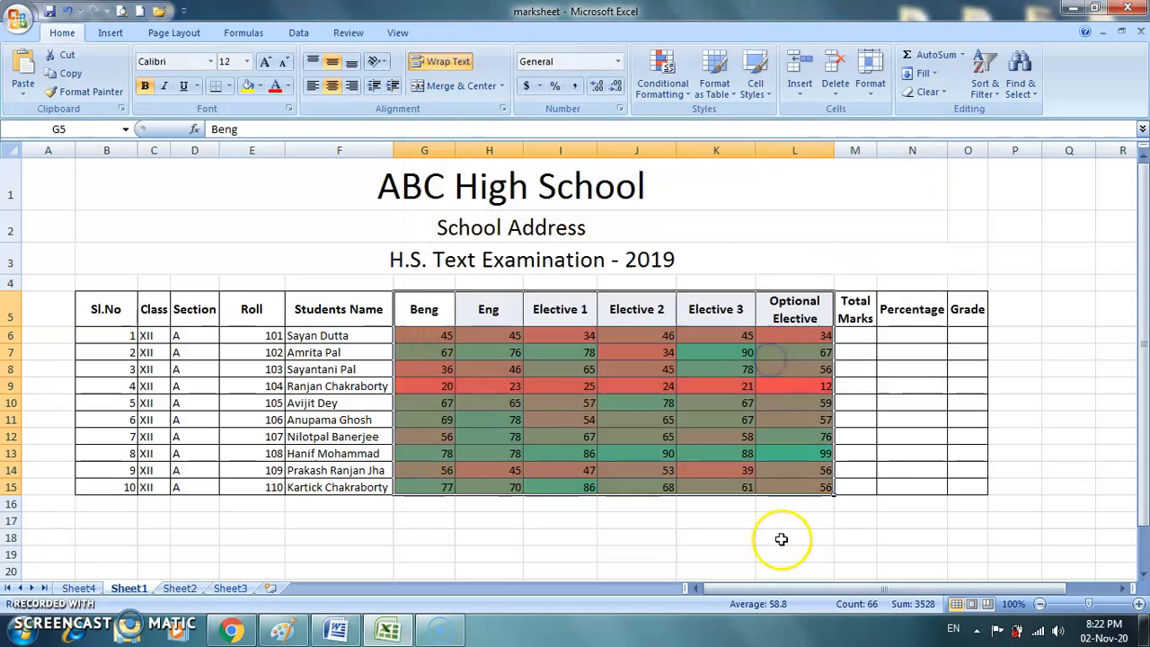
pyautogui.click(782, 538)
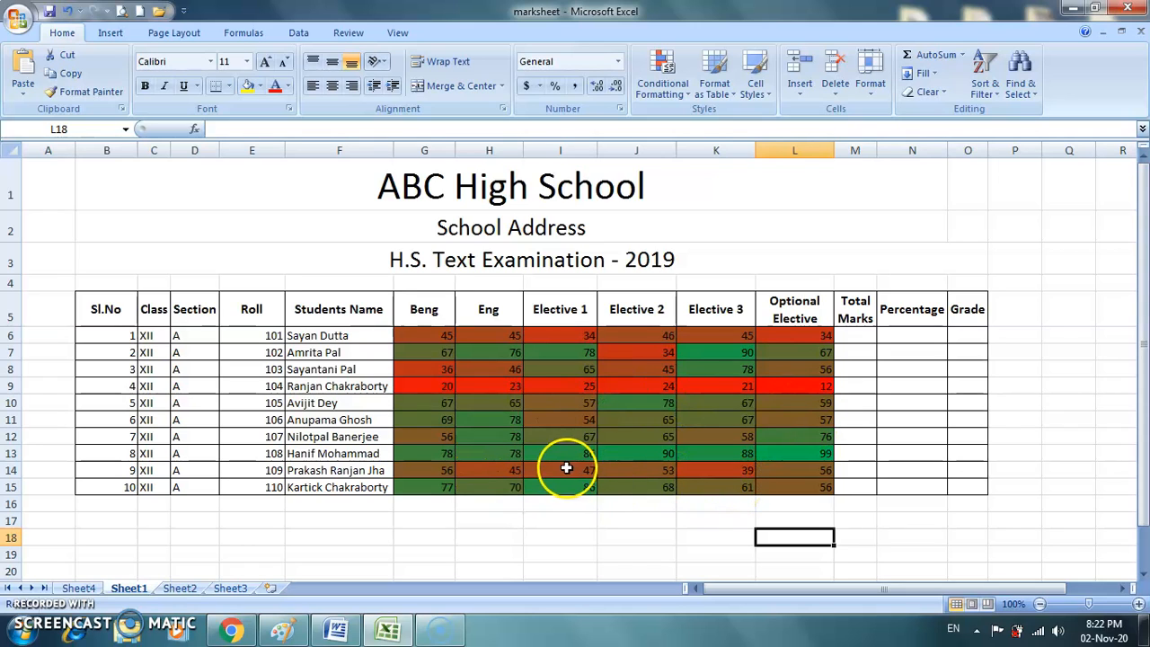
# Step: Change the Graded Color Scale rule on G5:L15 to a 3-Color Scale with a 50th percentile midpoint and apply it to the marks
pyautogui.click(424, 310)
pyautogui.moveTo(424, 309); pyautogui.dragTo(821, 491)
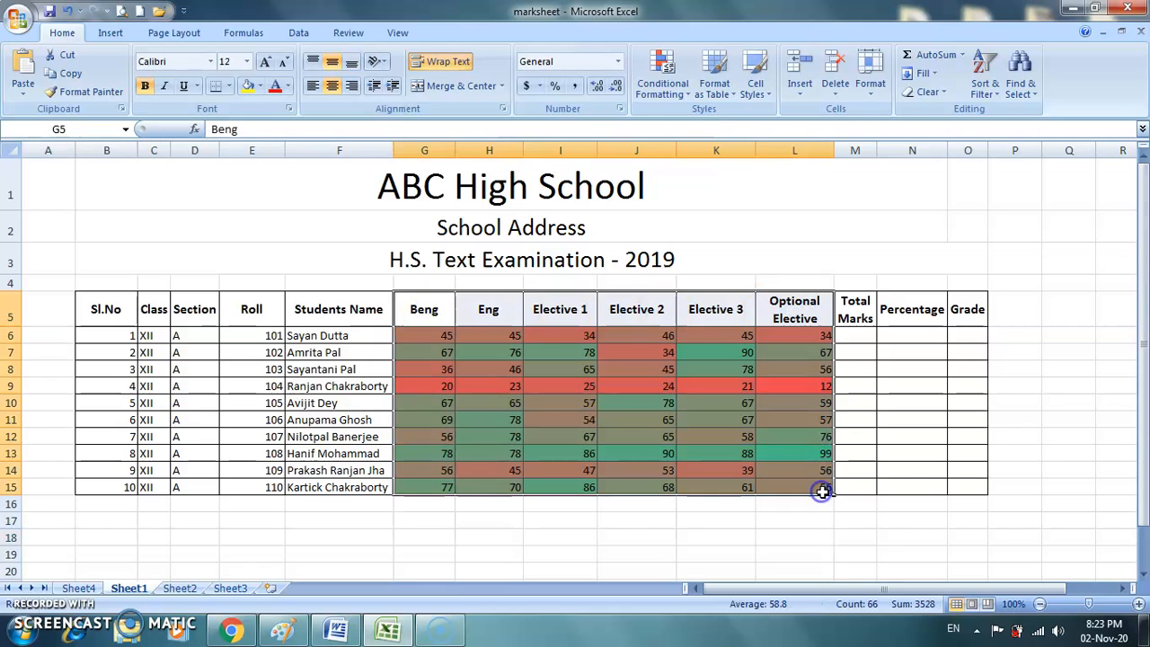
pyautogui.click(685, 90)
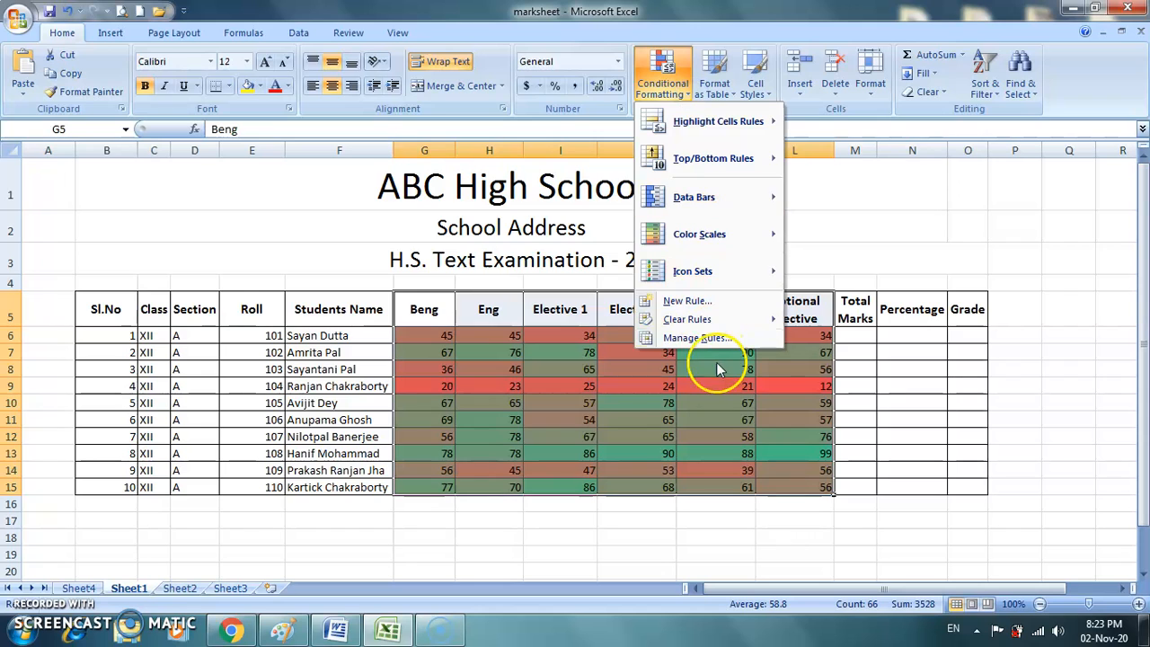
pyautogui.click(710, 337)
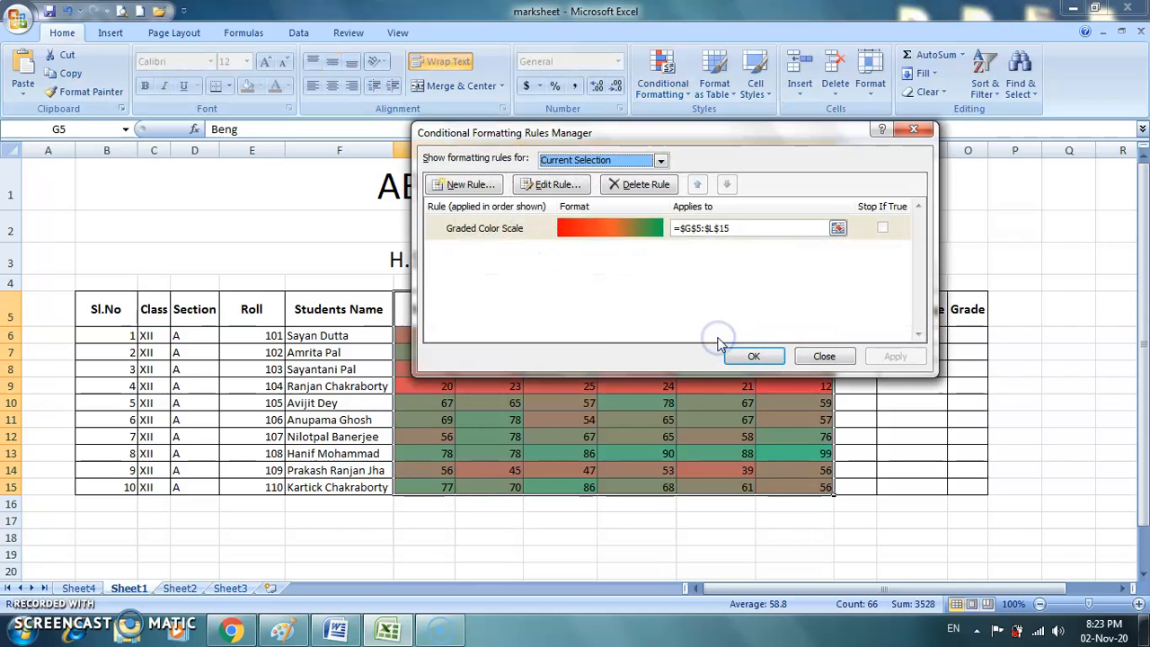
pyautogui.click(497, 236)
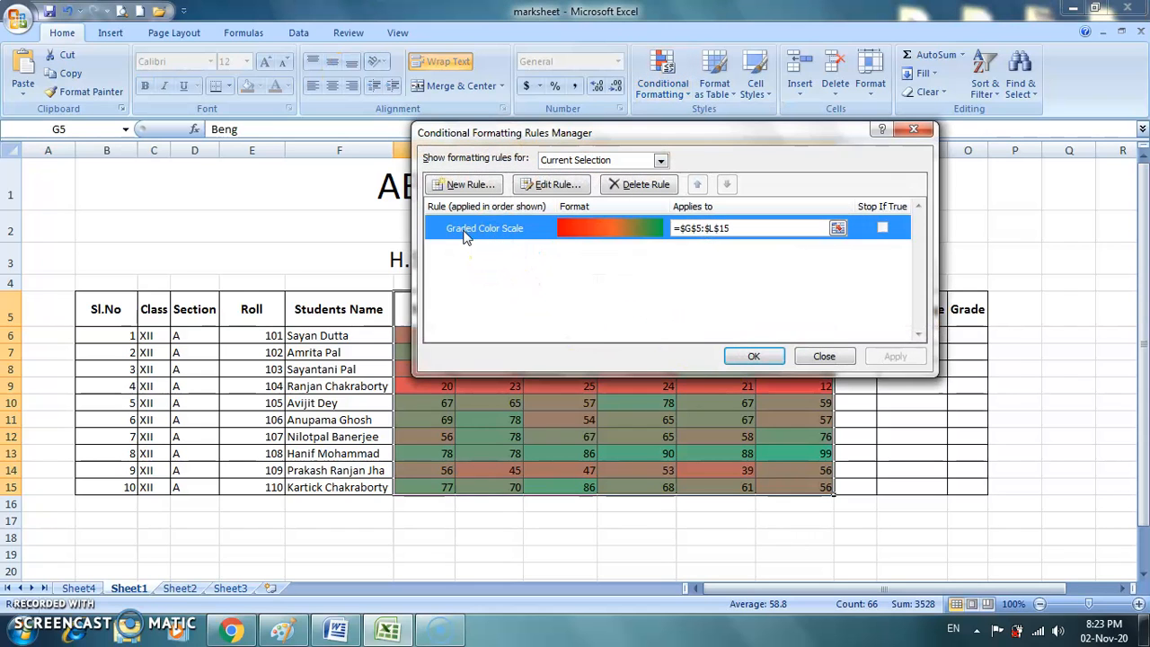
pyautogui.click(549, 185)
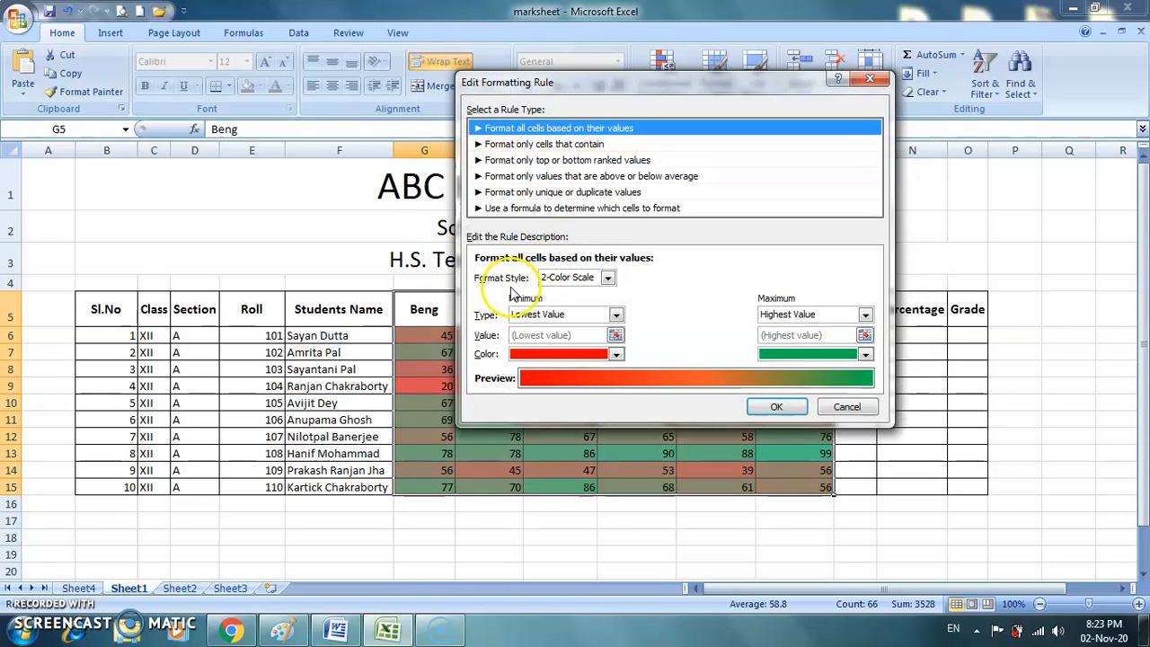
pyautogui.click(607, 278)
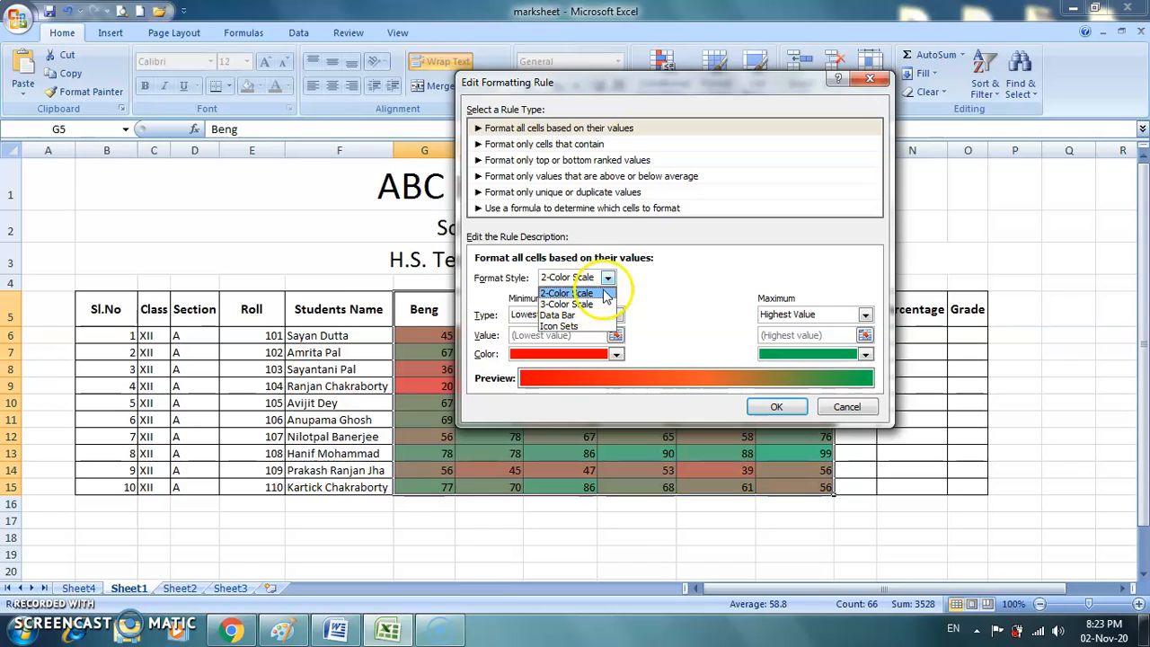
pyautogui.click(590, 305)
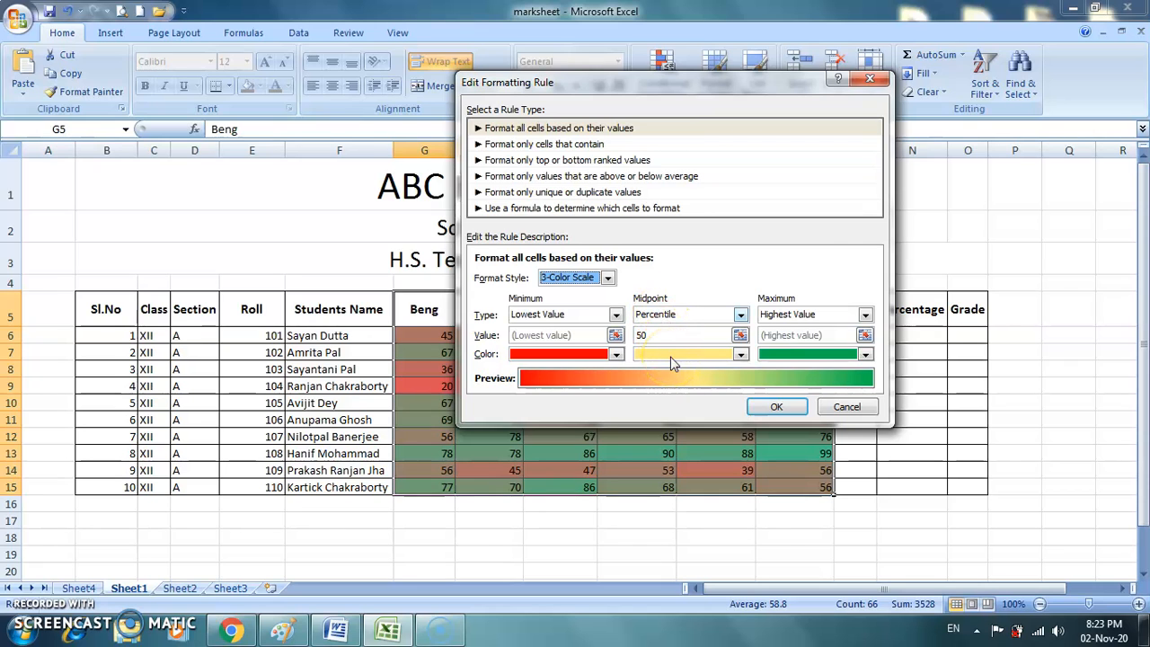
pyautogui.click(778, 409)
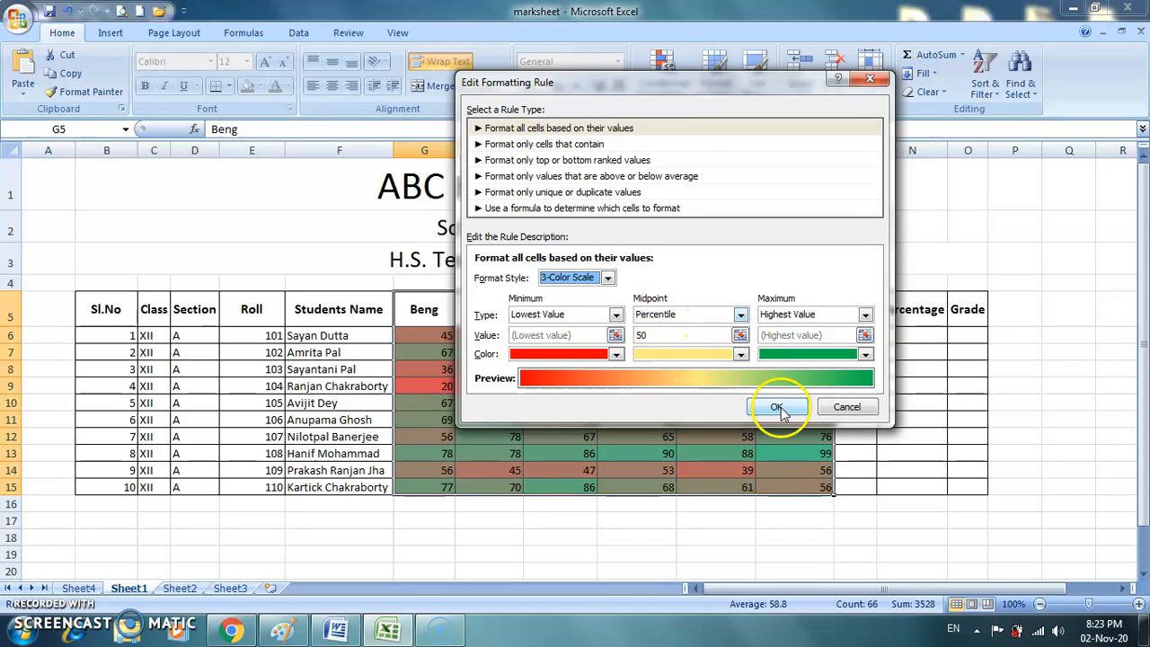
pyautogui.click(892, 356)
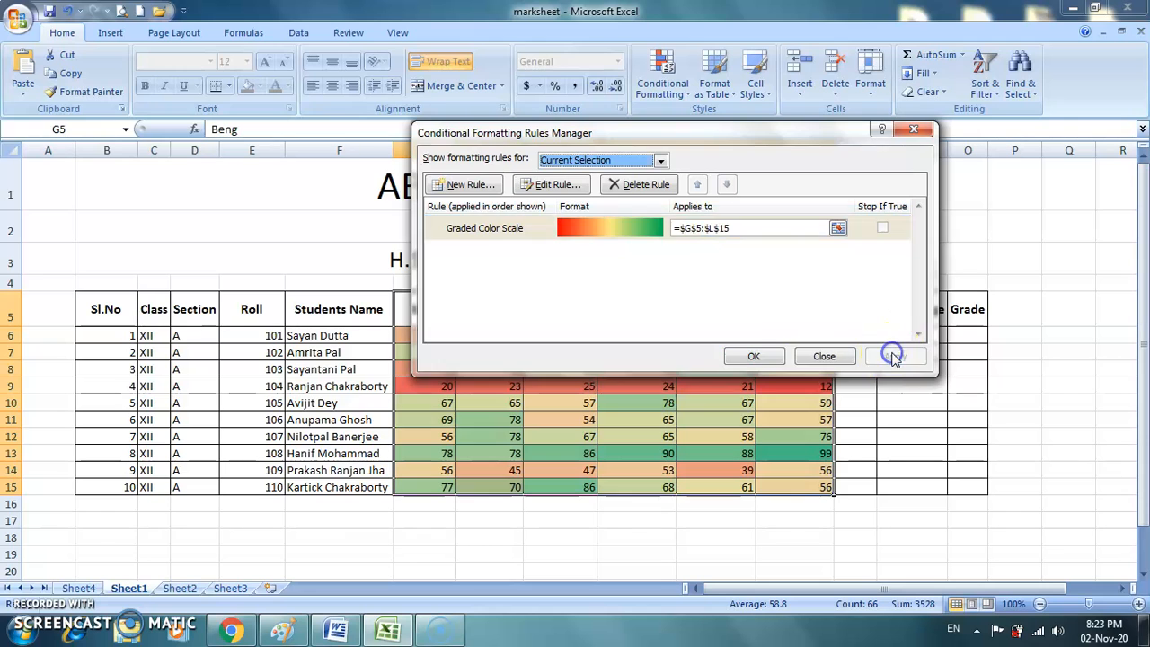
pyautogui.click(759, 356)
pyautogui.click(802, 532)
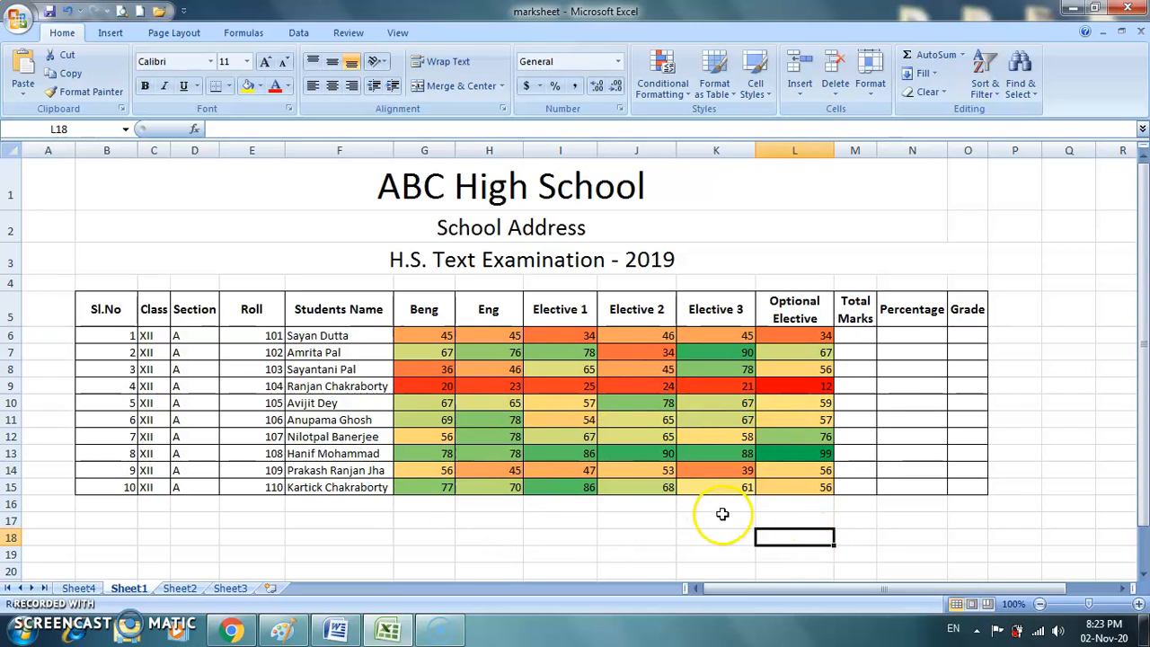
# Step: Change the format style of the color scale rule on G5:L15 to Data Bar and apply it to the marks
pyautogui.moveTo(420, 313); pyautogui.dragTo(823, 489)
pyautogui.click(681, 85)
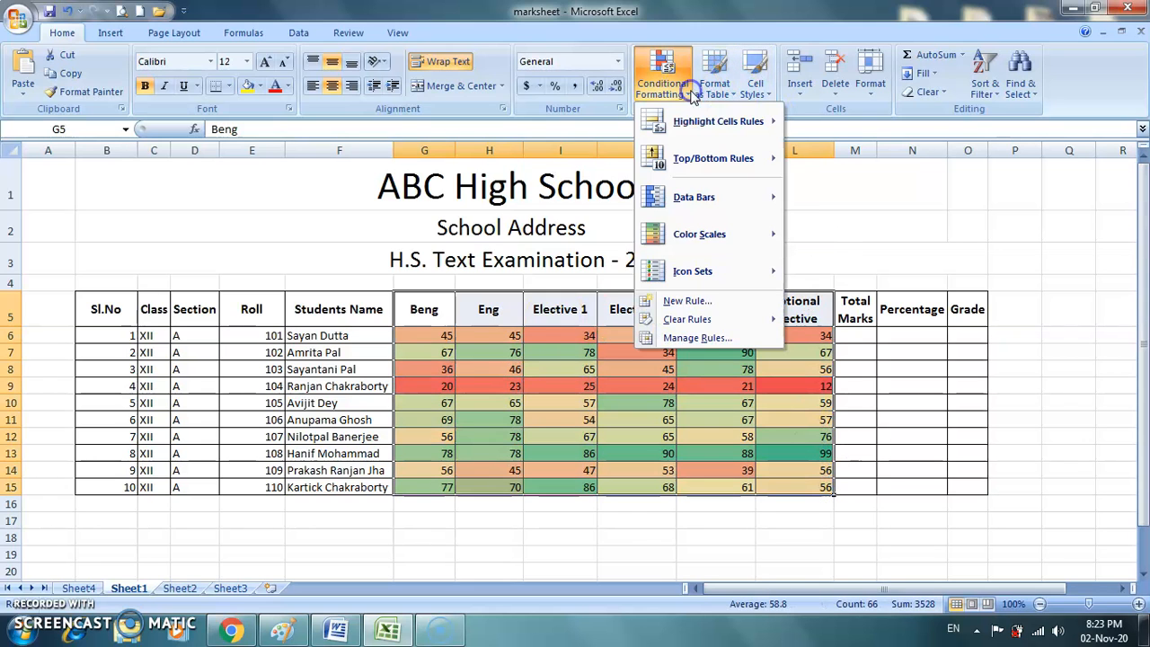
pyautogui.click(708, 339)
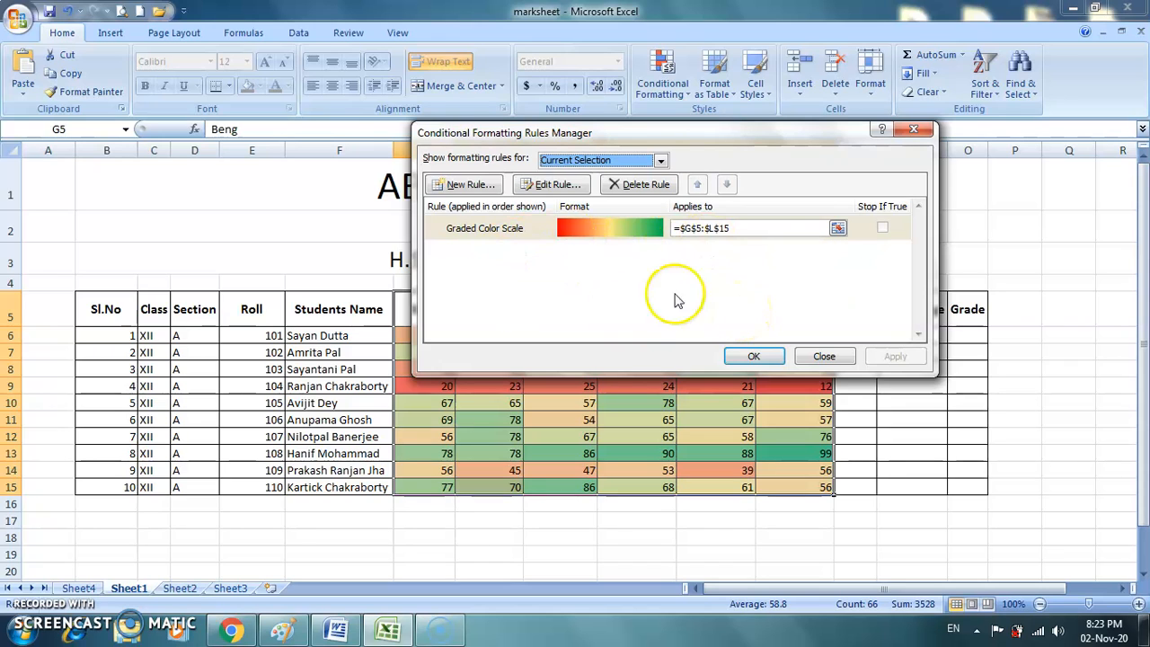
pyautogui.click(497, 230)
pyautogui.click(544, 185)
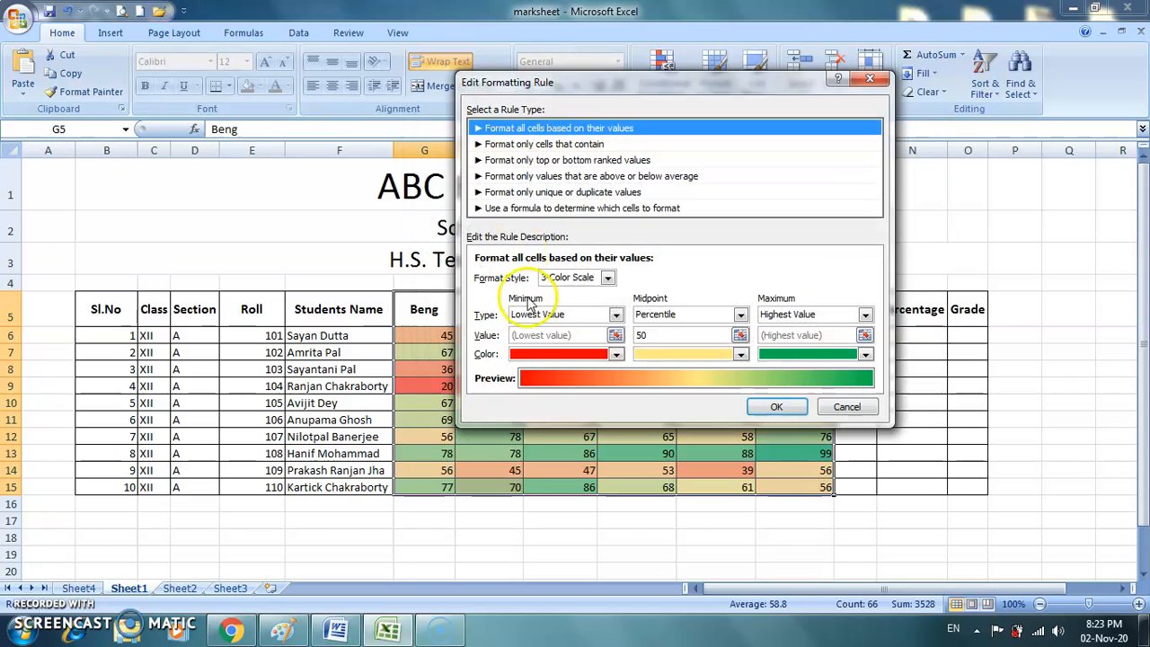
pyautogui.click(608, 278)
pyautogui.click(571, 316)
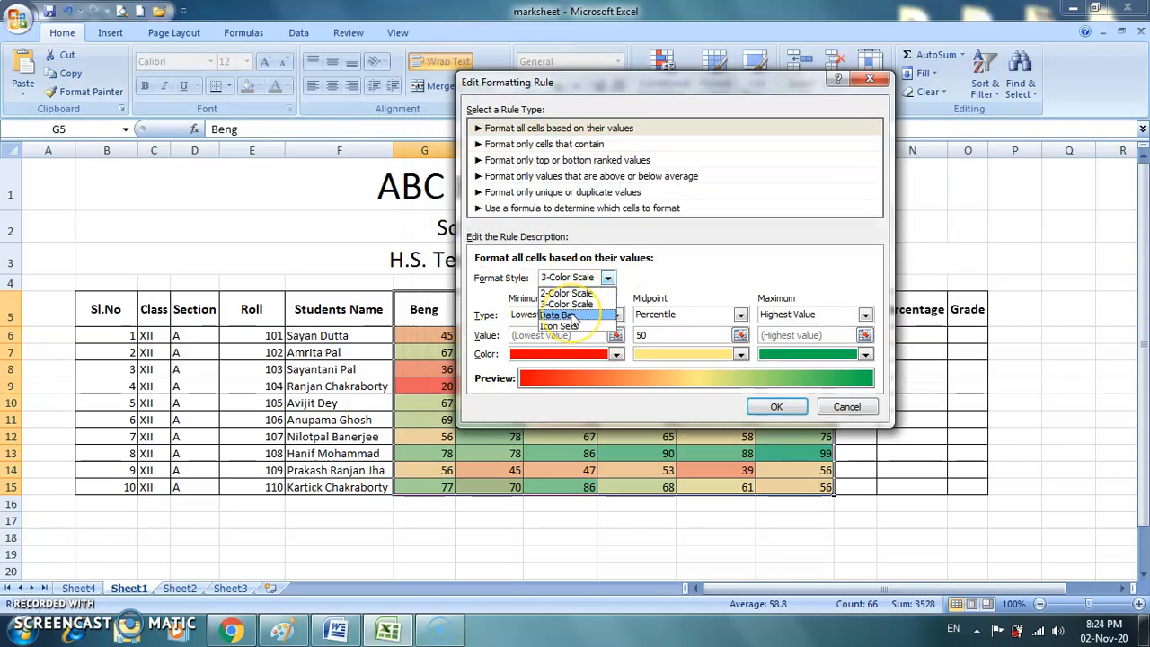
pyautogui.click(557, 315)
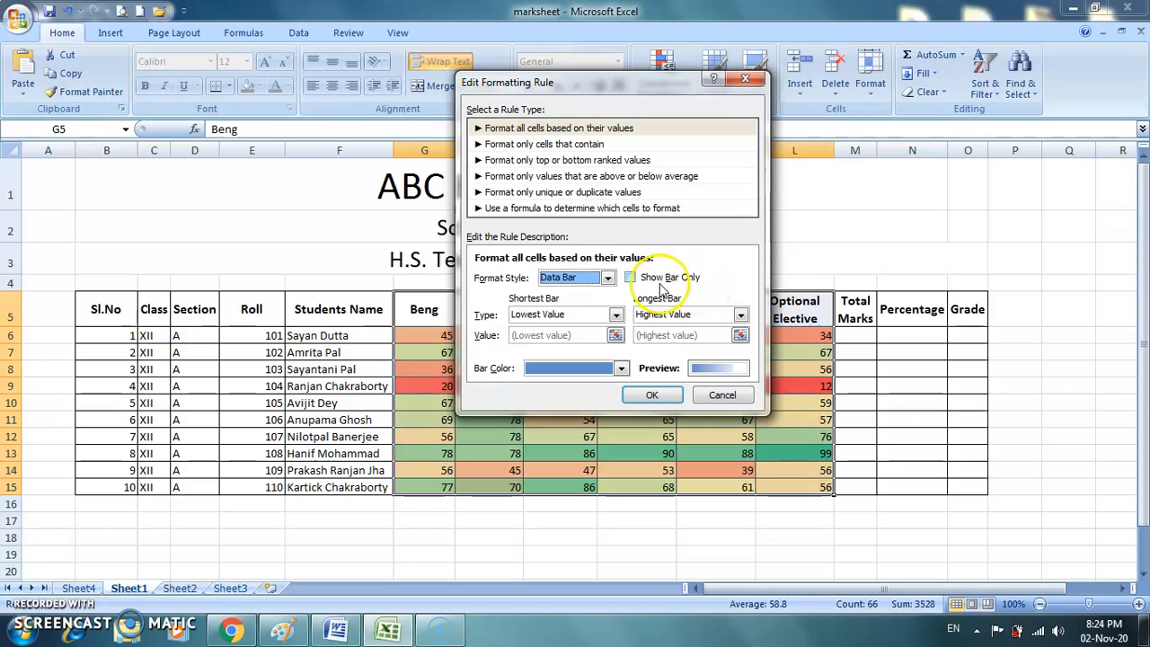
pyautogui.click(654, 395)
pyautogui.click(897, 355)
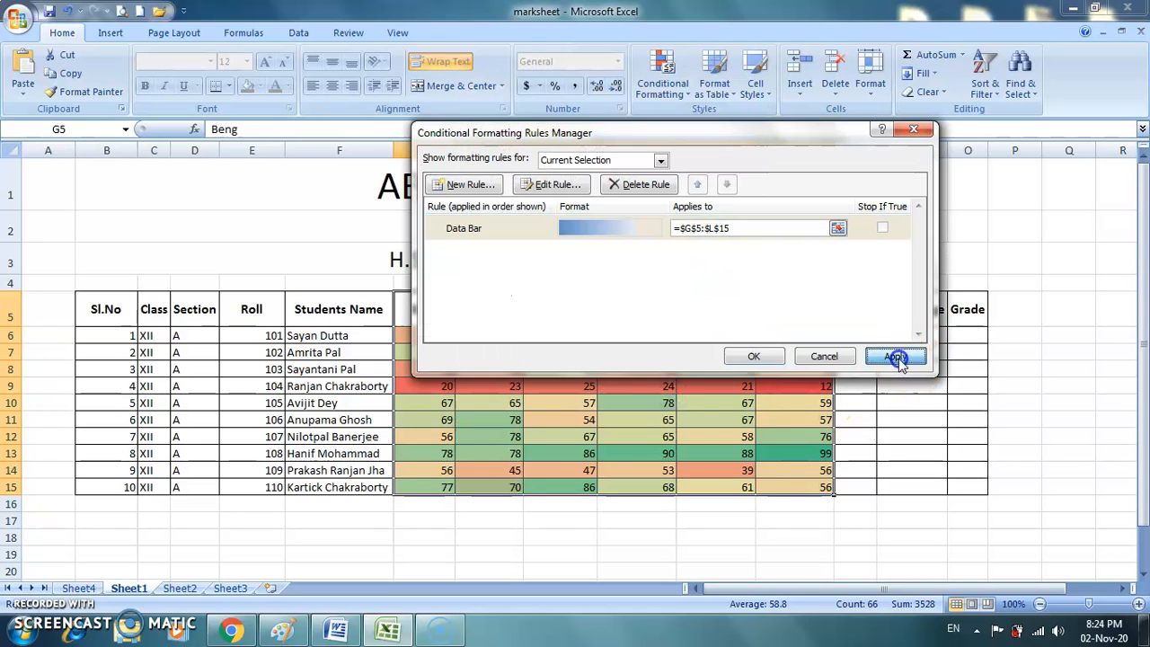
pyautogui.click(754, 355)
# Step: Deselect the marks range and examine the data bars in cells G9 and L13
pyautogui.click(847, 547)
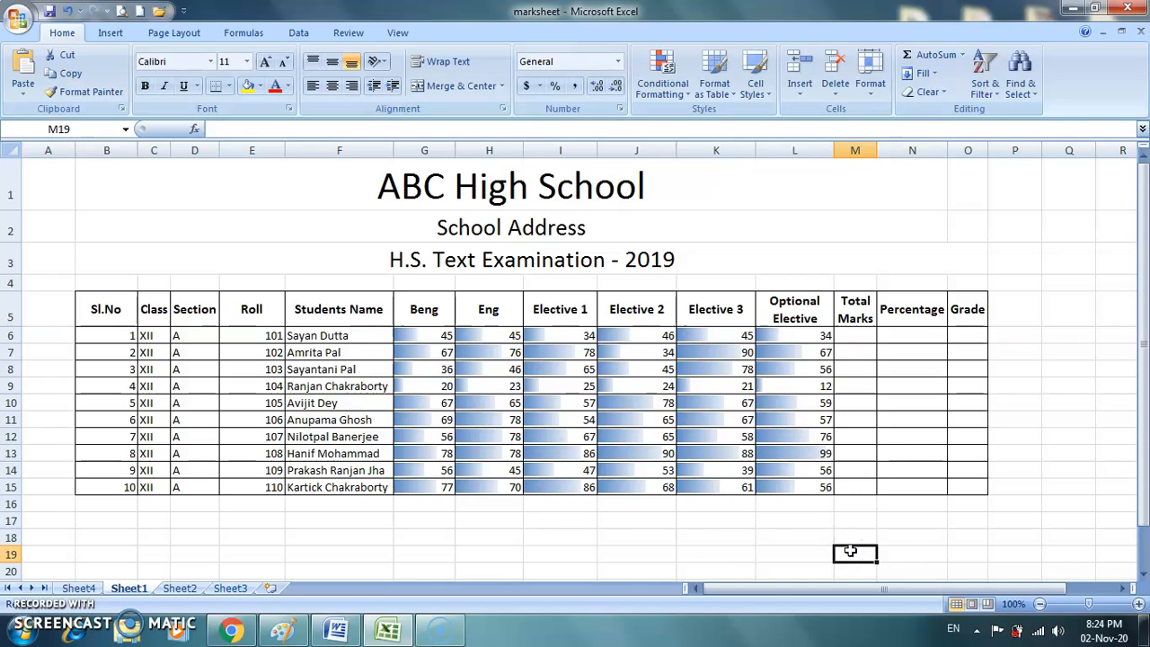
pyautogui.click(439, 388)
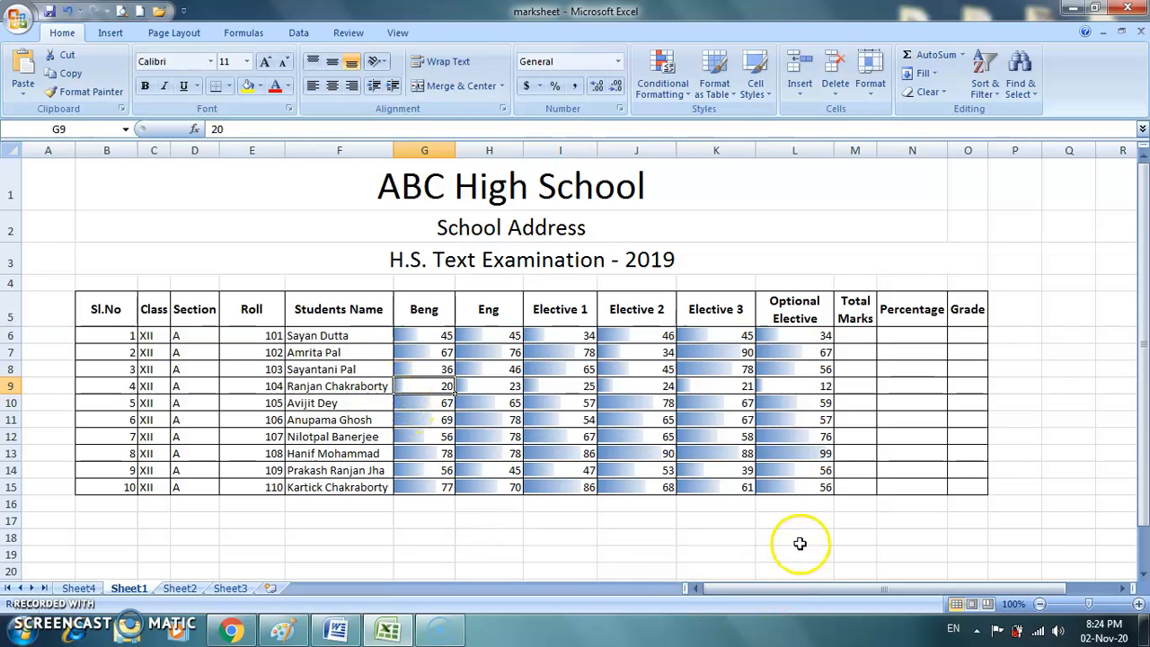
pyautogui.click(816, 456)
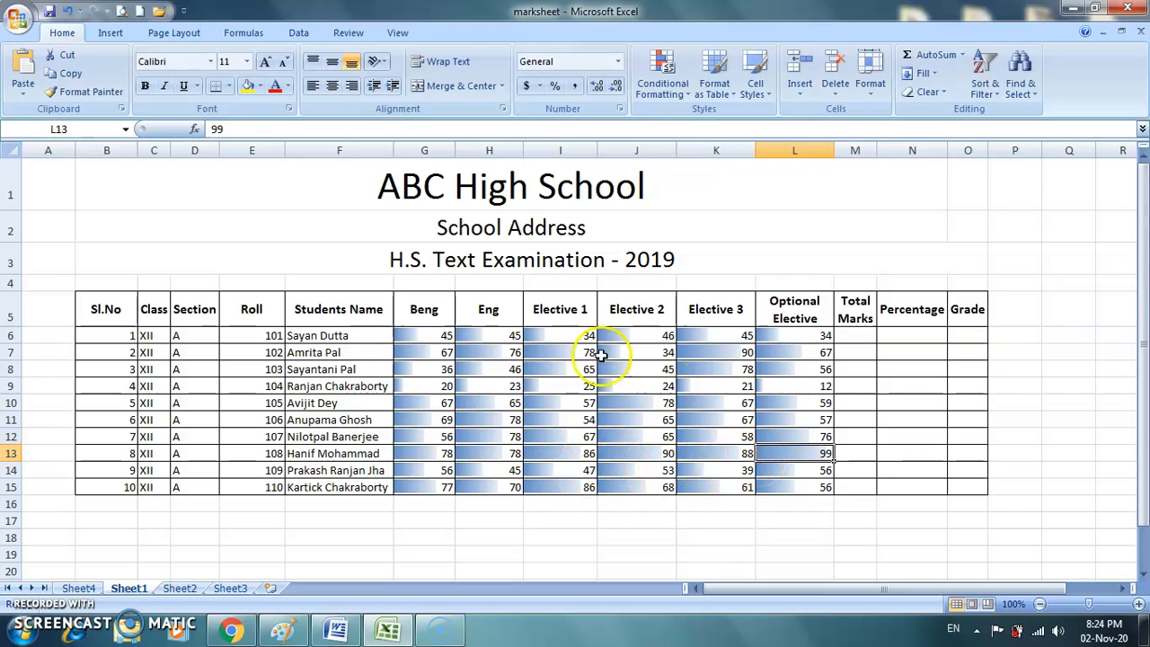
# Step: Edit the Data Bar rule on G5:L15 to show only the bars, apply it, and uncover the marks to check them
pyautogui.click(418, 315)
pyautogui.moveTo(418, 309); pyautogui.dragTo(808, 486)
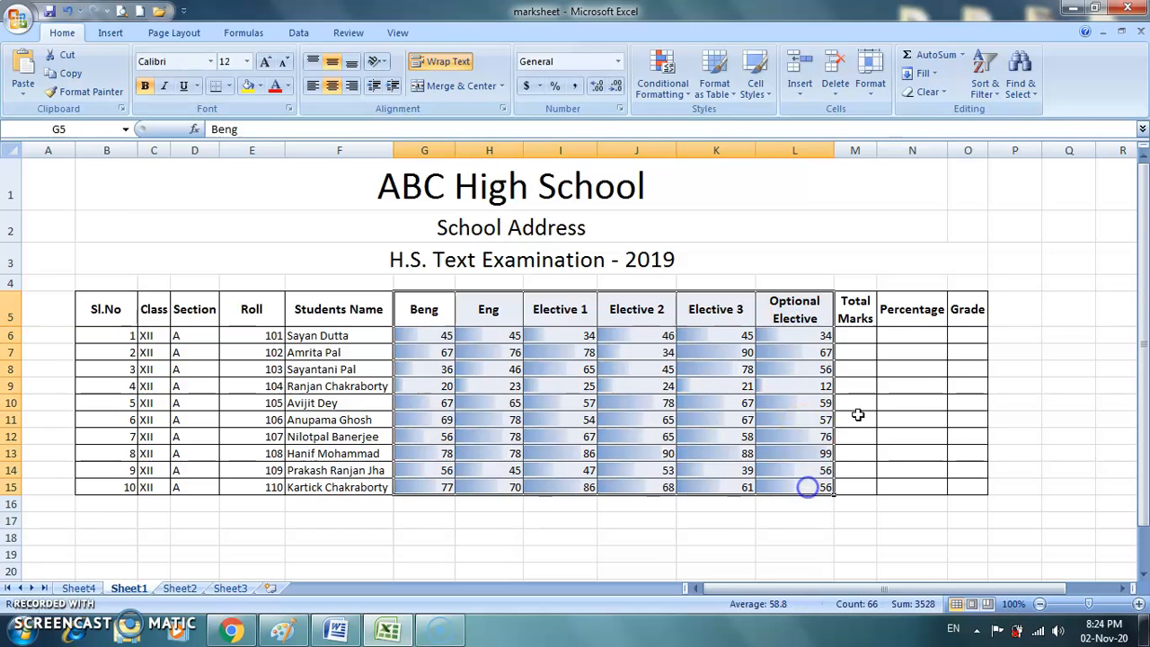
pyautogui.click(665, 76)
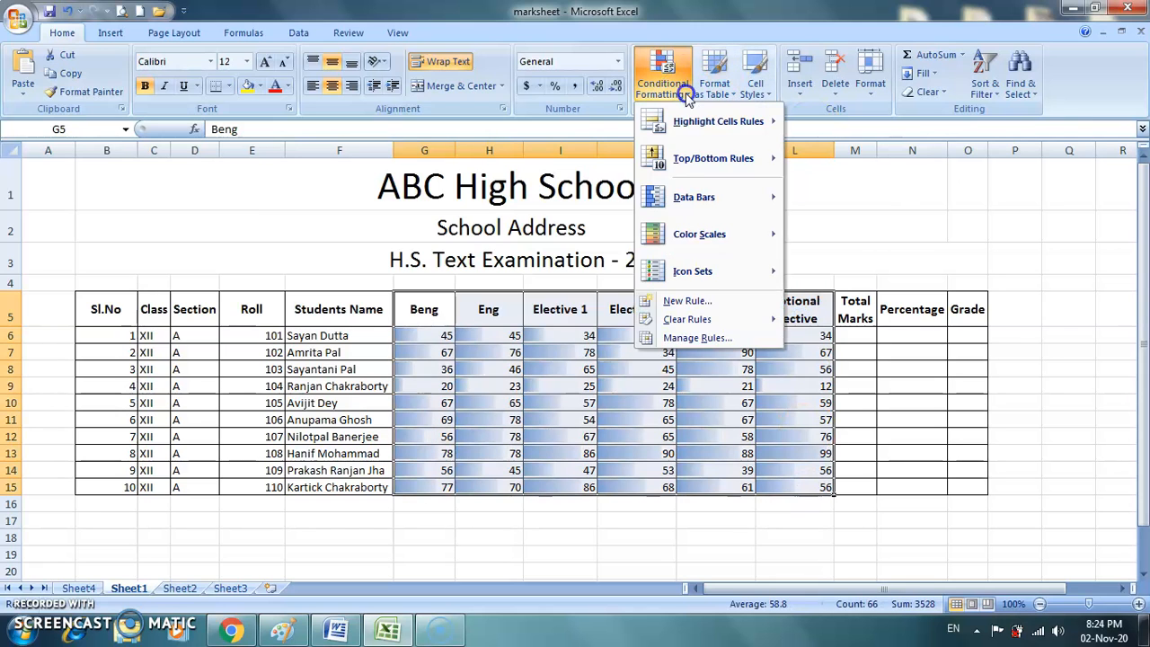
pyautogui.click(719, 339)
pyautogui.click(528, 228)
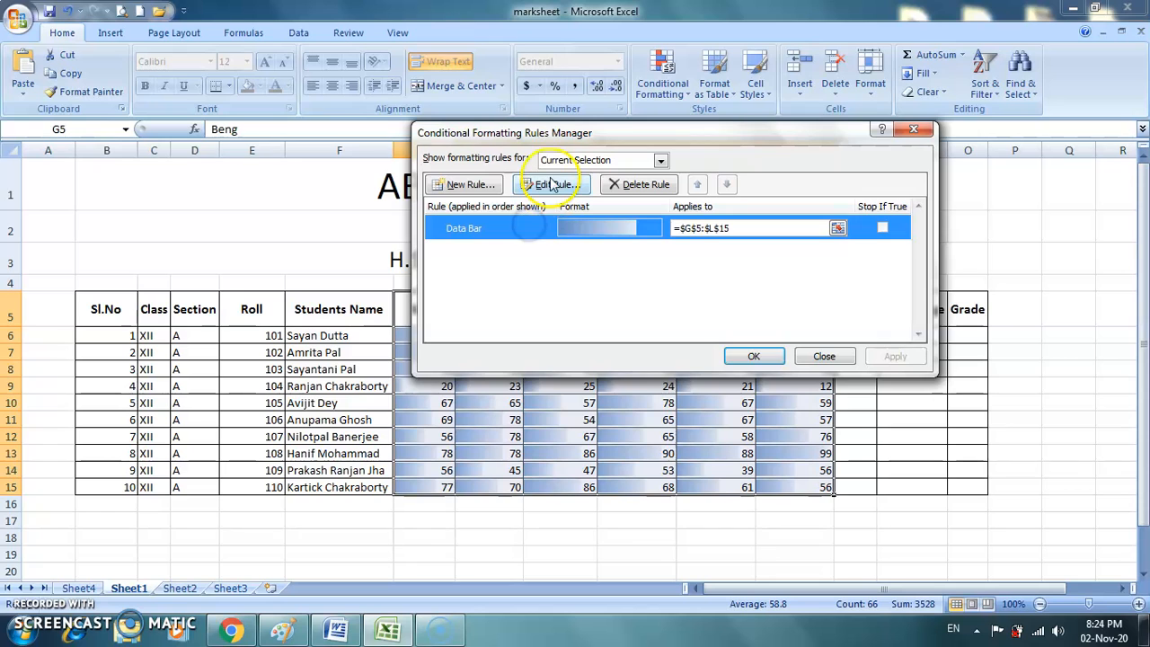
pyautogui.click(554, 185)
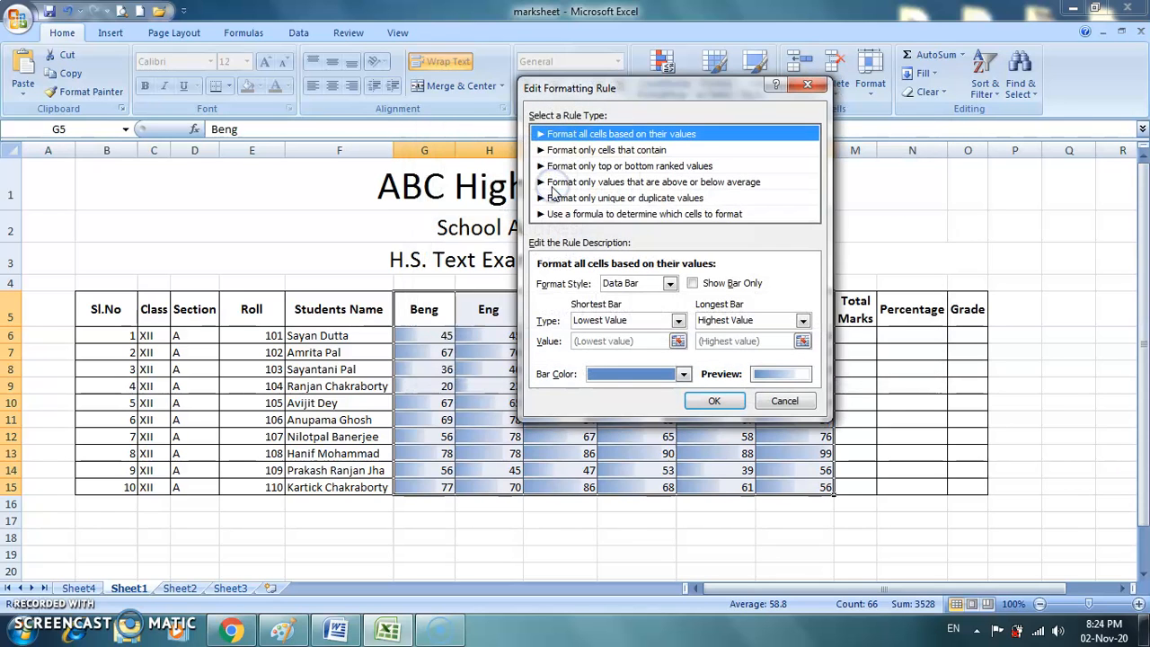
pyautogui.click(691, 285)
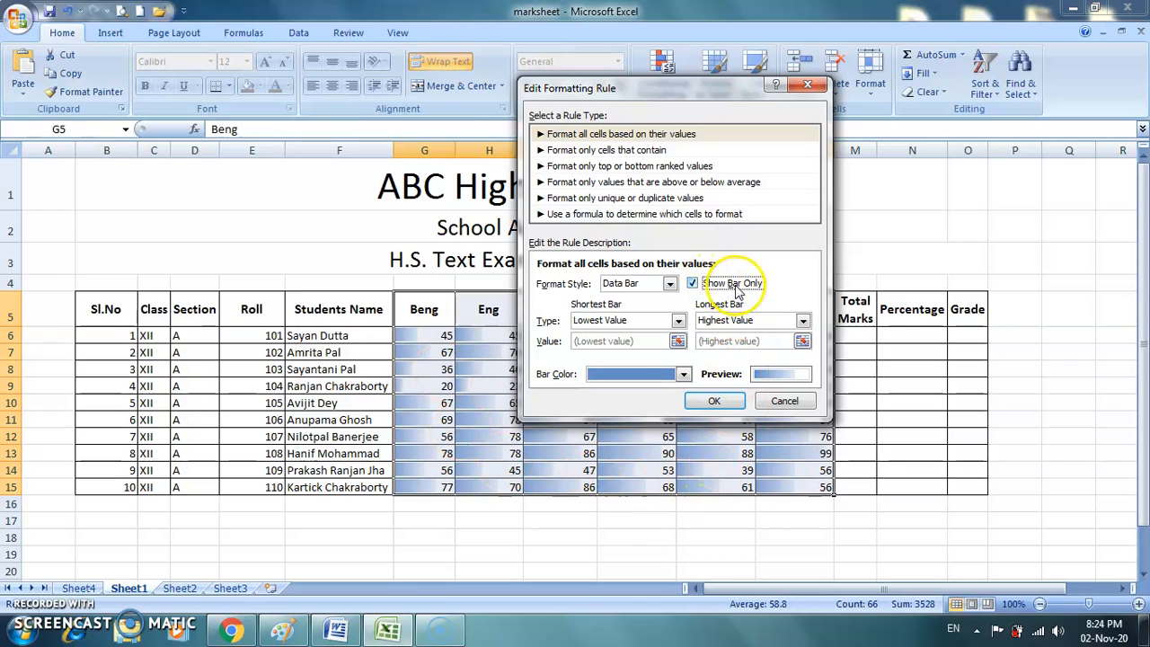
pyautogui.click(714, 401)
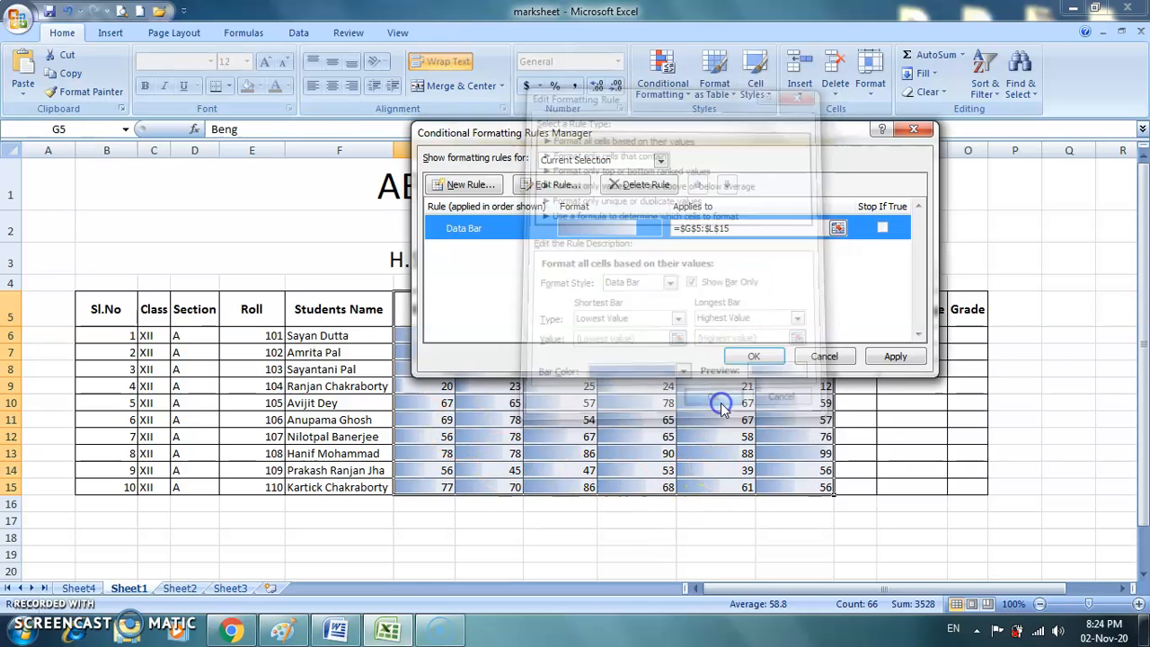
pyautogui.click(892, 357)
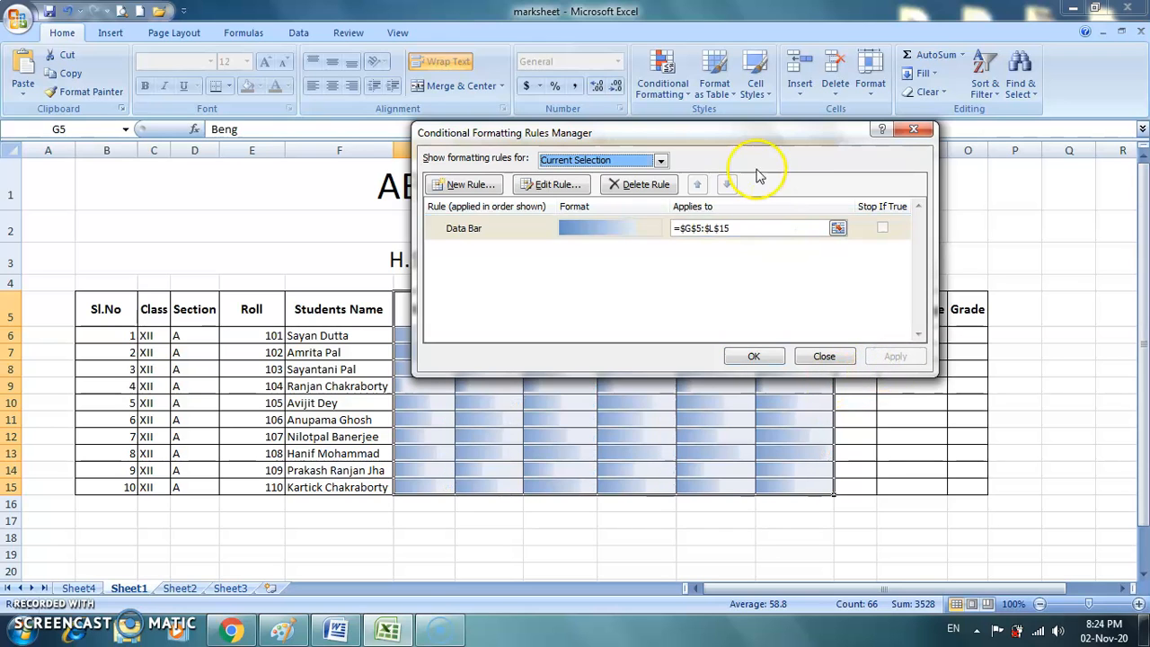
pyautogui.moveTo(744, 135); pyautogui.dragTo(921, 553)
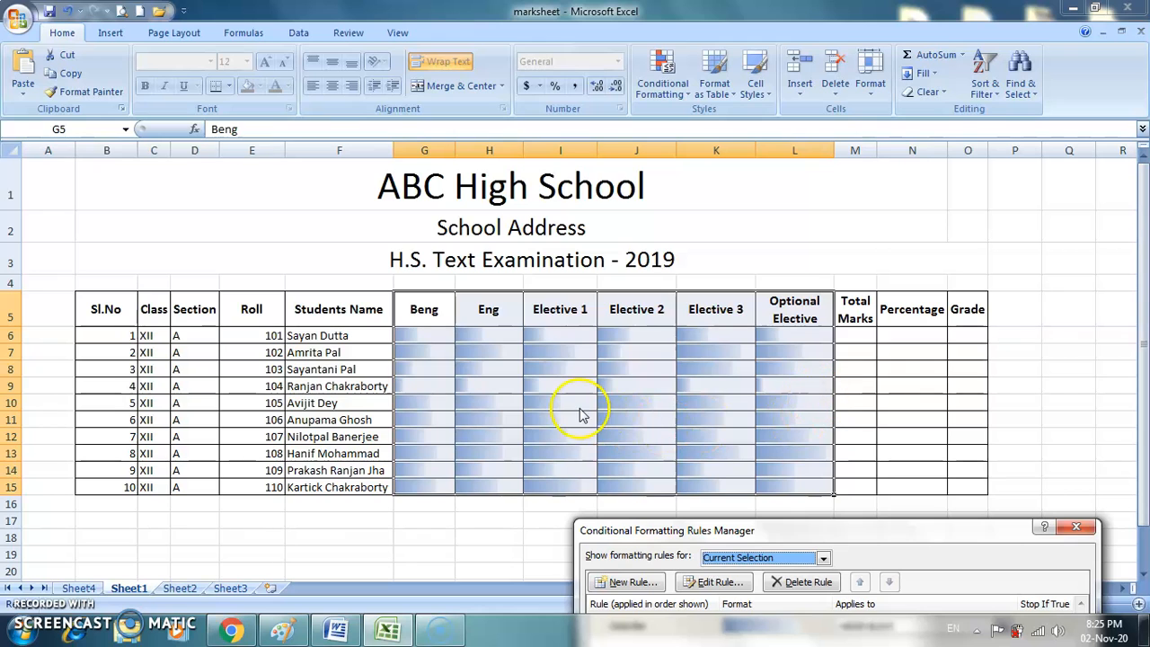
pyautogui.moveTo(759, 532); pyautogui.dragTo(706, 220)
# Step: Edit the Data Bar rule on the marks and change its format style to Icon Sets
pyautogui.click(631, 310)
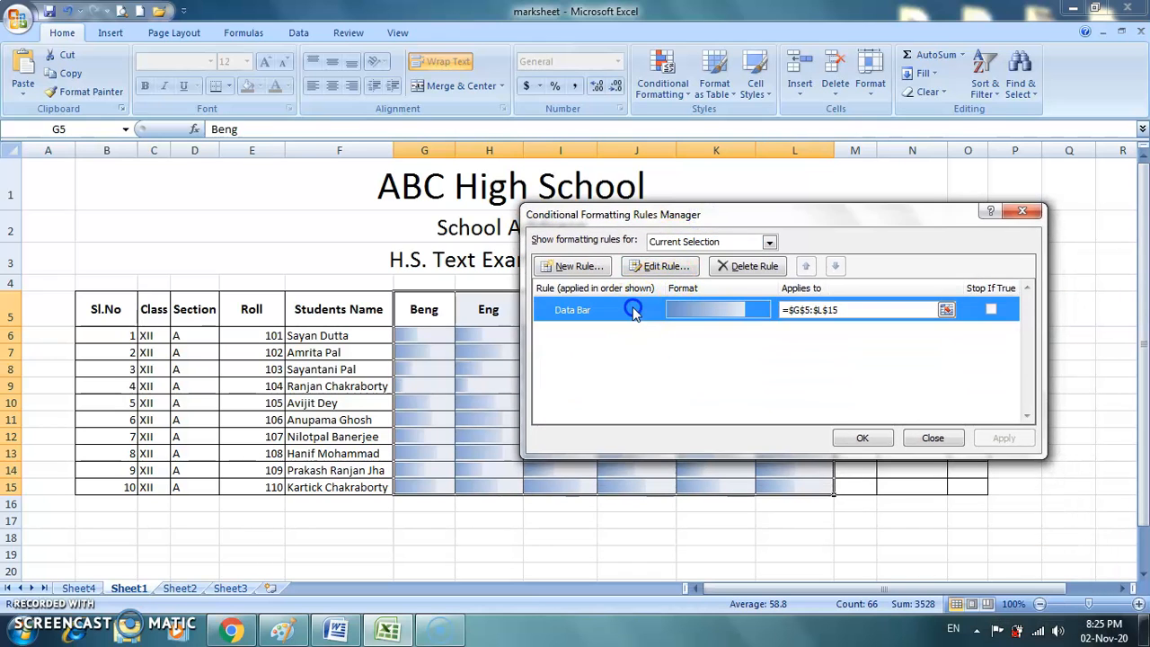
pyautogui.click(662, 266)
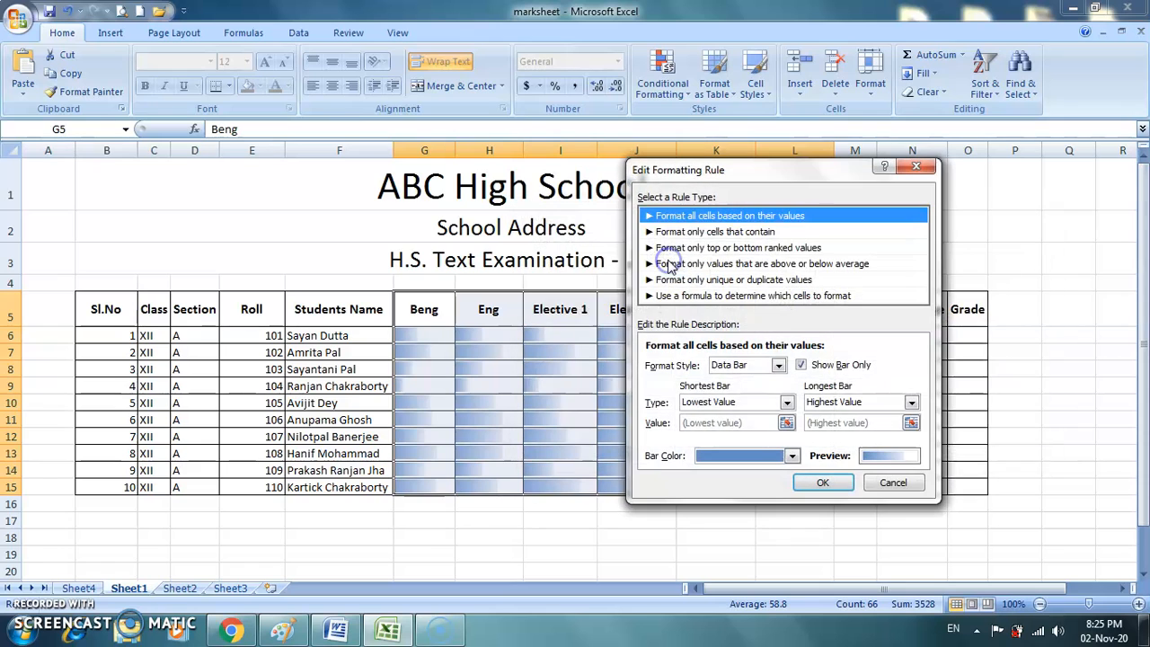
pyautogui.click(778, 365)
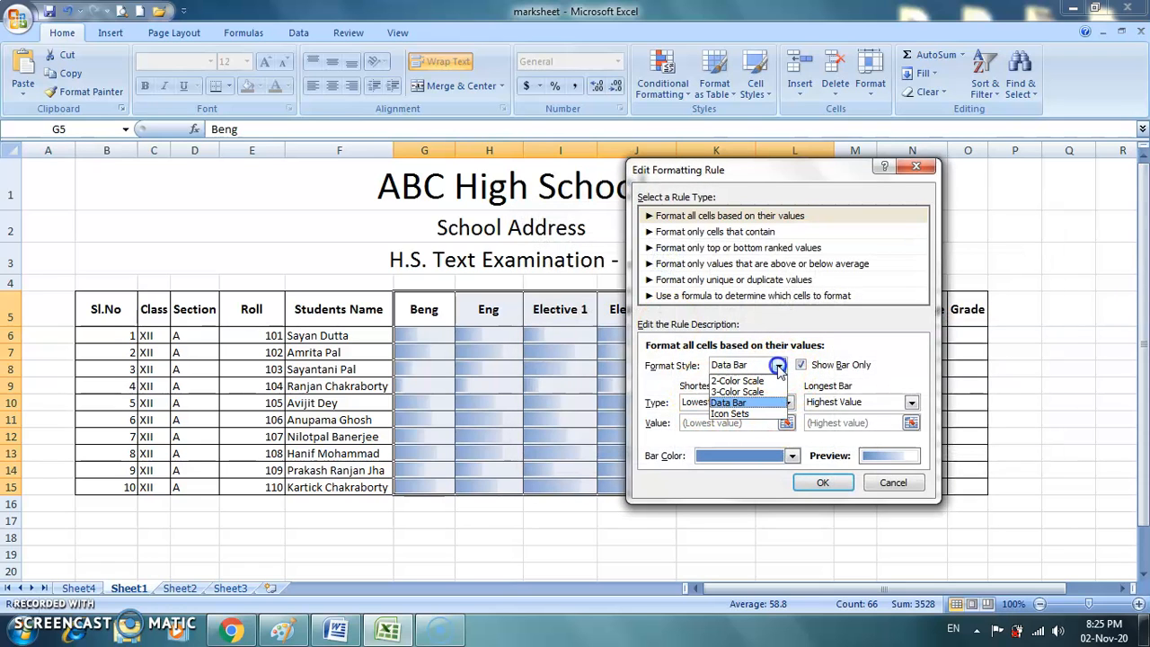
pyautogui.click(756, 415)
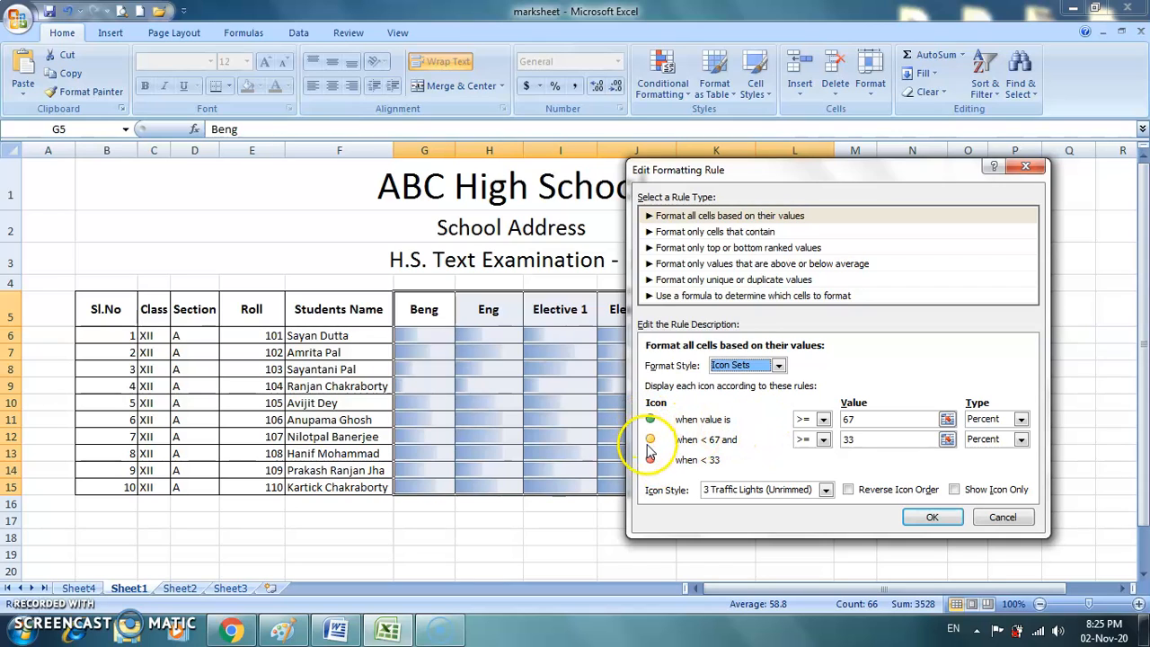
# Step: Try the 3 Signs and 5 Arrows (Gray) icon styles for the marks' icon set rule
pyautogui.click(825, 492)
pyautogui.click(725, 531)
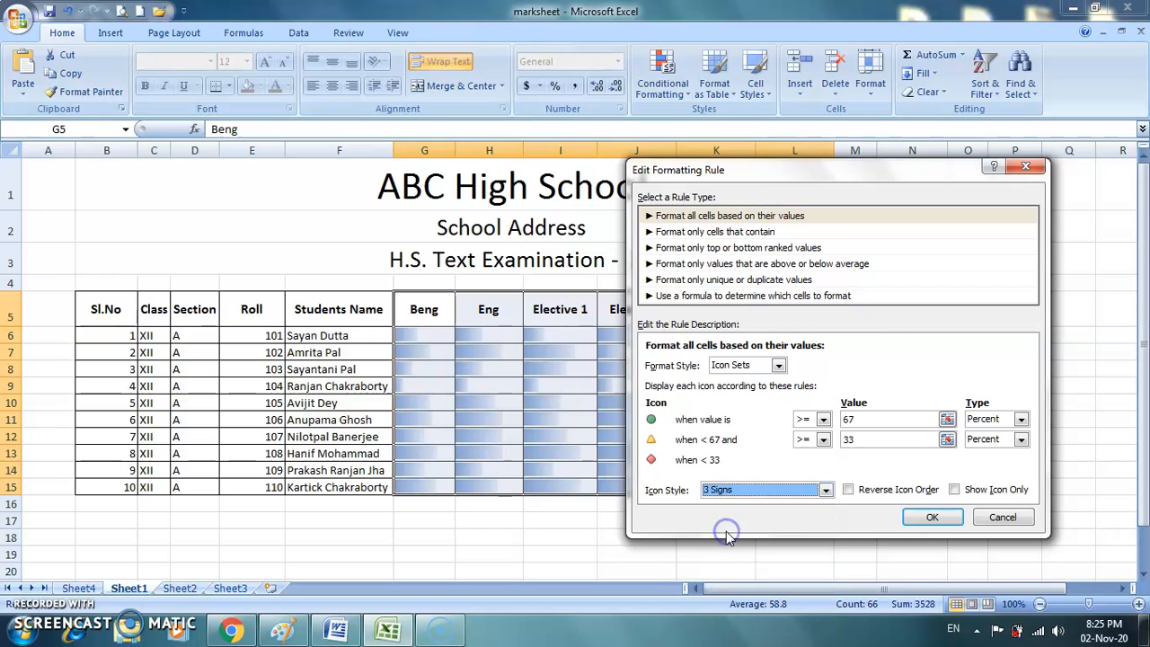
pyautogui.click(825, 490)
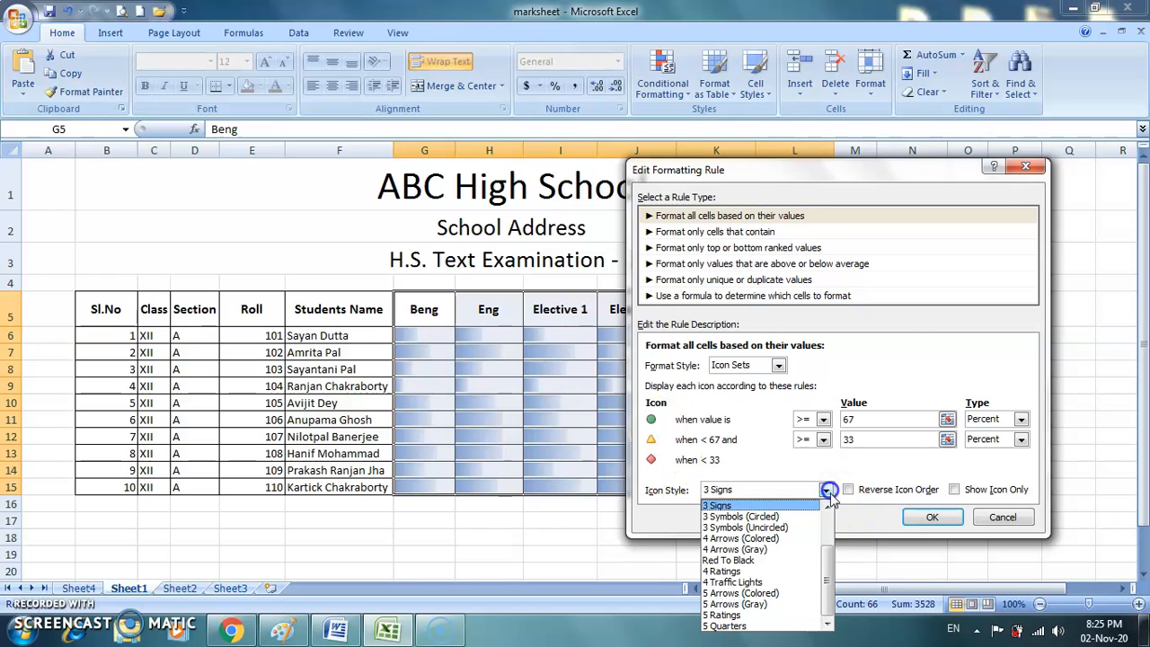
pyautogui.click(761, 611)
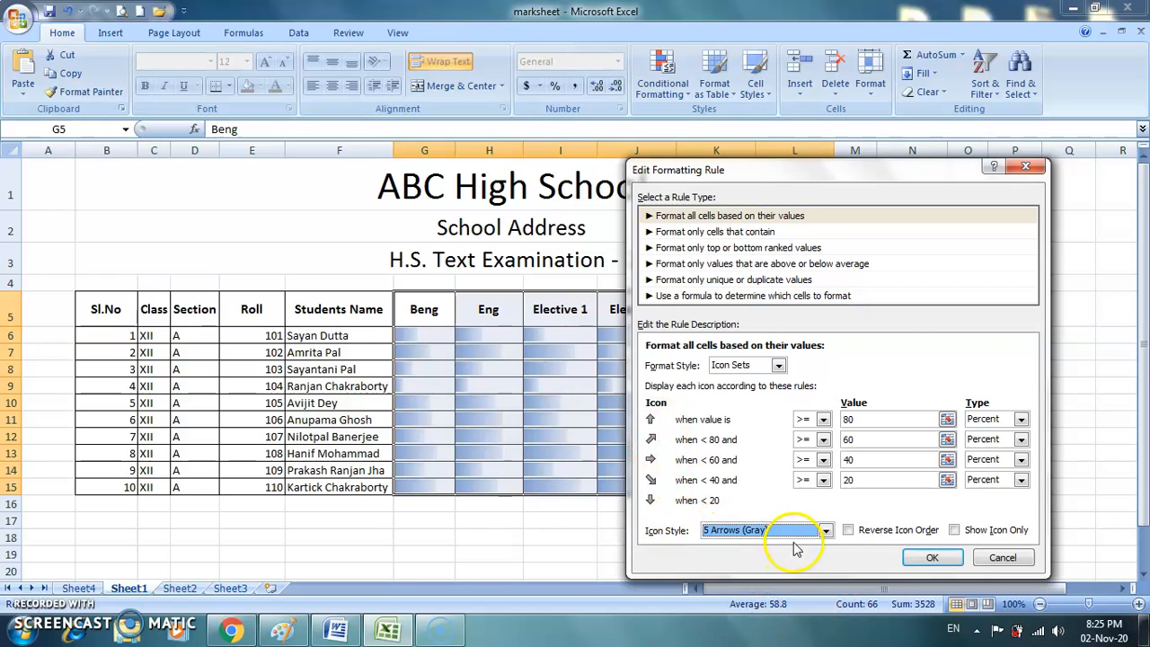
# Step: Try the 4 Ratings icon style, and settle on 3 Symbols (Circled) for the marks' icon set rule
pyautogui.click(825, 530)
pyautogui.click(727, 461)
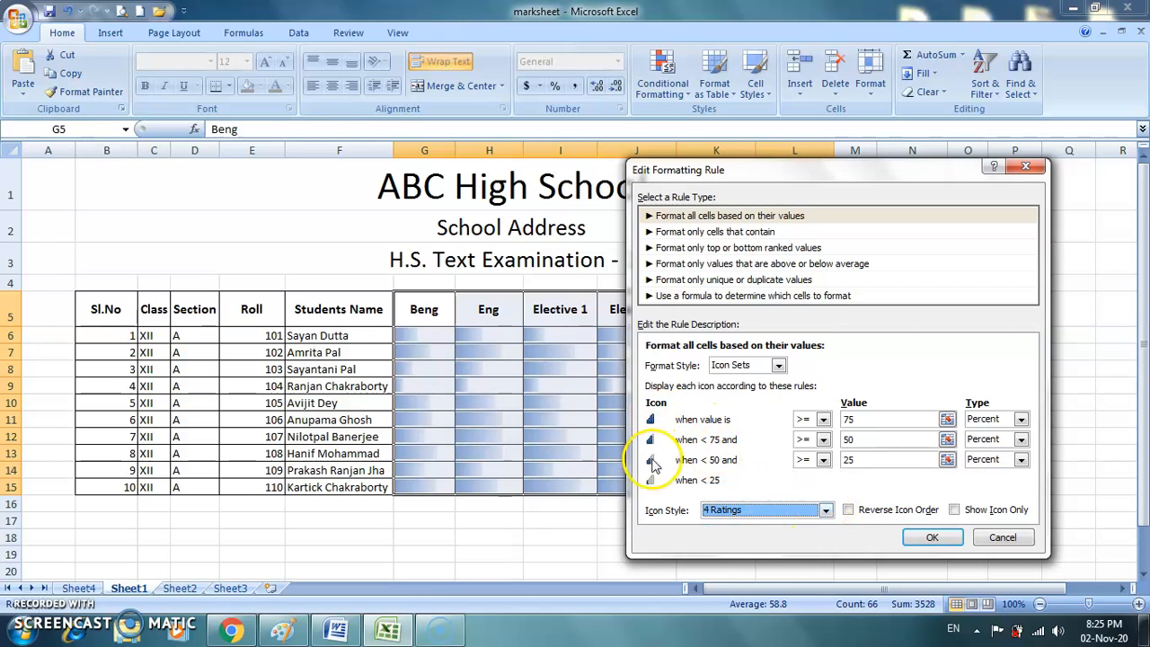
pyautogui.click(826, 510)
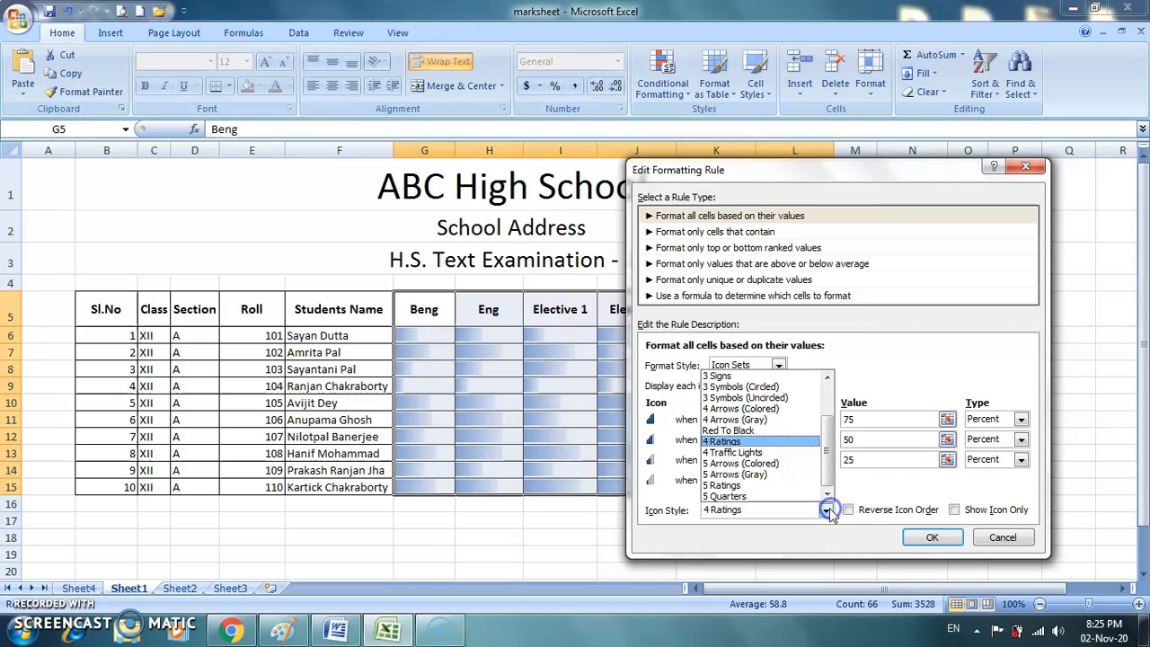
pyautogui.click(739, 395)
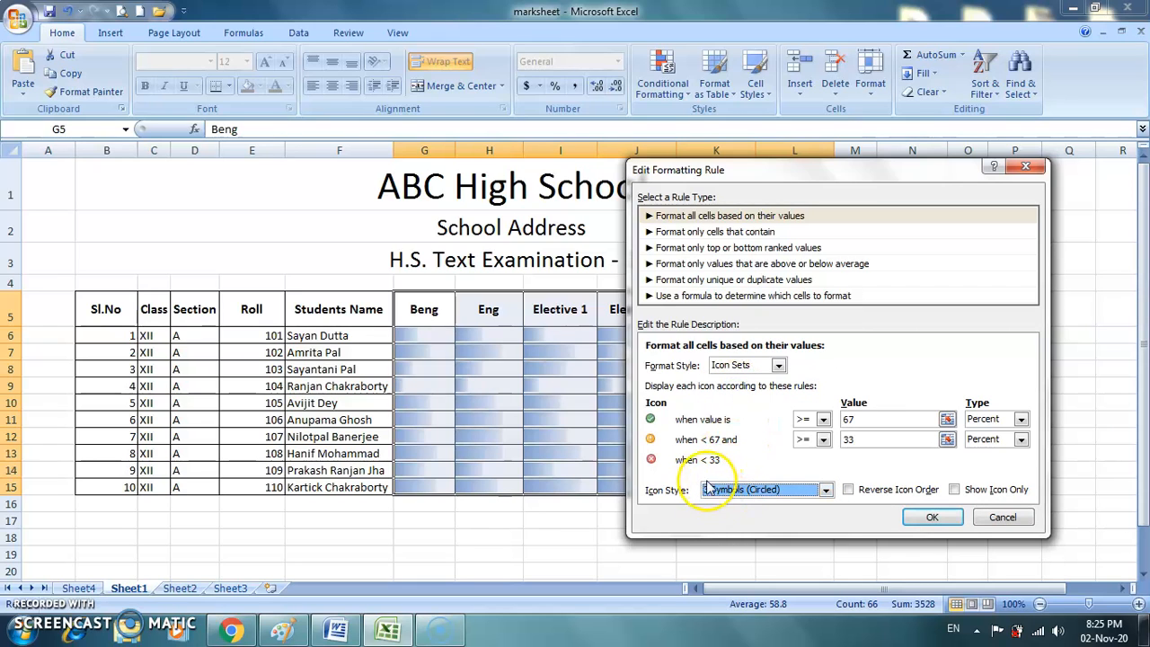
pyautogui.click(868, 417)
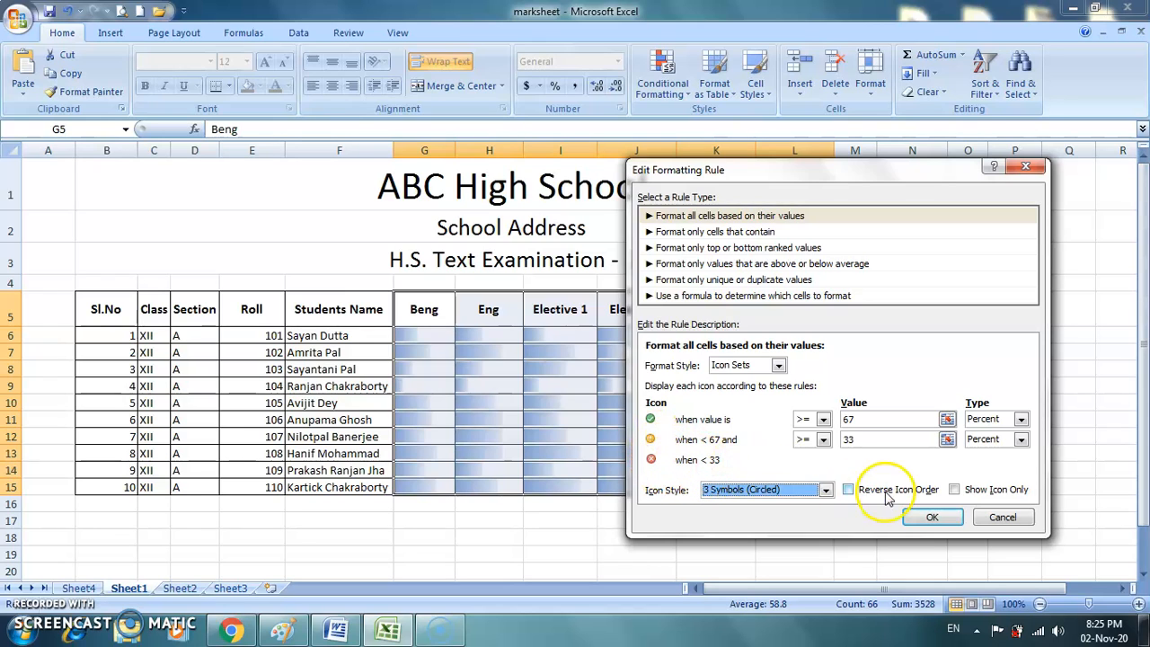
# Step: Confirm the edited icon set rule, apply it to G5:L15, and deselect the marks
pyautogui.click(932, 516)
pyautogui.click(1003, 438)
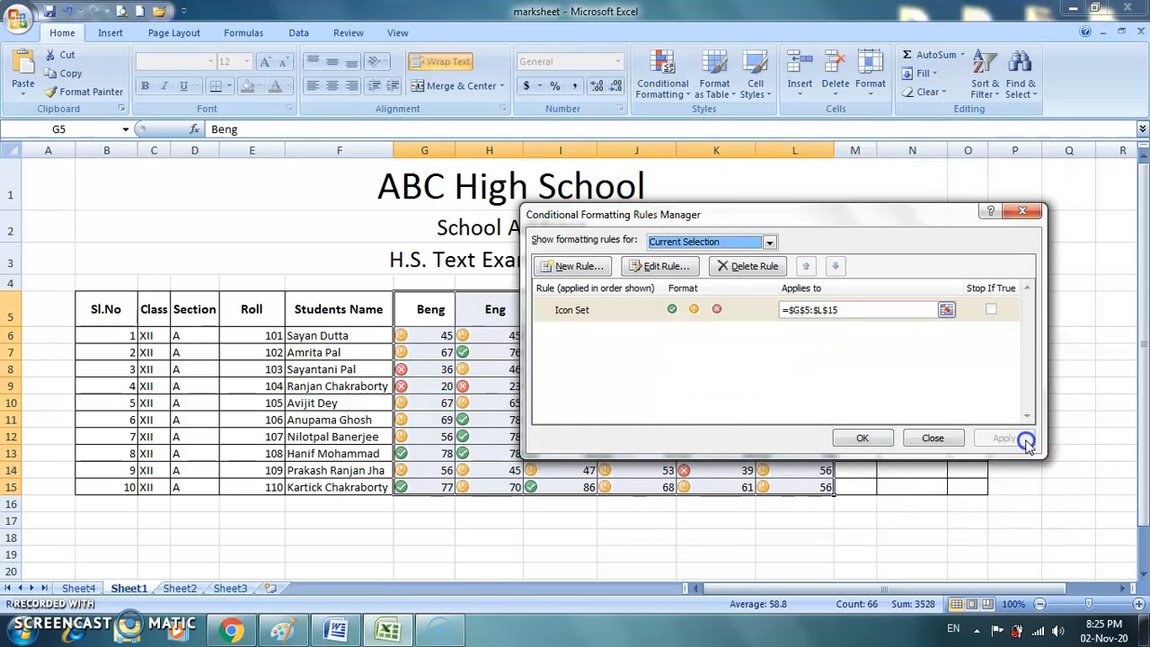
pyautogui.click(862, 438)
pyautogui.click(887, 519)
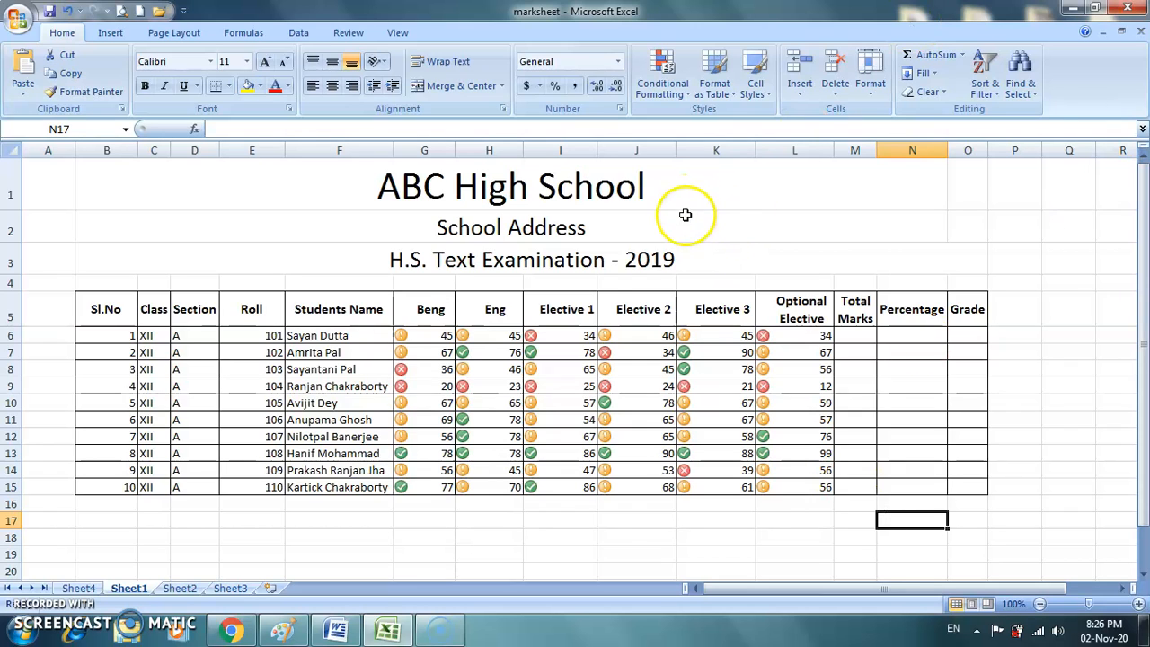
# Step: Delete the Icon Set rule from the marks range G5:L15, apply the change, and deselect the range
pyautogui.click(415, 306)
pyautogui.moveTo(415, 307); pyautogui.dragTo(822, 485)
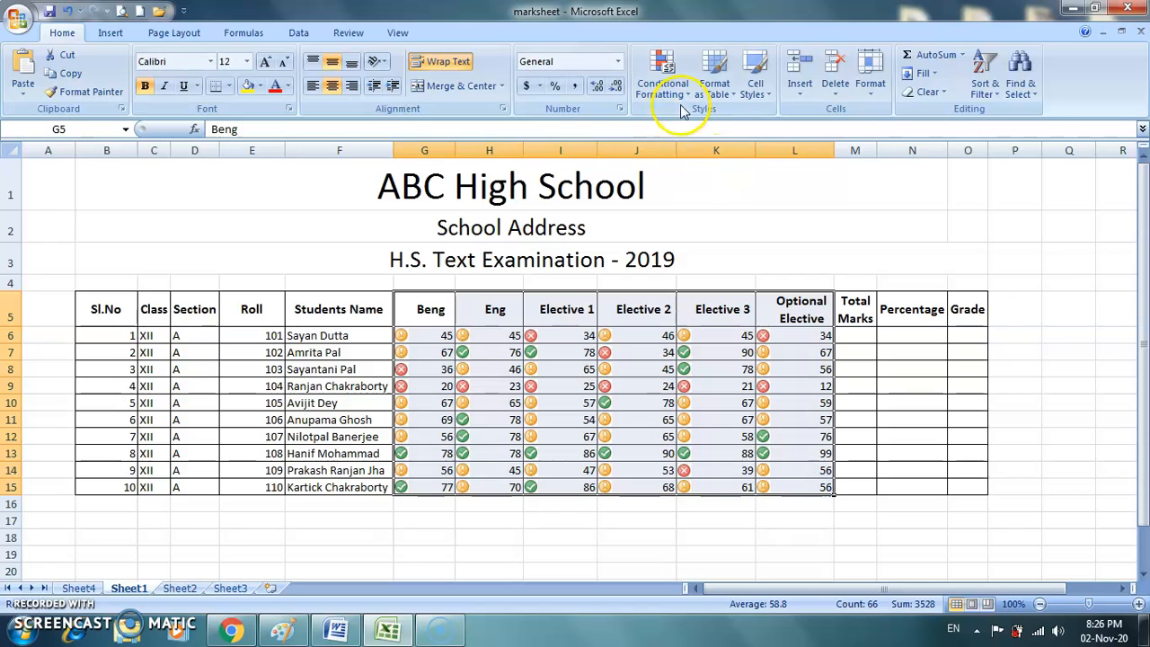
pyautogui.click(665, 81)
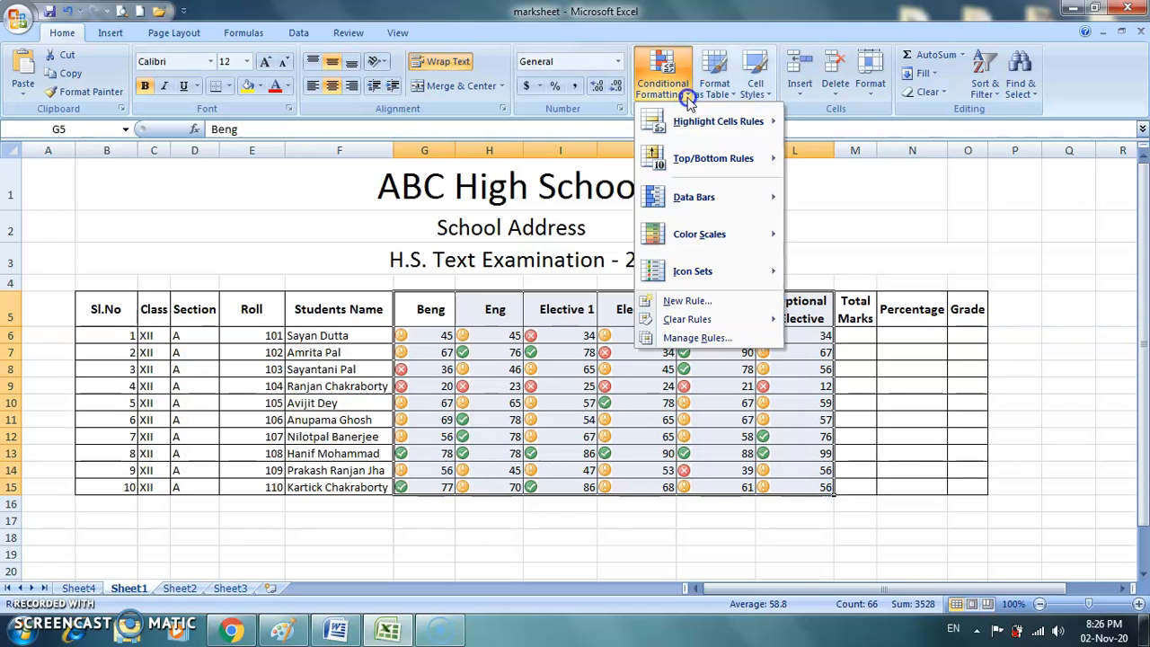
pyautogui.click(699, 338)
pyautogui.click(604, 312)
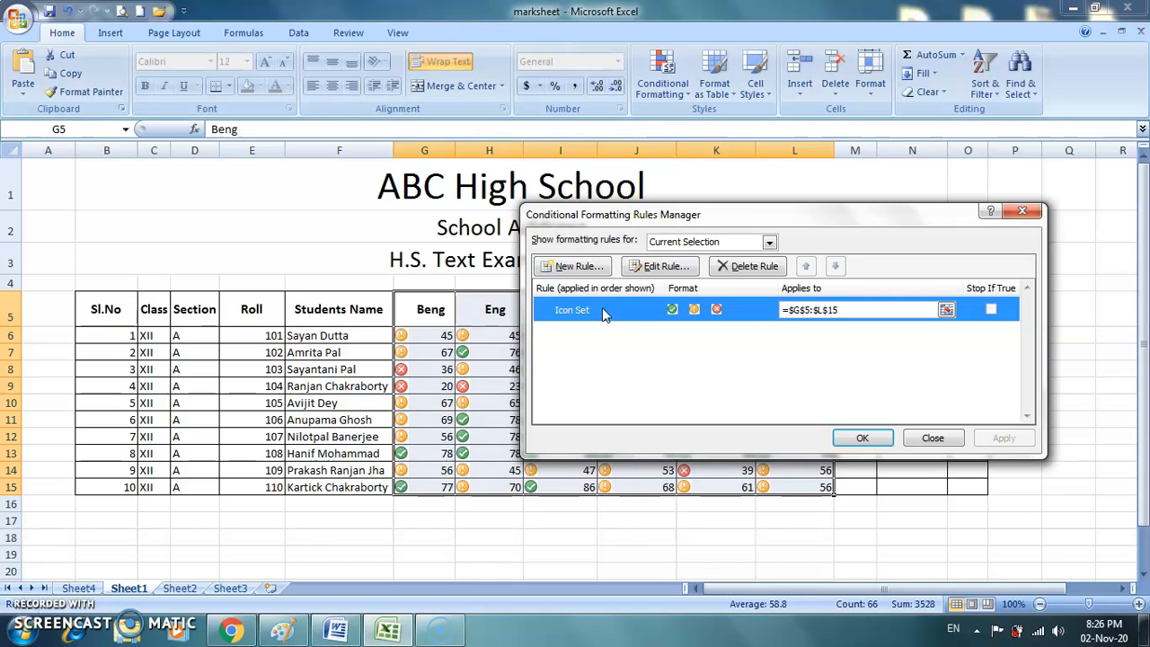
pyautogui.click(739, 267)
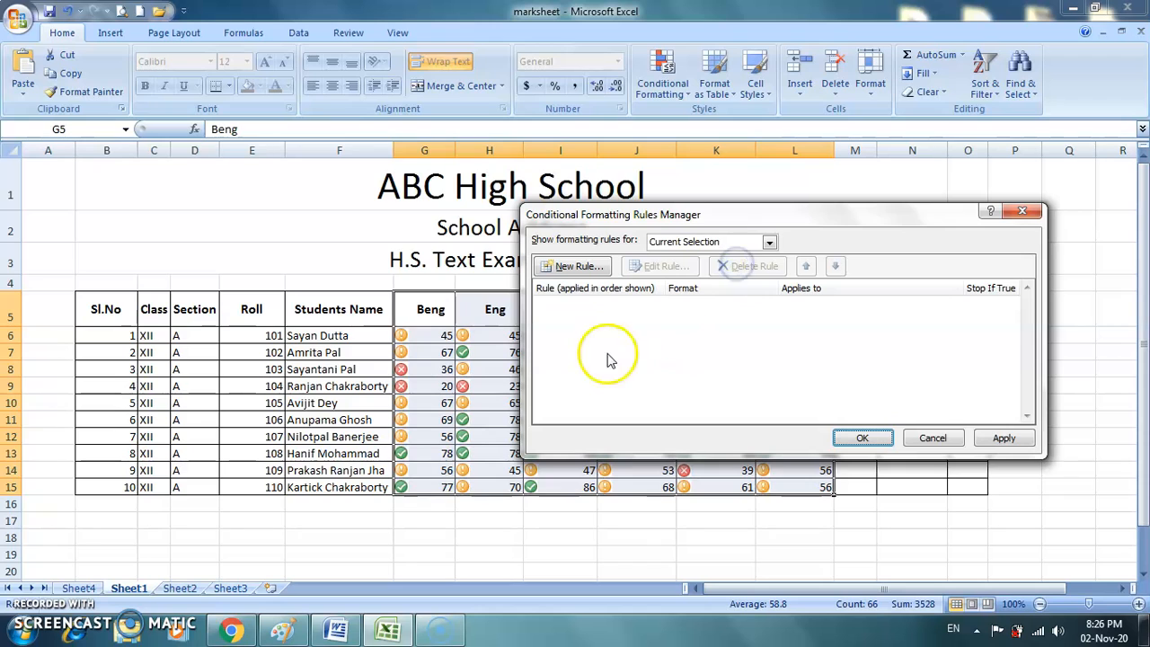
pyautogui.click(1005, 438)
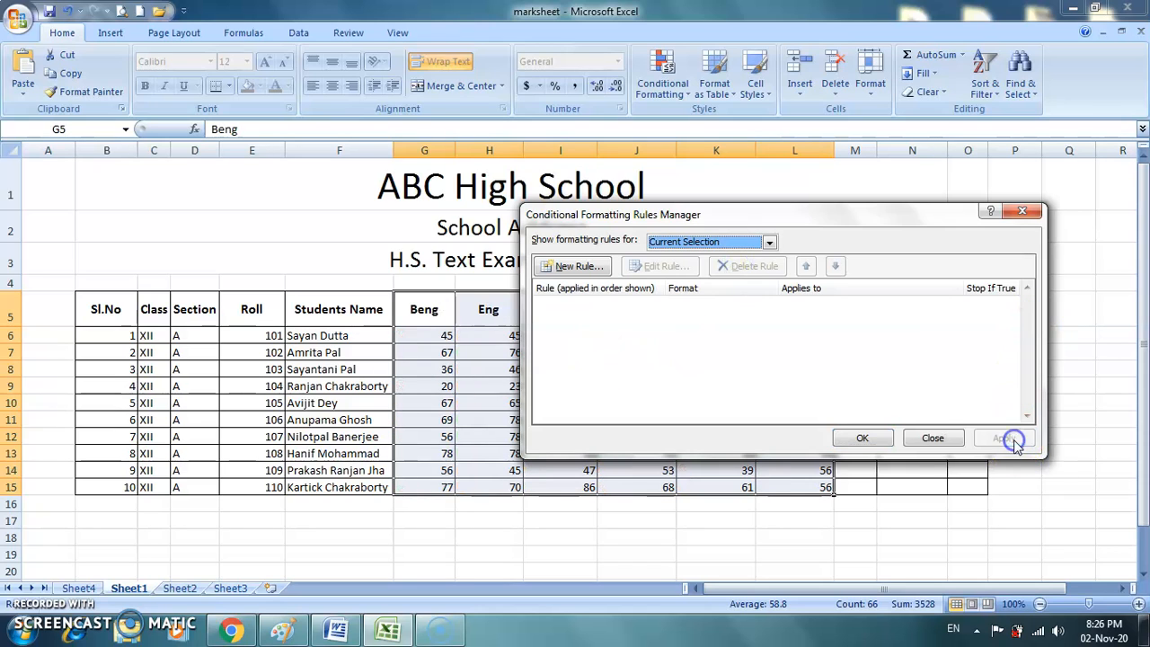
pyautogui.click(862, 437)
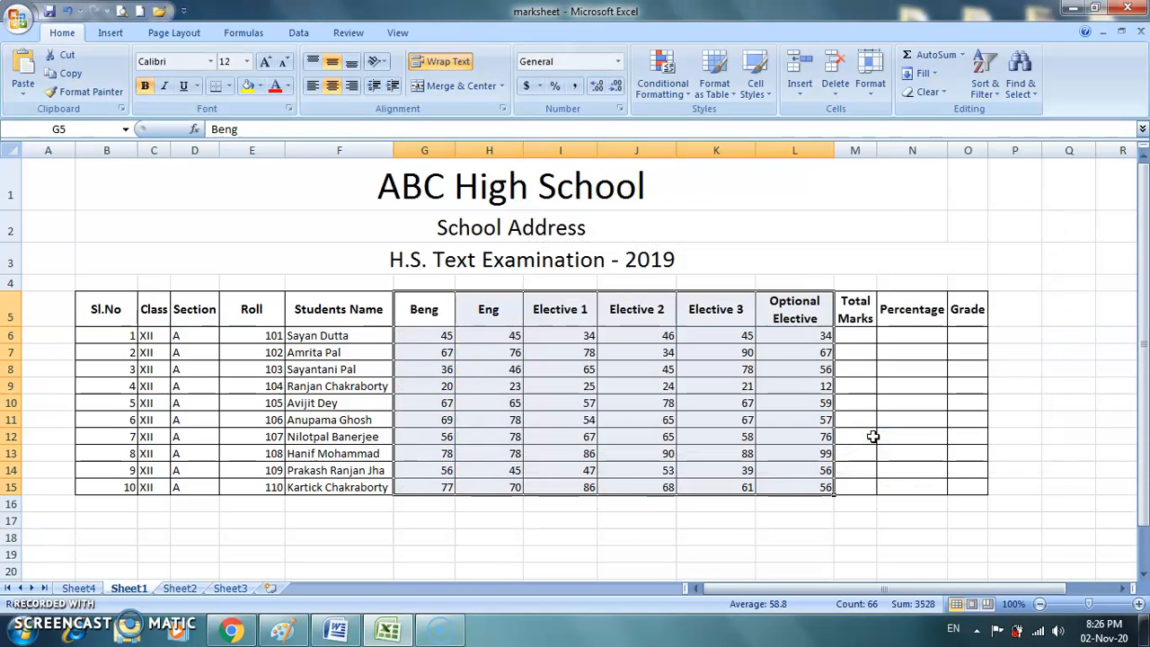
pyautogui.click(936, 555)
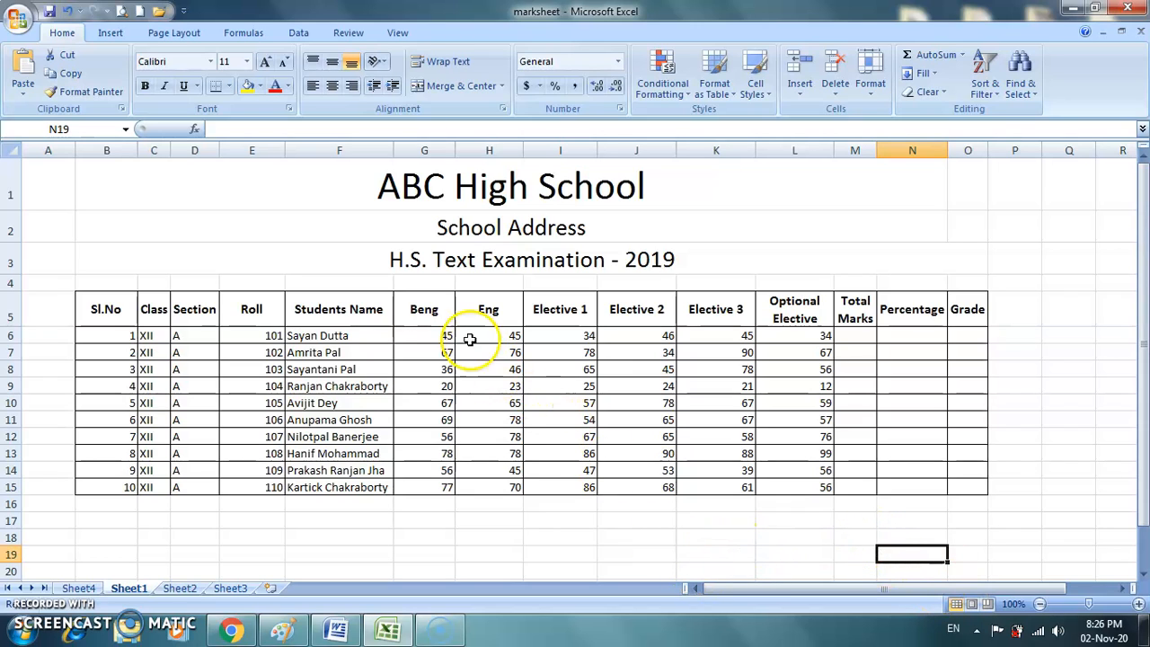
# Step: Start a new conditional formatting rule for G5:L15 with the rule type "Format only cells that contain"
pyautogui.click(431, 312)
pyautogui.moveTo(424, 312); pyautogui.dragTo(786, 487)
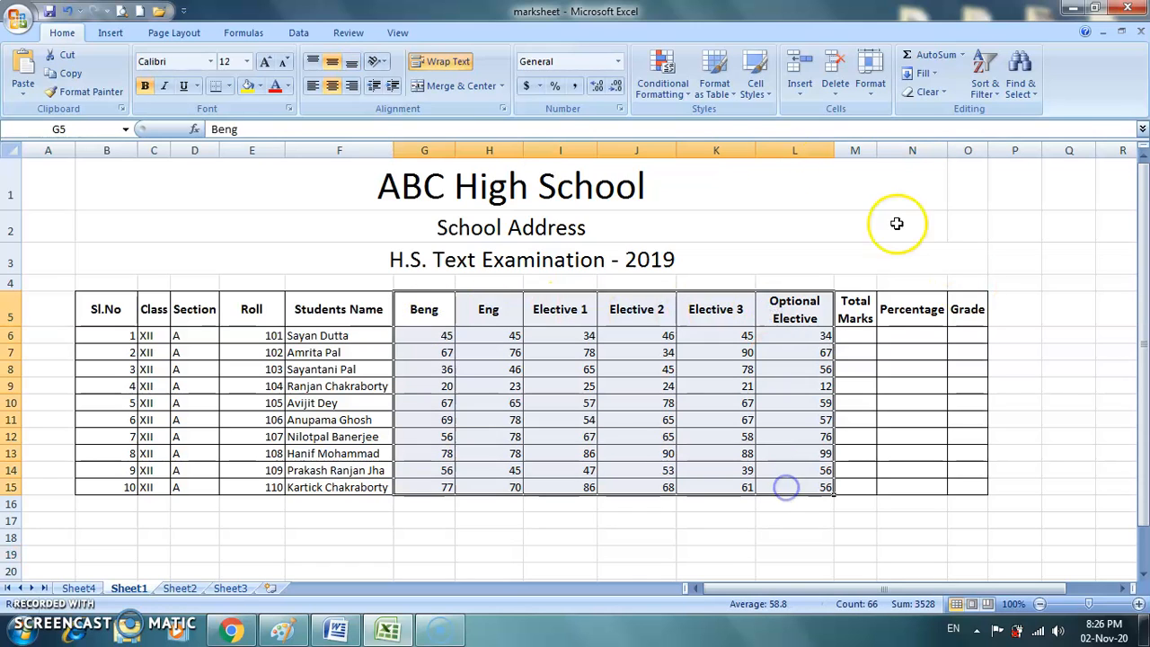
pyautogui.click(688, 98)
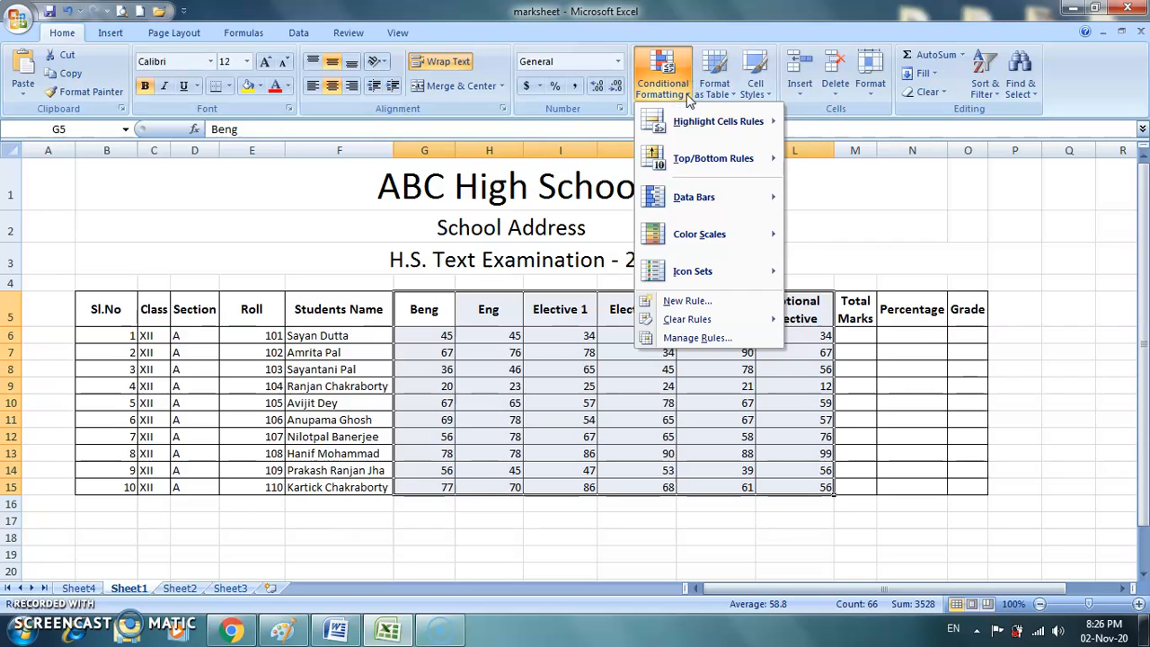
pyautogui.click(687, 301)
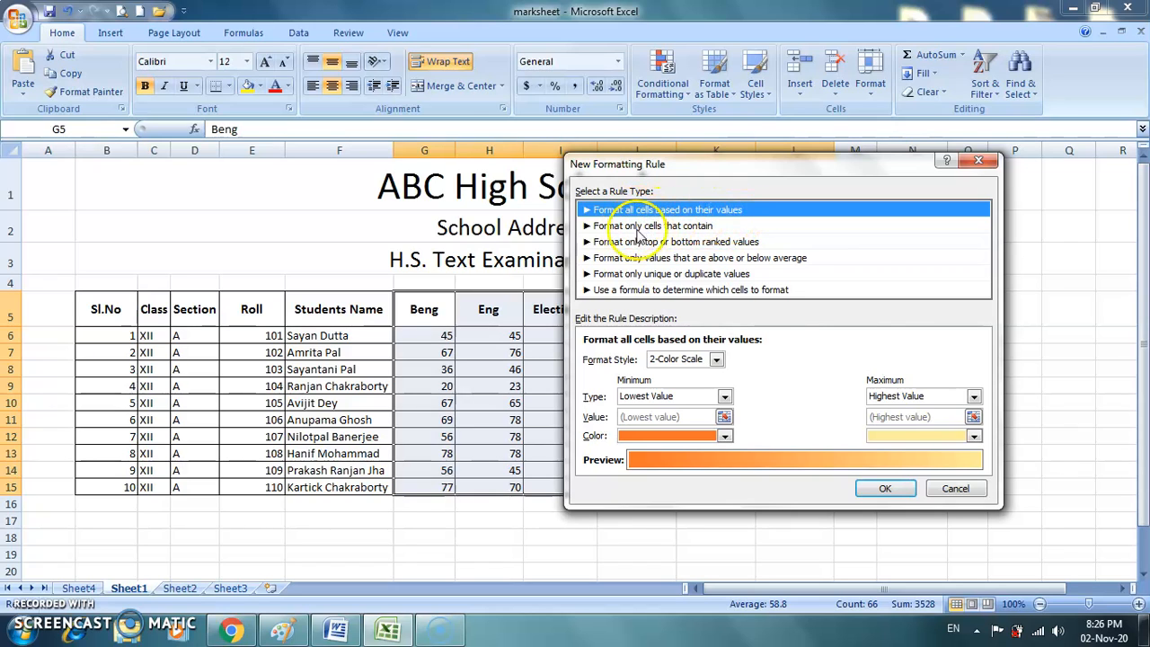
pyautogui.click(692, 227)
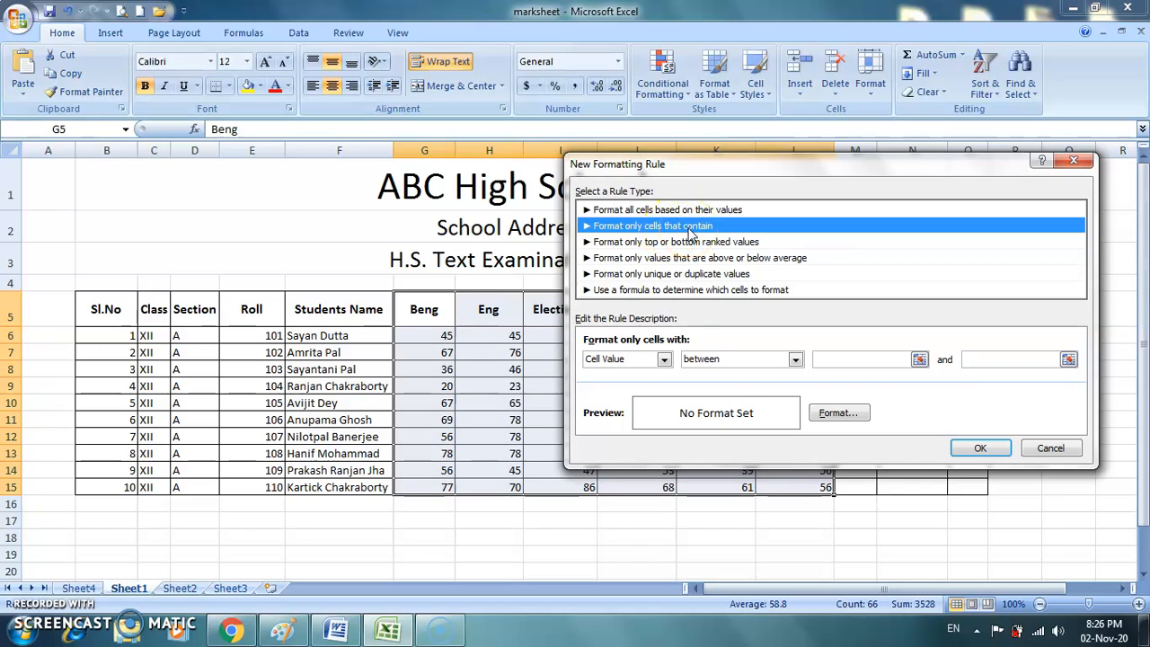
# Step: Set the new rule's condition to cell values between 50 and 100
pyautogui.click(664, 360)
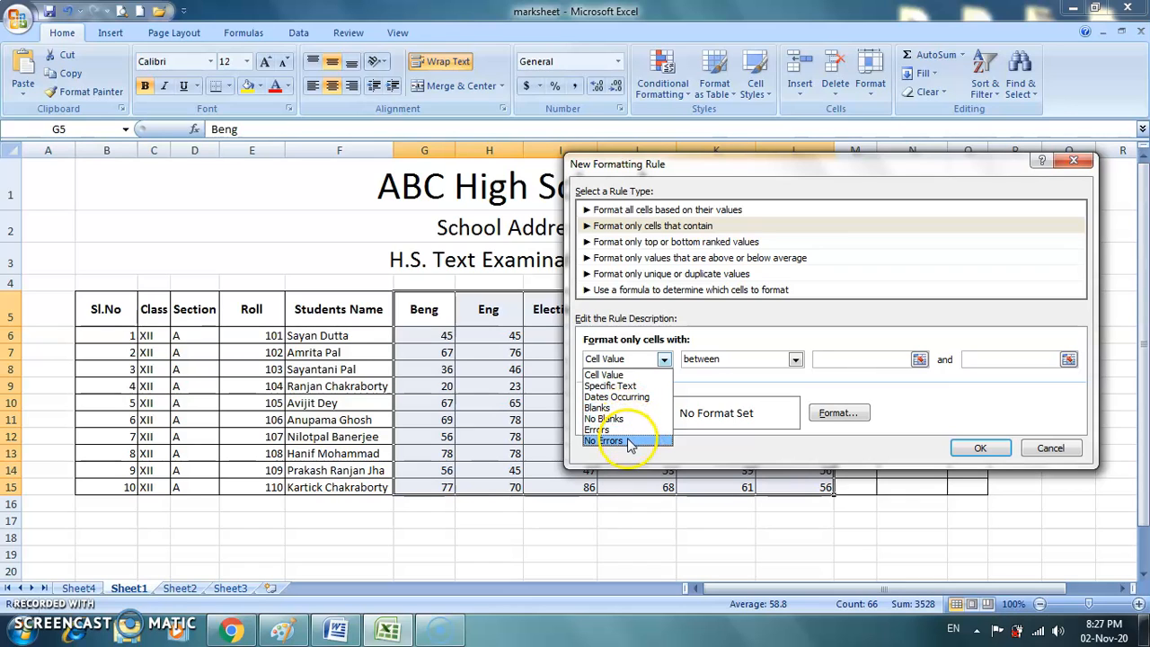
pyautogui.click(618, 376)
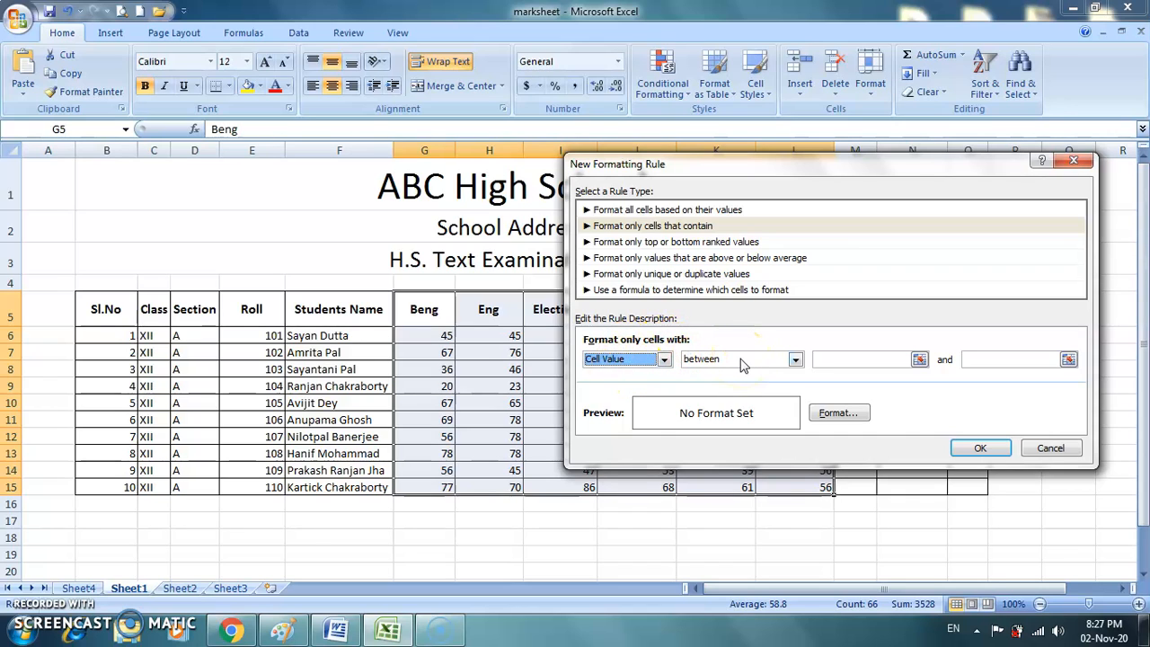
pyautogui.click(840, 362)
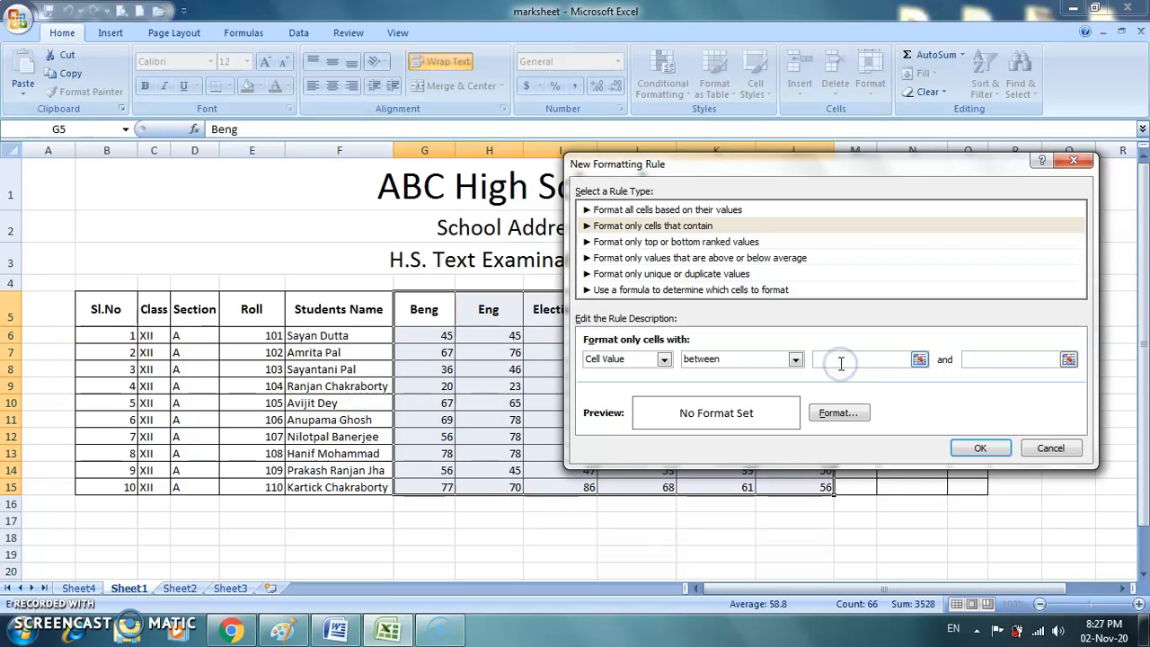
pyautogui.click(973, 357)
pyautogui.write('100')
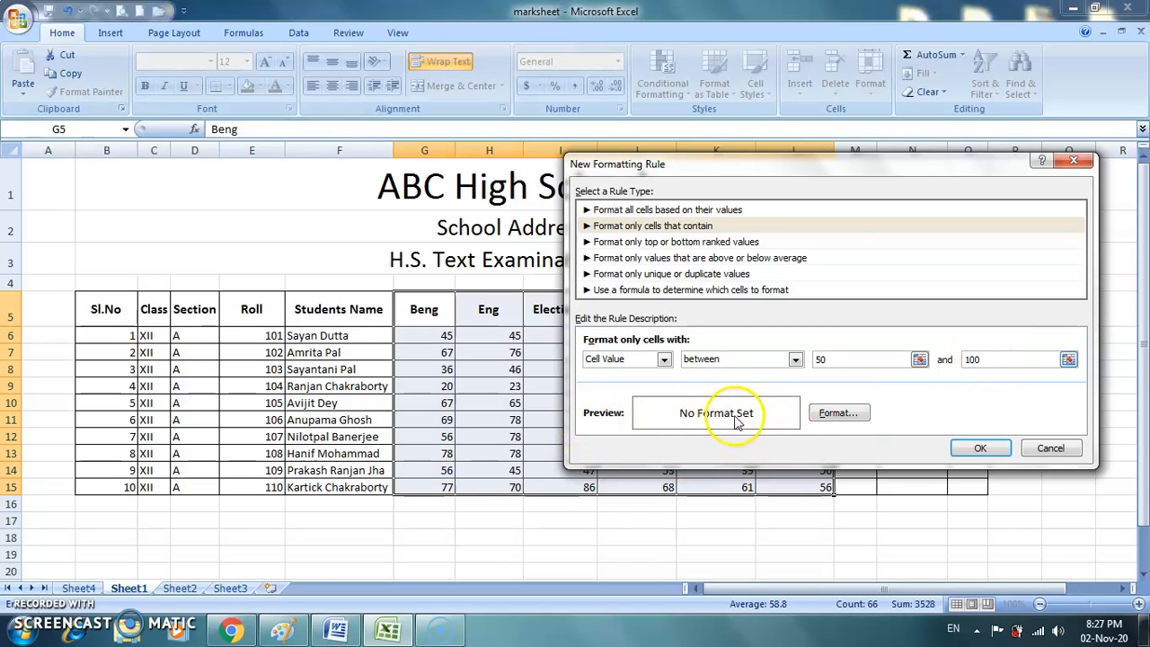
# Step: Set the new rule's font style to Bold and its font color to light blue
pyautogui.click(836, 415)
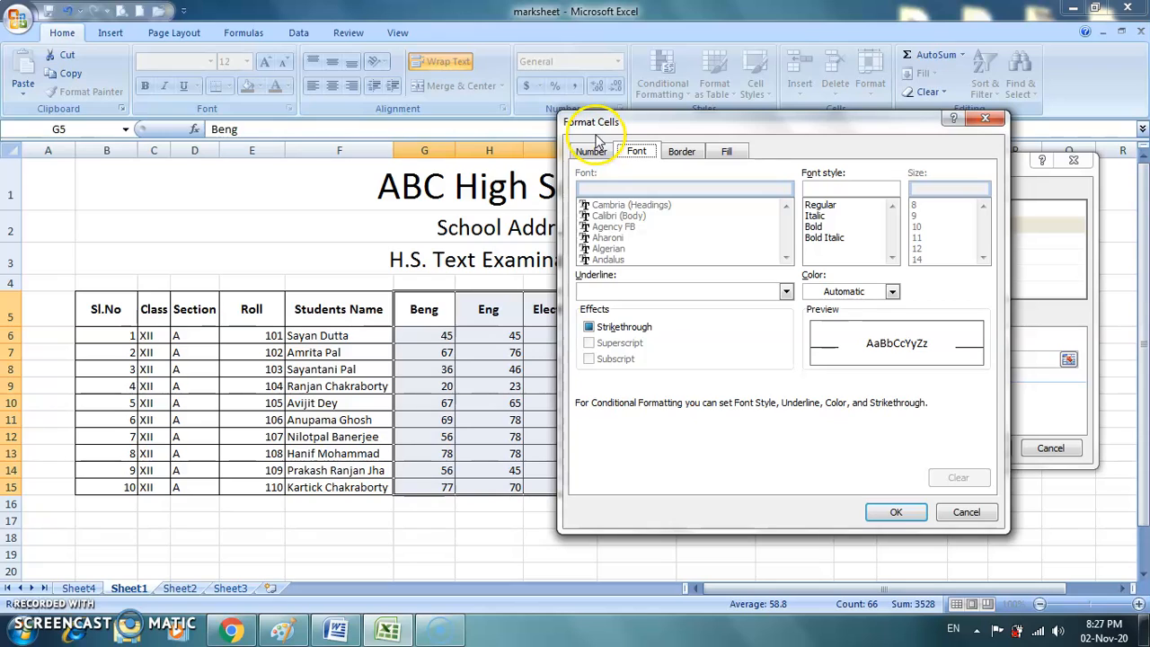
pyautogui.click(639, 152)
pyautogui.click(615, 230)
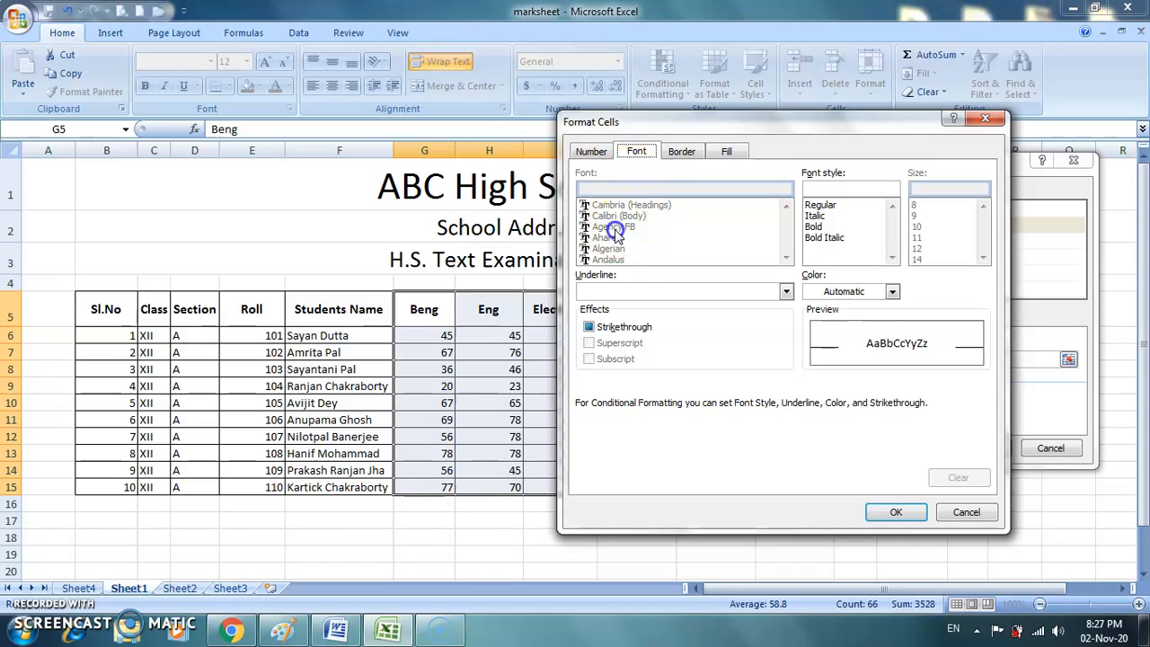
pyautogui.click(609, 243)
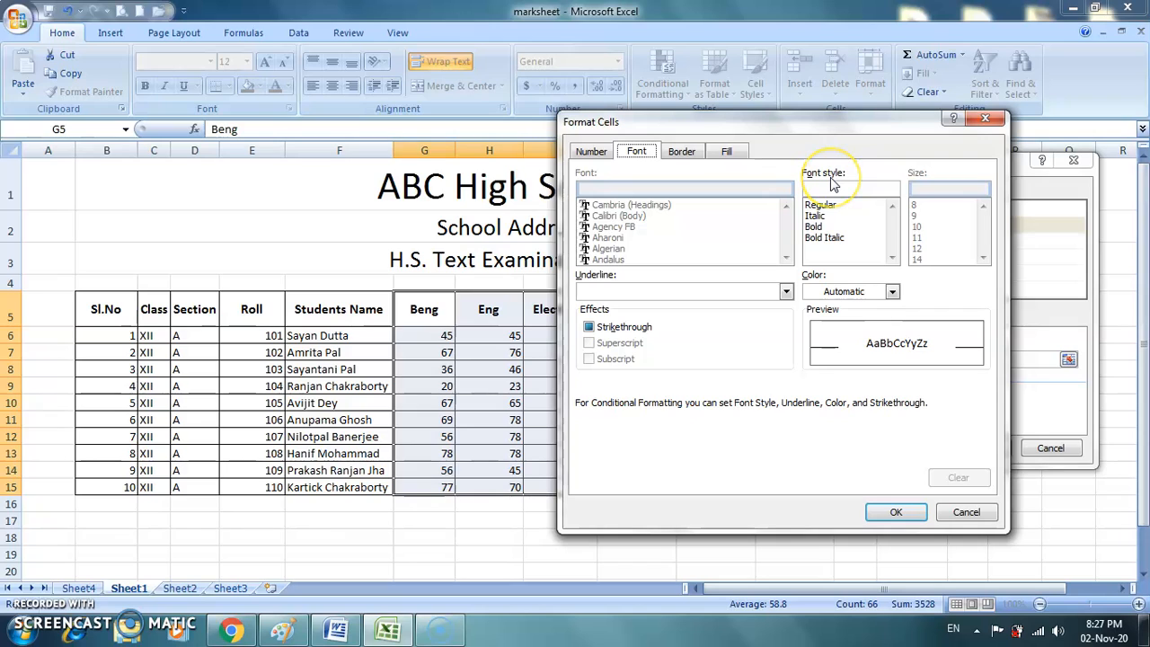
pyautogui.click(817, 228)
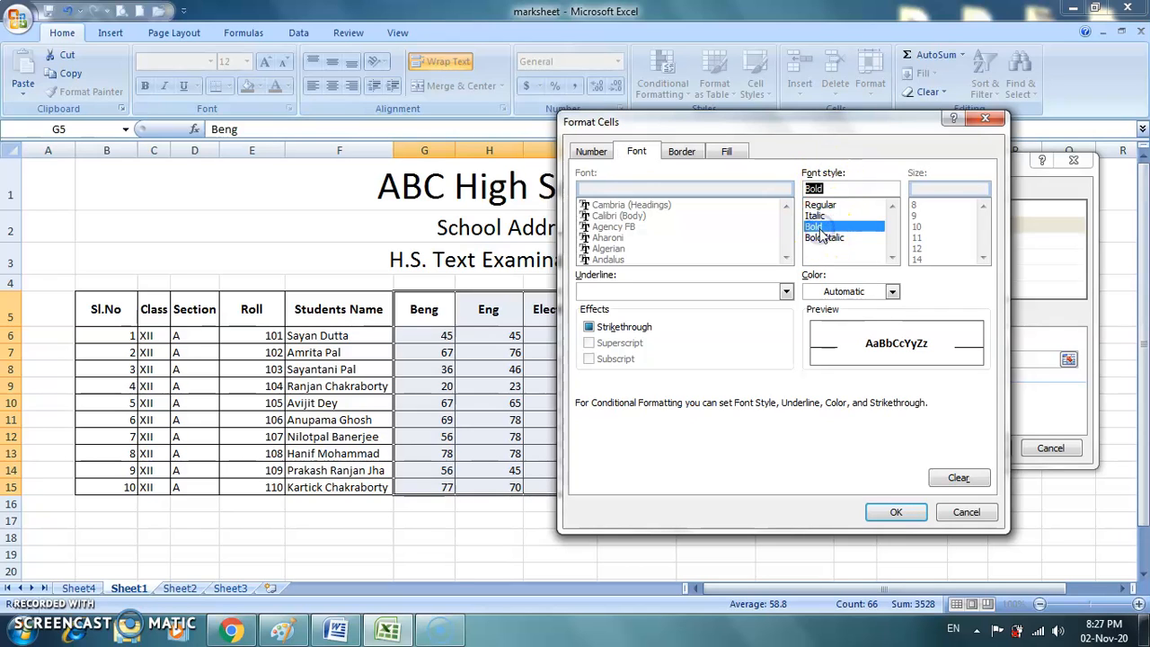
pyautogui.click(958, 209)
pyautogui.click(894, 292)
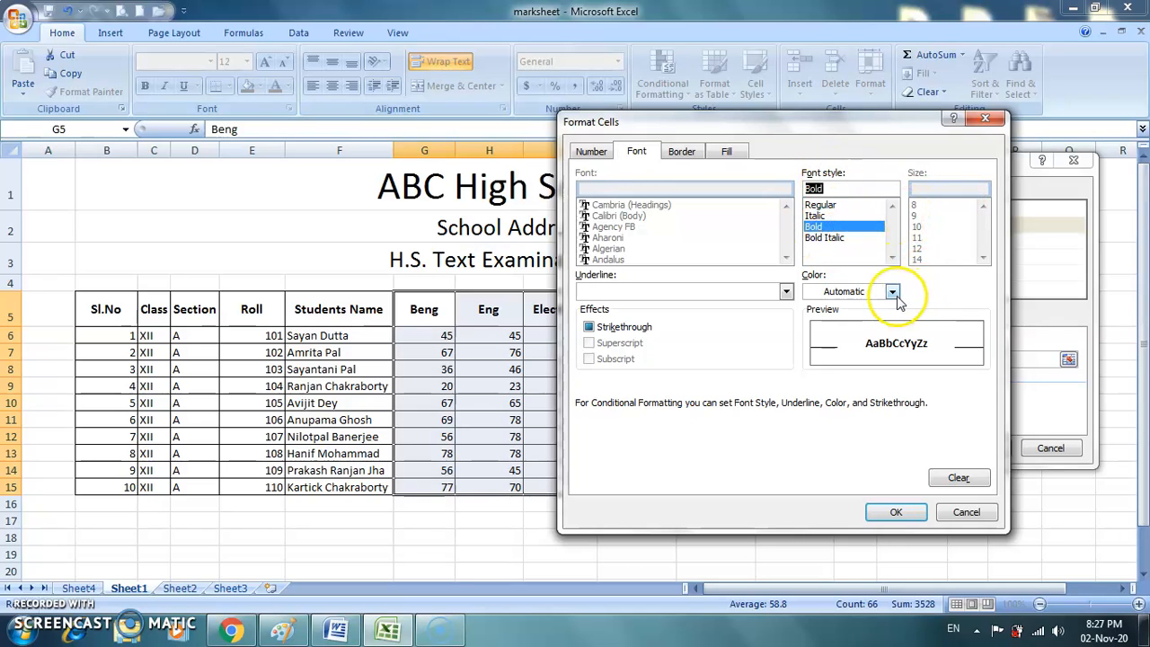
pyautogui.click(839, 438)
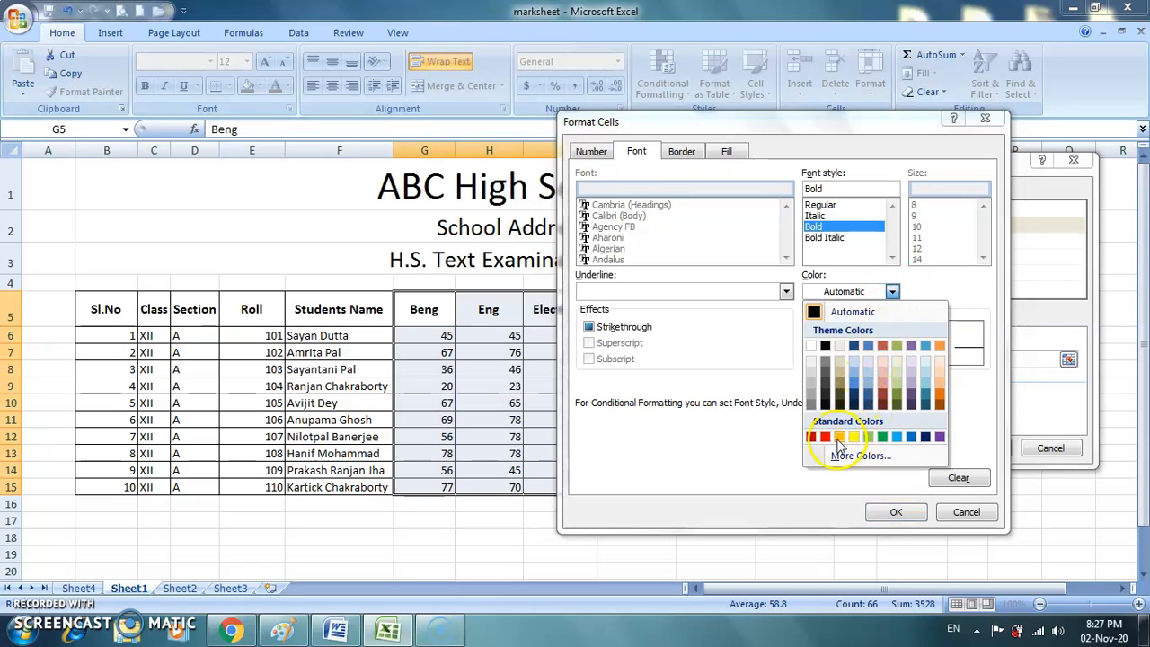
pyautogui.click(902, 438)
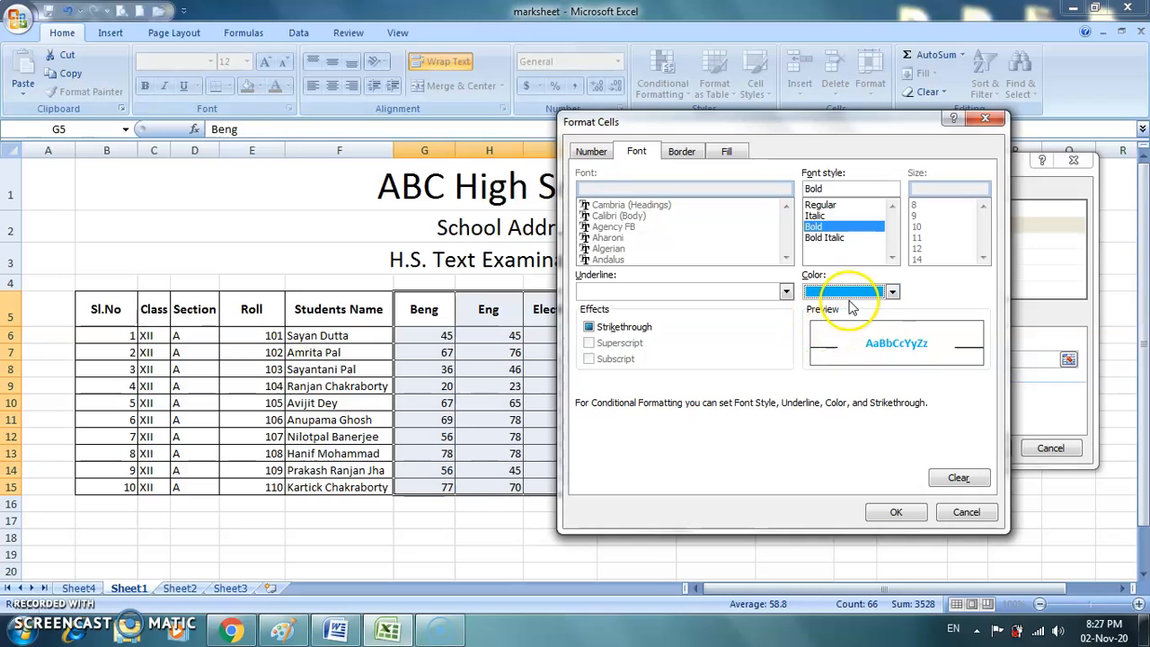
# Step: Add a single underline to the rule's format, create the rule for the marks, and deselect the range
pyautogui.click(786, 291)
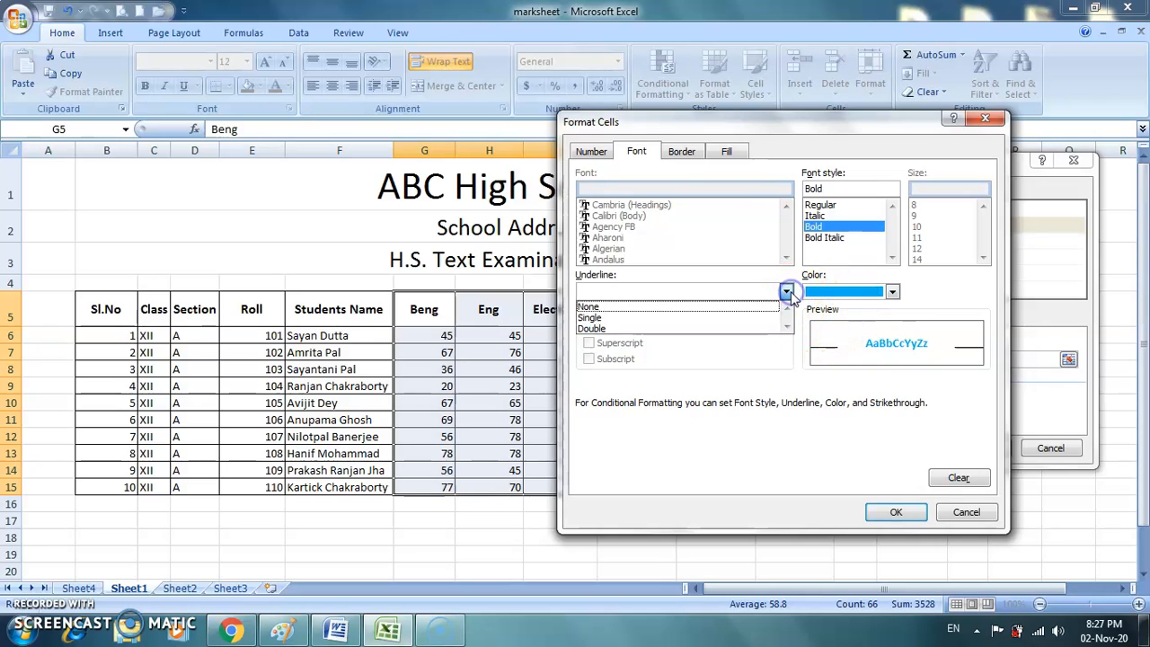
pyautogui.click(597, 317)
pyautogui.click(589, 327)
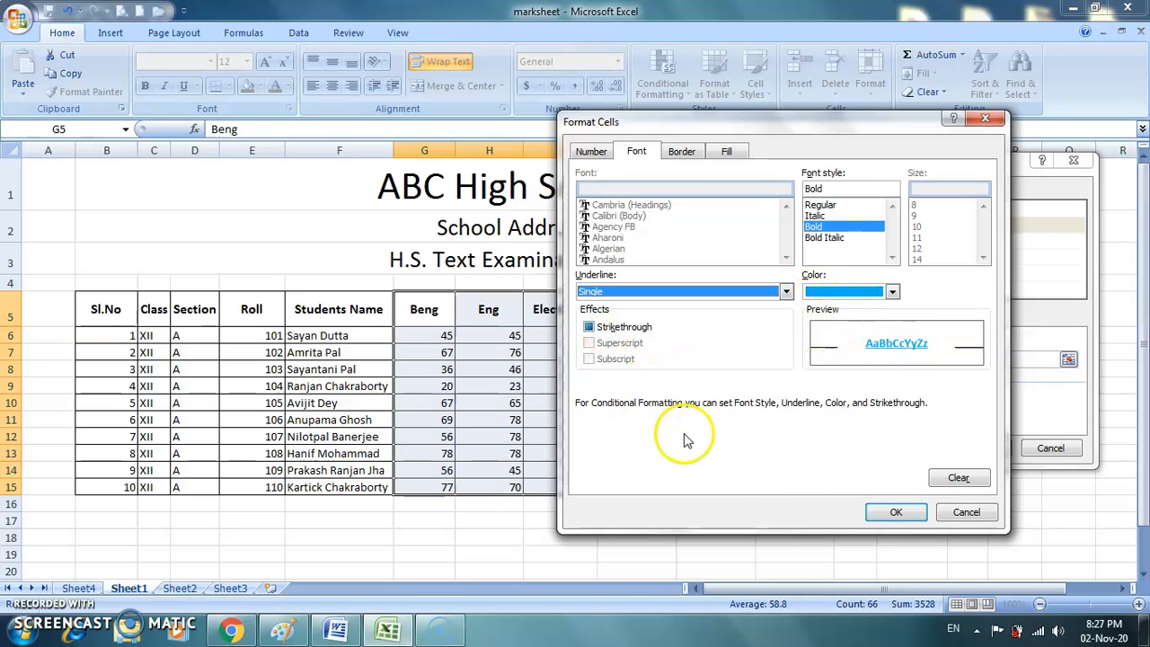
pyautogui.click(896, 512)
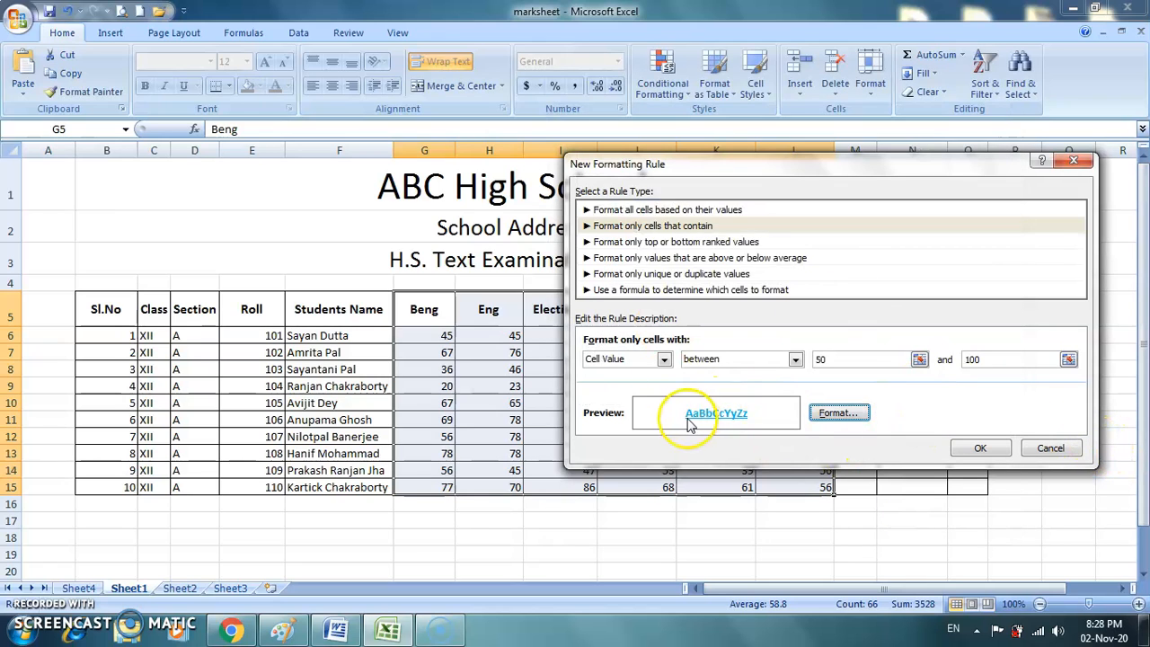
pyautogui.click(979, 450)
pyautogui.click(935, 522)
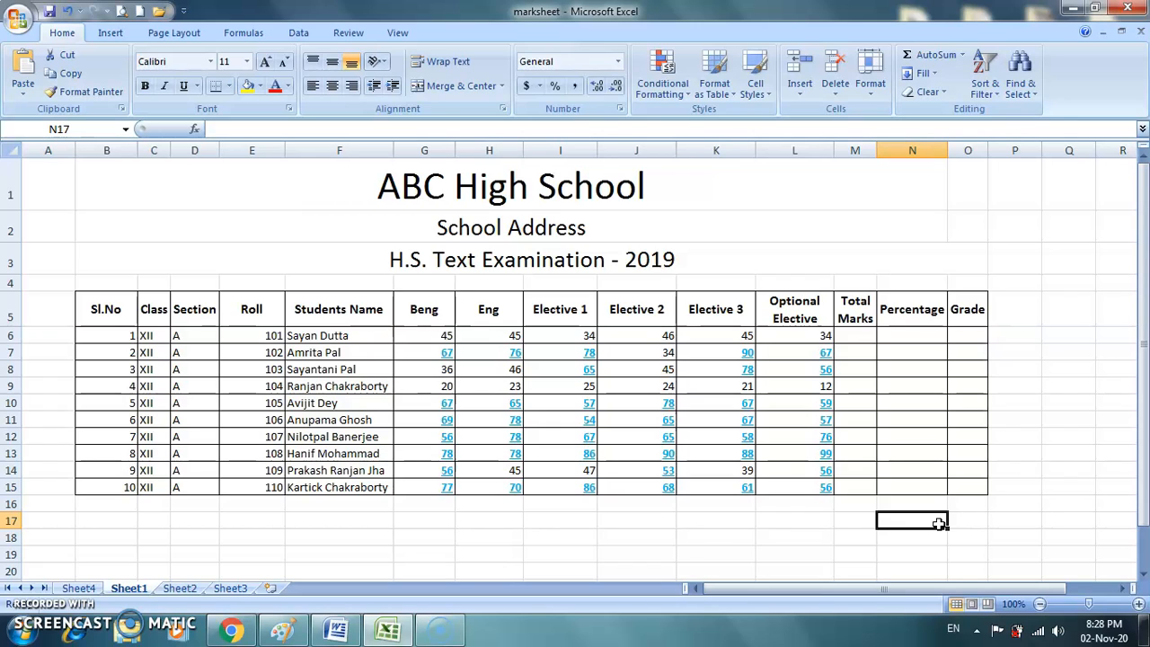
# Step: Review the settings of the existing 50 to 100 rule for G5:L15 in the Conditional Formatting Rules Manager
pyautogui.moveTo(426, 308); pyautogui.dragTo(805, 486)
pyautogui.click(665, 87)
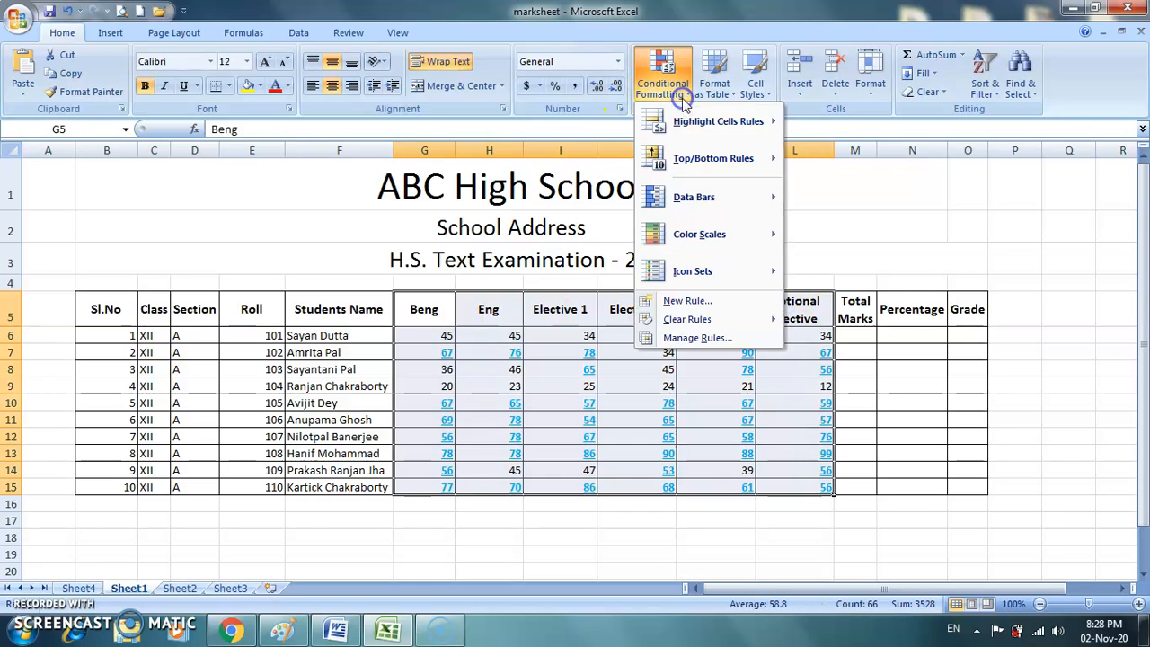
pyautogui.click(716, 340)
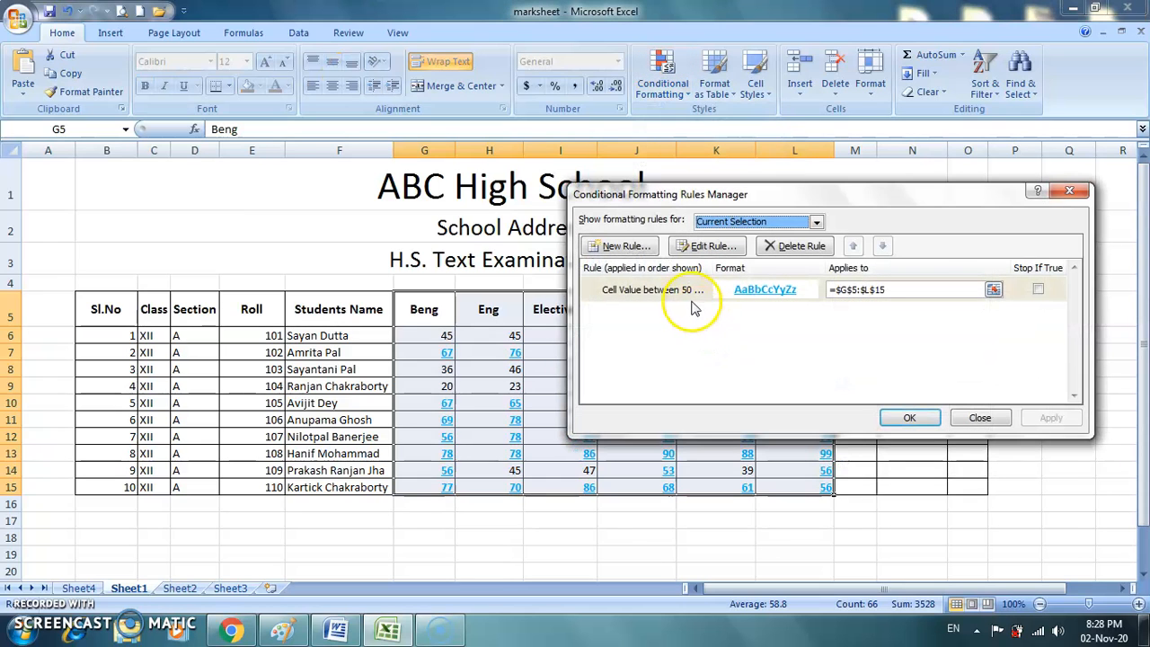
pyautogui.click(687, 298)
pyautogui.click(707, 245)
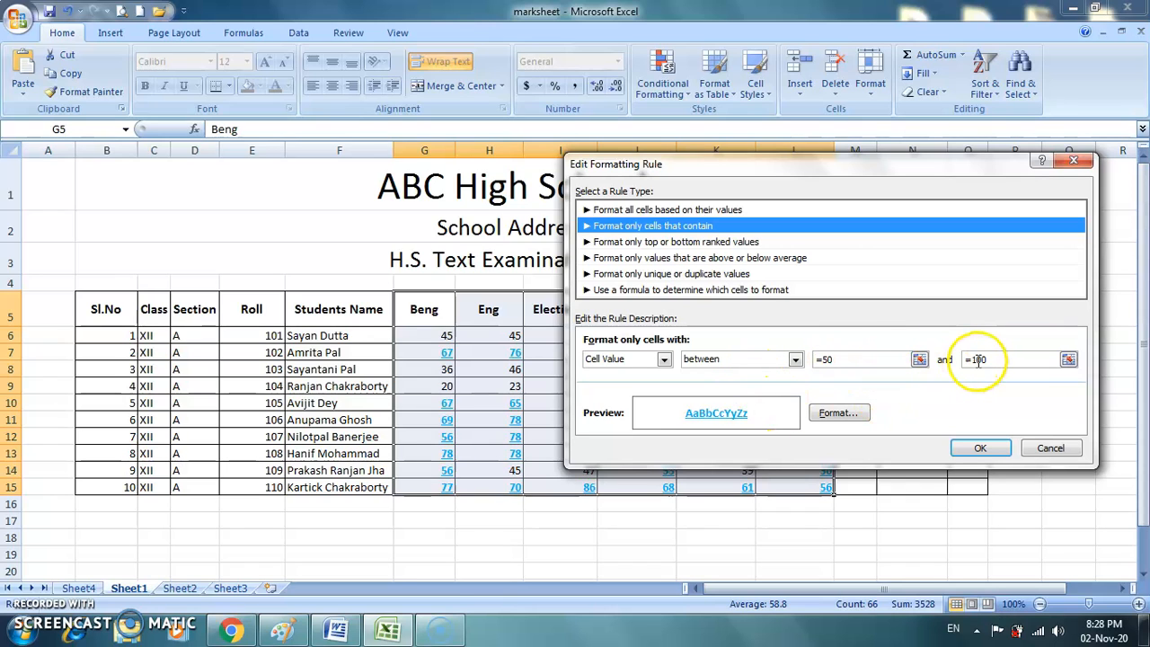
pyautogui.click(980, 448)
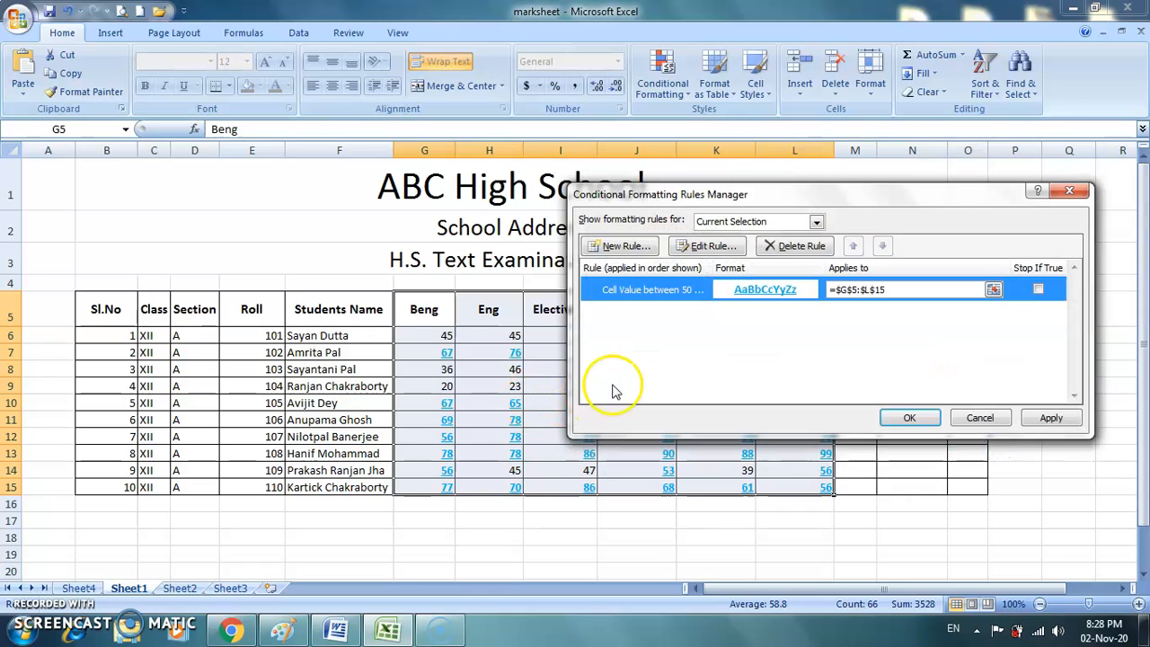
# Step: Start a new rule of type "Format only cells that contain" with the condition cell values between 34 and 49
pyautogui.click(618, 246)
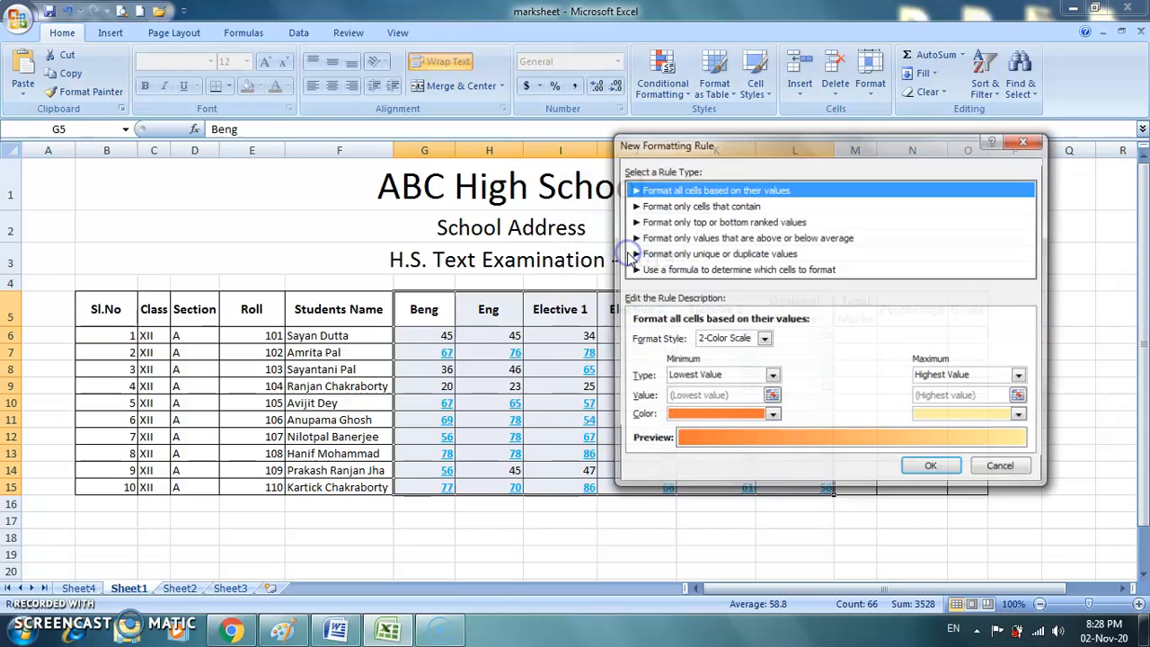
pyautogui.click(750, 205)
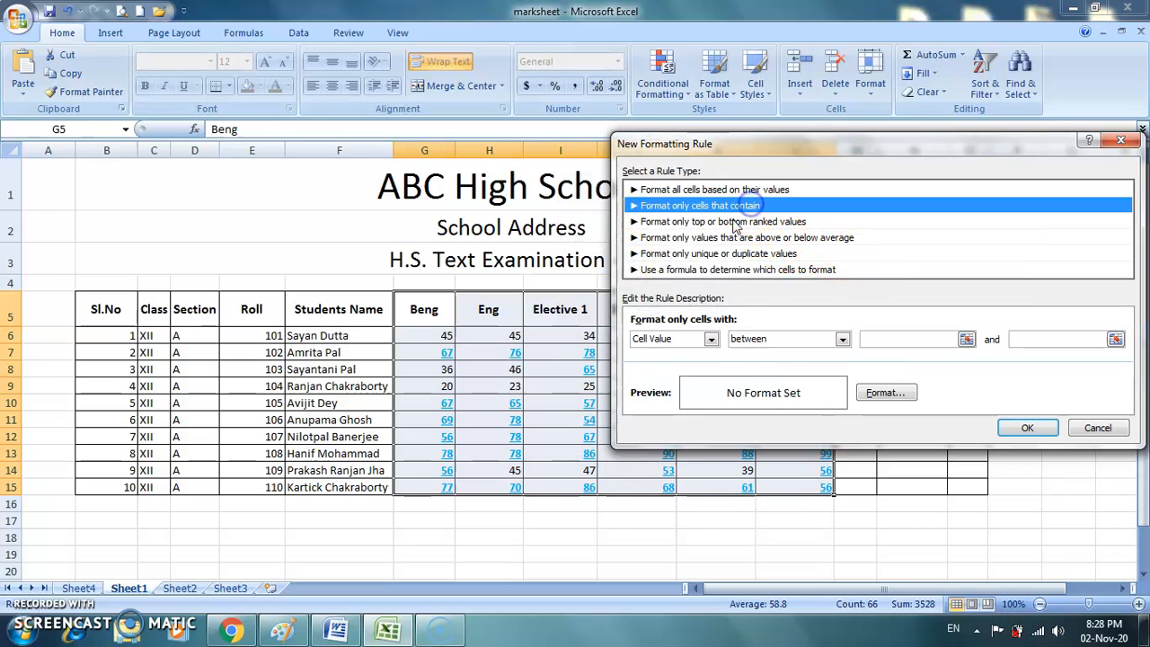
pyautogui.click(867, 340)
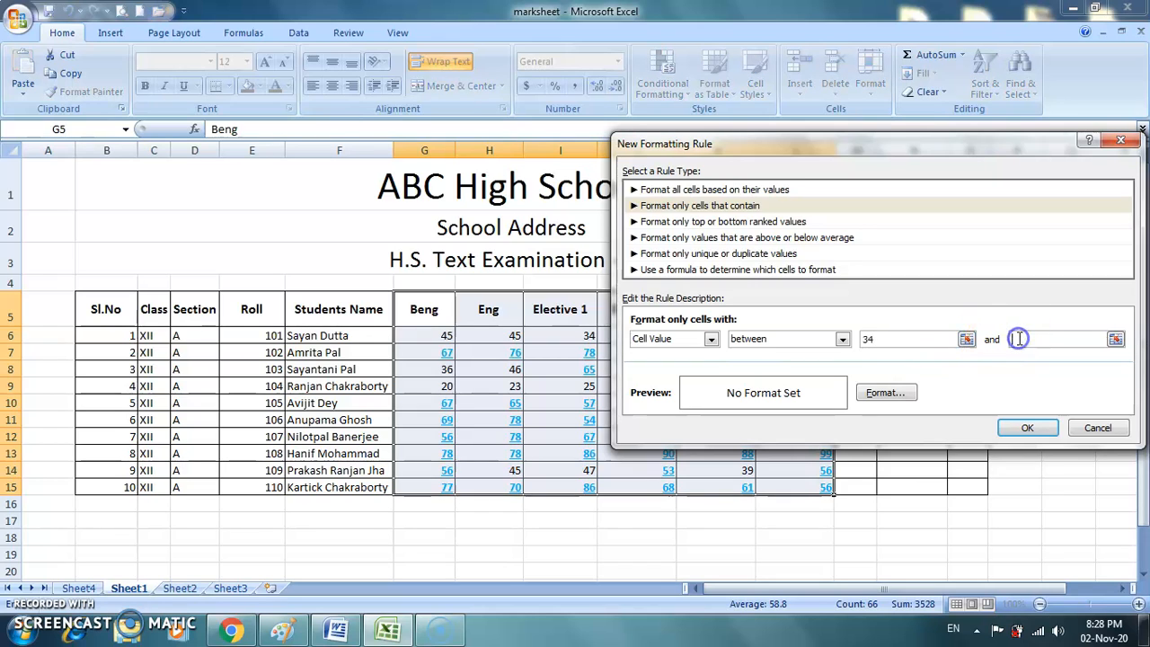
pyautogui.write('49')
# Step: Set the 34 to 49 rule's font style to Bold Italic and its font color to yellow
pyautogui.click(885, 392)
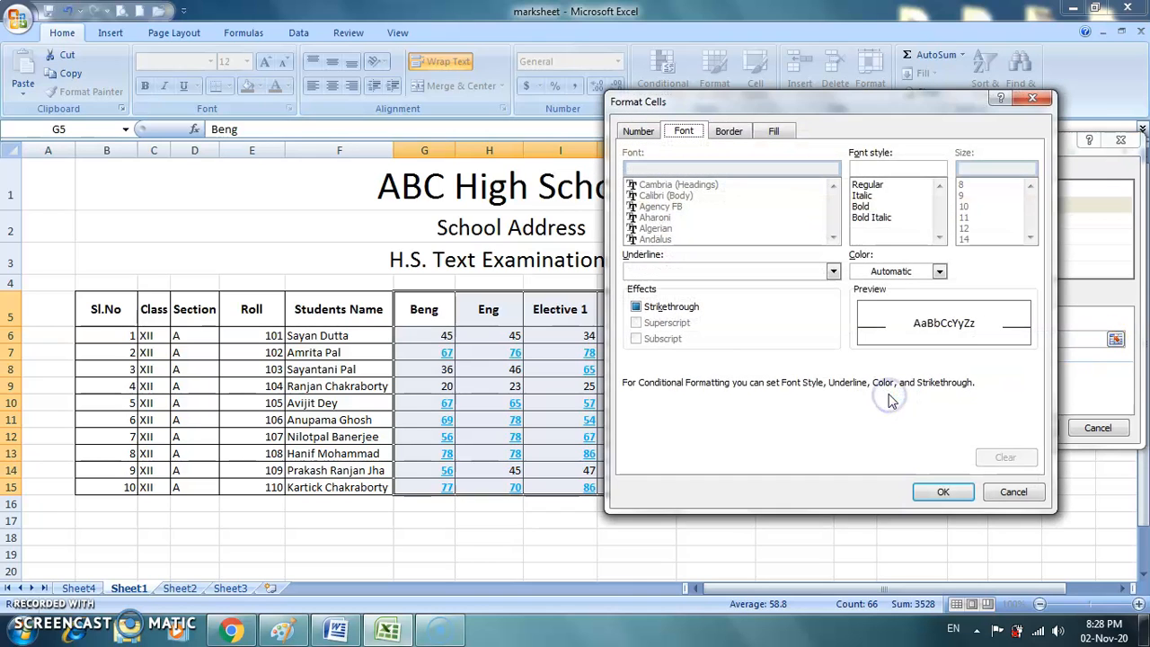
pyautogui.click(876, 216)
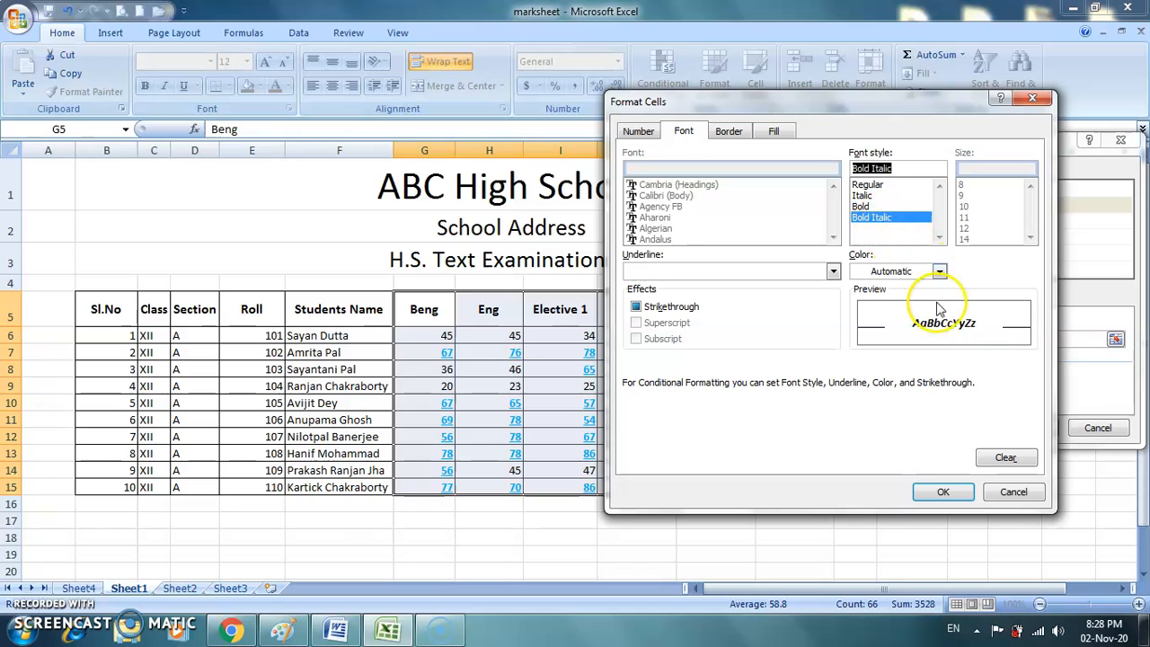
pyautogui.click(939, 272)
pyautogui.click(901, 416)
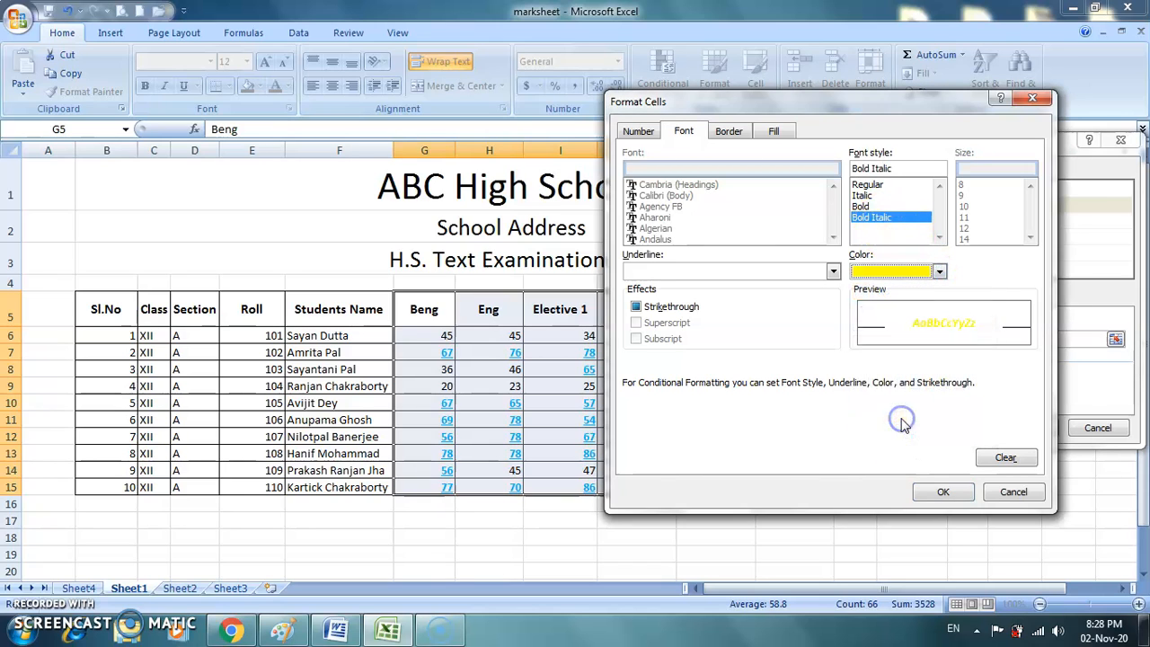
# Step: Give the 34 to 49 rule's format a double underline and a dark orange font color
pyautogui.click(753, 271)
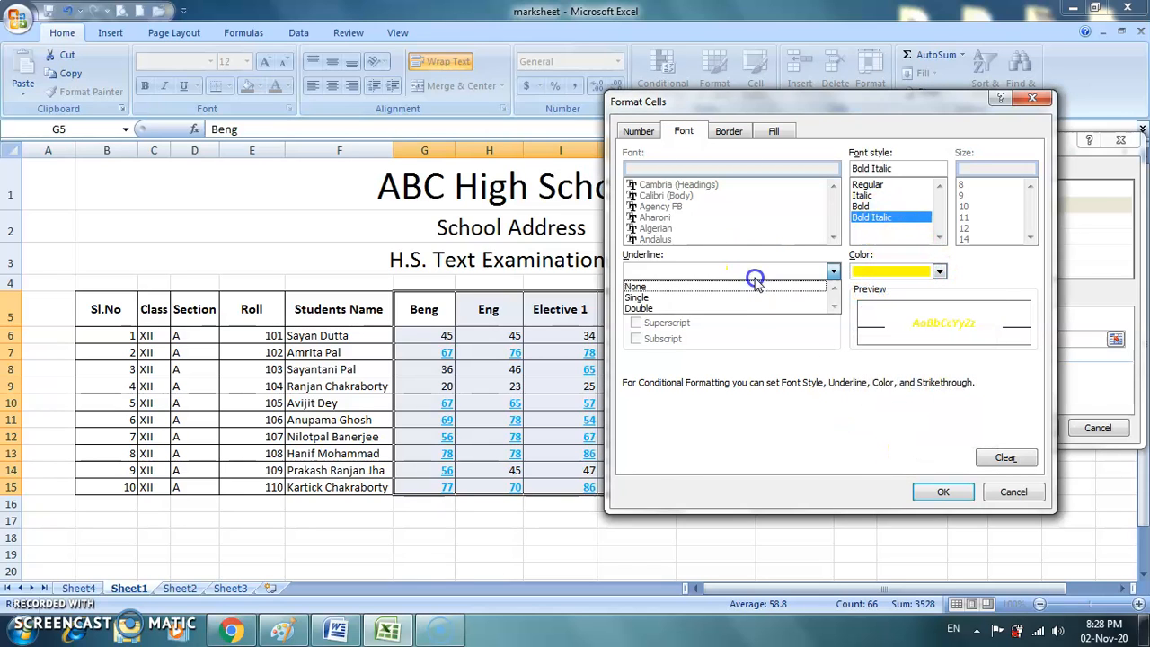
pyautogui.click(717, 308)
pyautogui.click(716, 311)
pyautogui.click(939, 271)
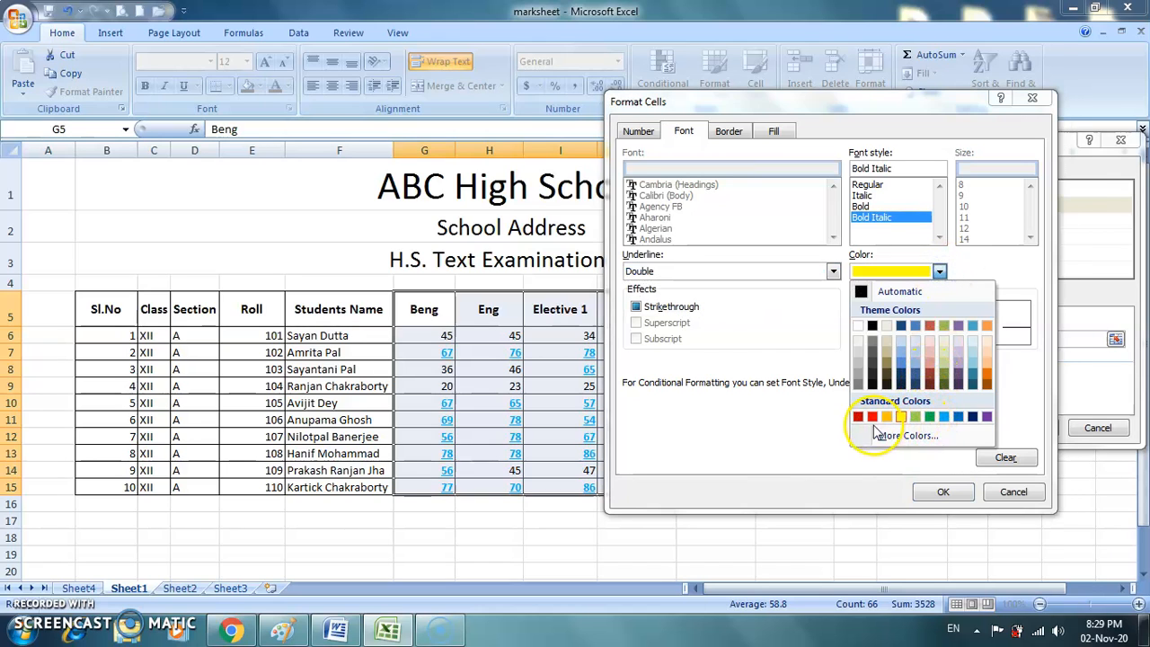
pyautogui.click(994, 380)
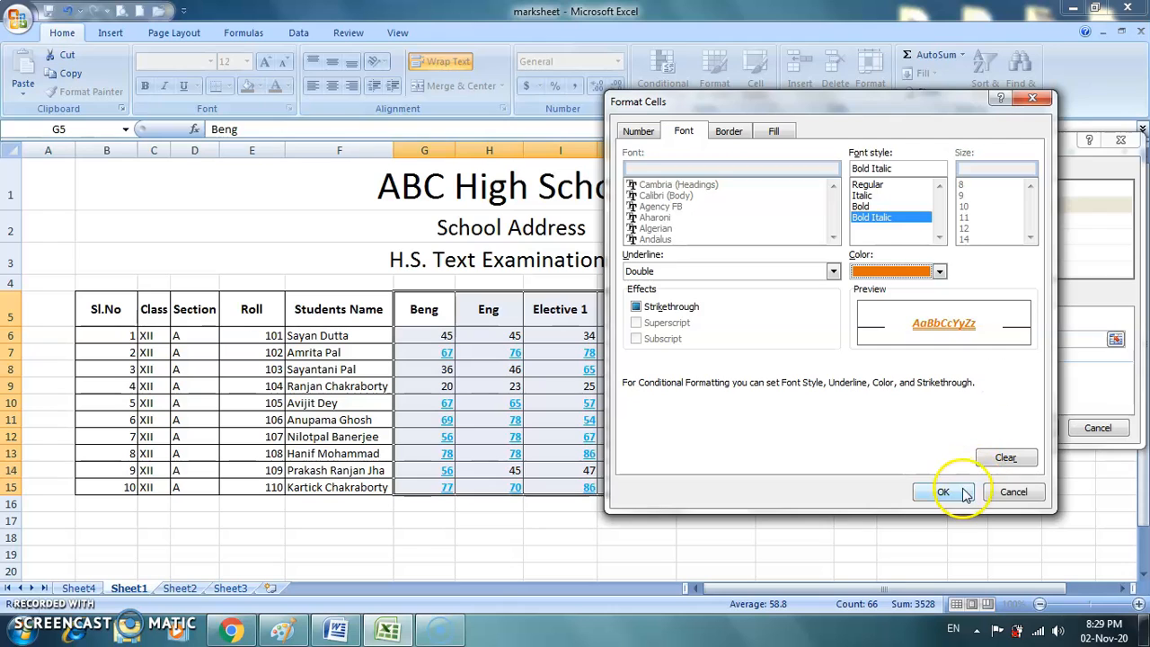
pyautogui.click(953, 490)
# Step: Create the 34 to 49 rule, apply it to the marks, and deselect the range
pyautogui.click(1027, 427)
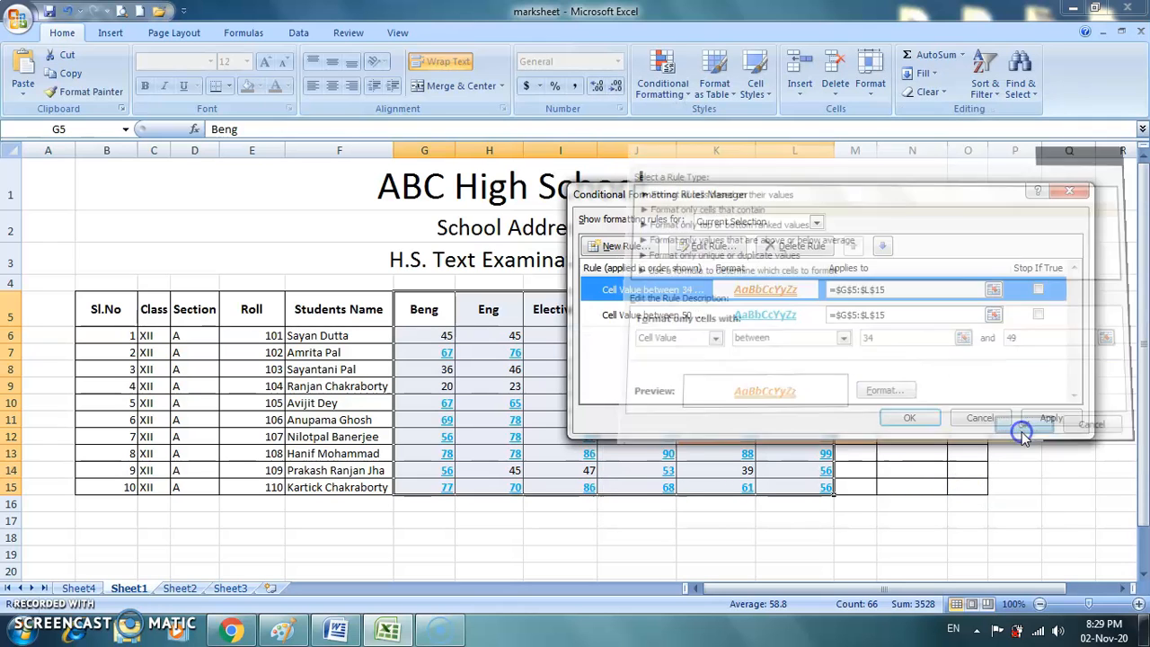
pyautogui.click(1051, 419)
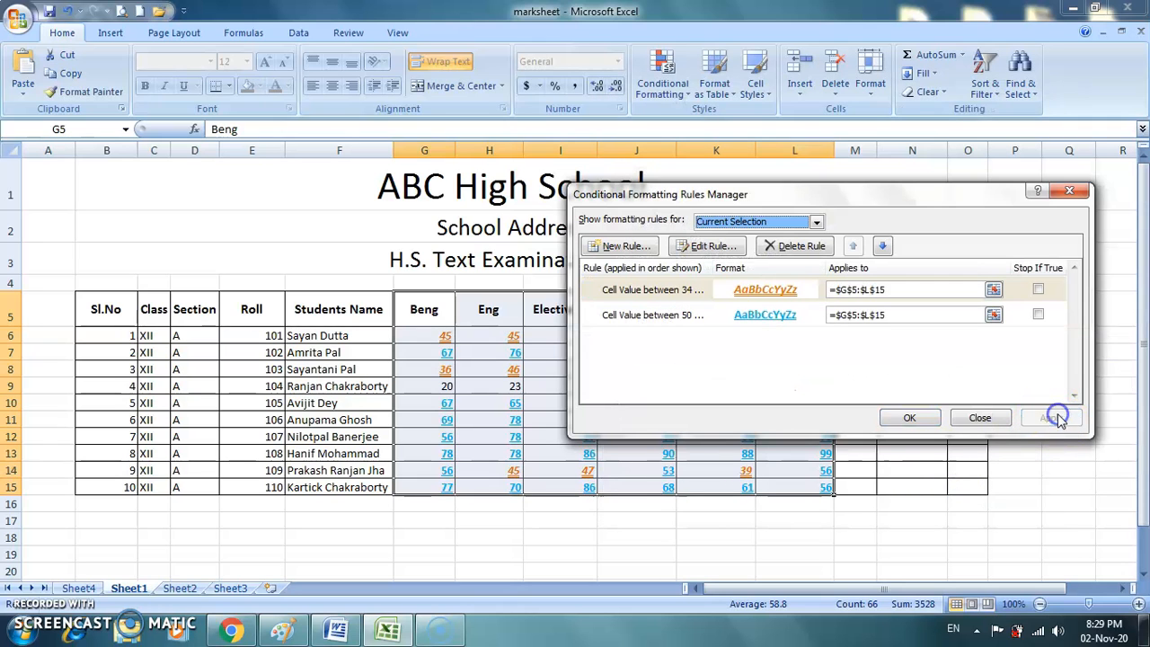
pyautogui.click(910, 418)
pyautogui.click(900, 520)
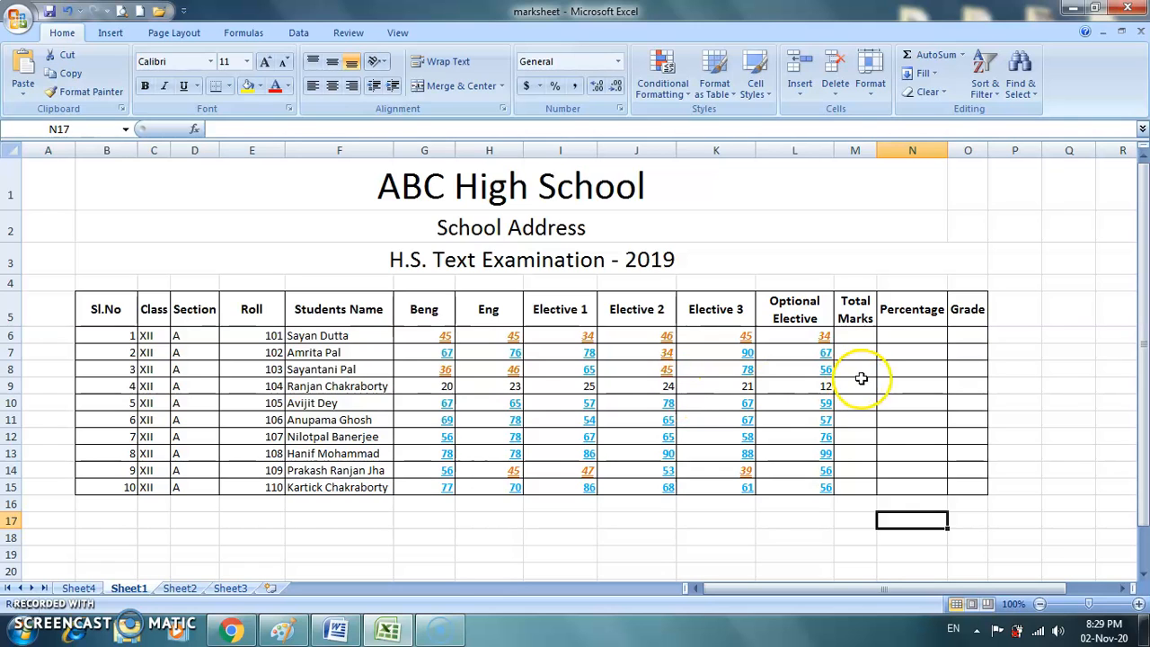
# Step: Start another conditional formatting rule for G5:L15 from the Rules Manager with the rule type "Format only cells that contain"
pyautogui.click(418, 308)
pyautogui.moveTo(418, 309); pyautogui.dragTo(812, 484)
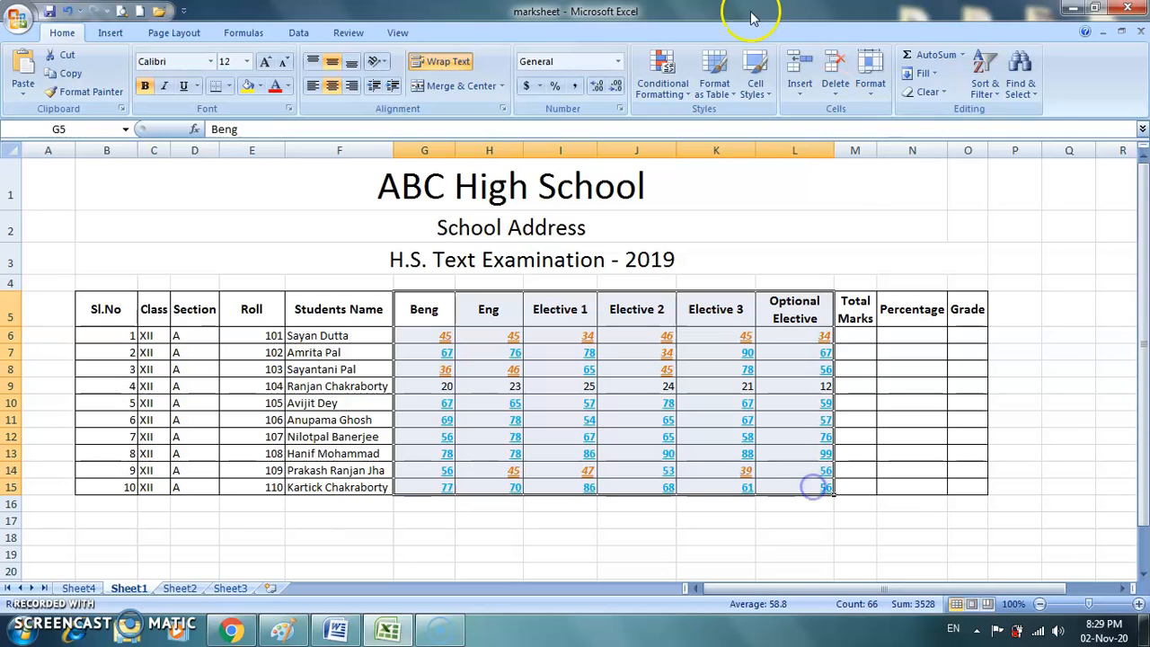
pyautogui.click(664, 85)
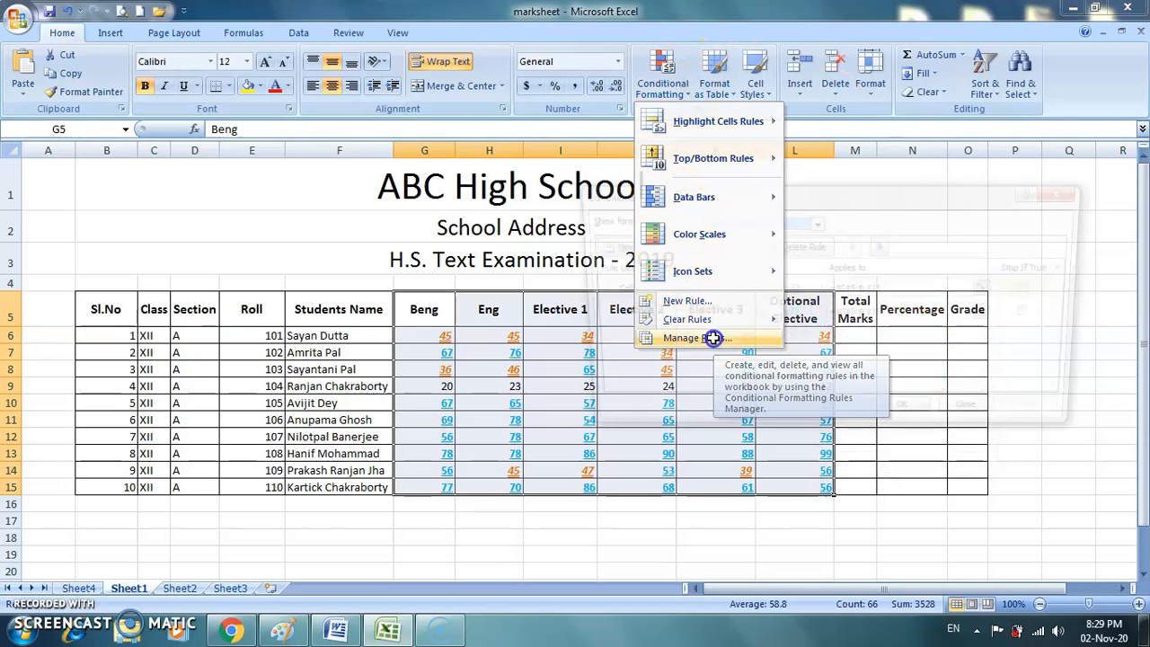
pyautogui.click(713, 338)
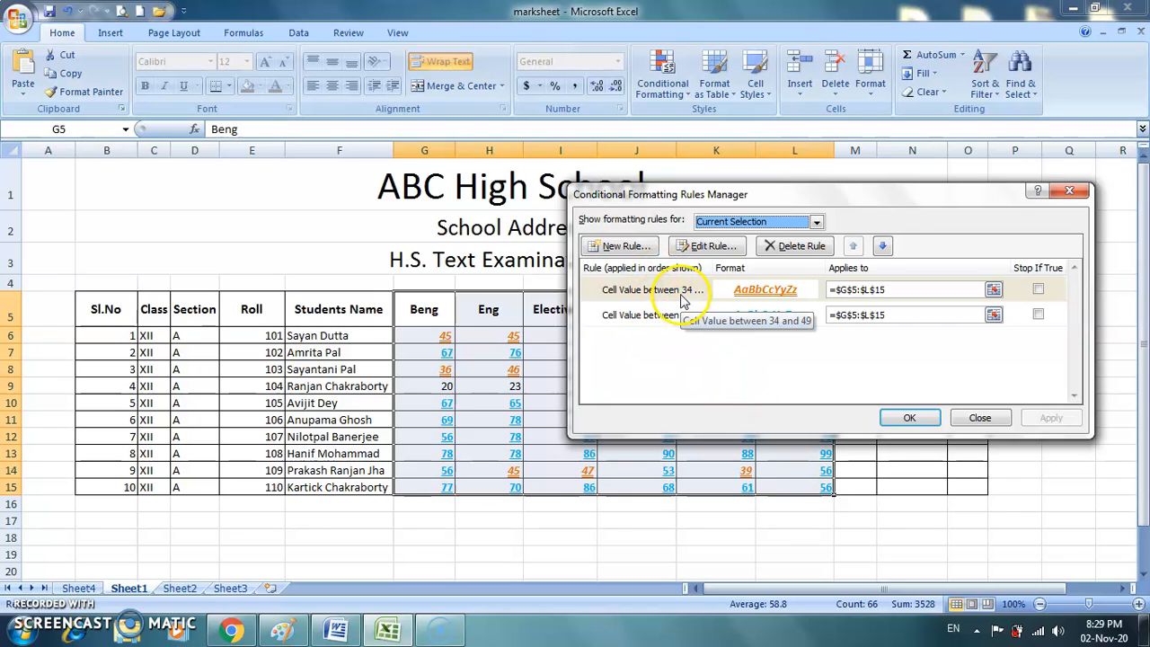
pyautogui.click(618, 246)
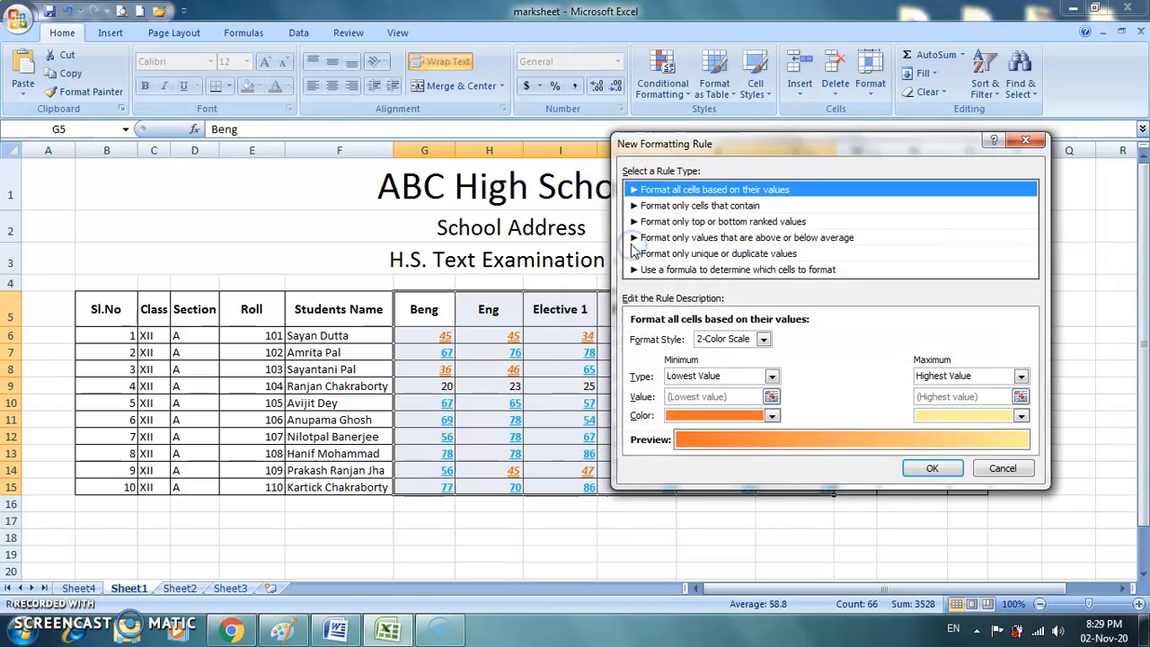
pyautogui.click(692, 205)
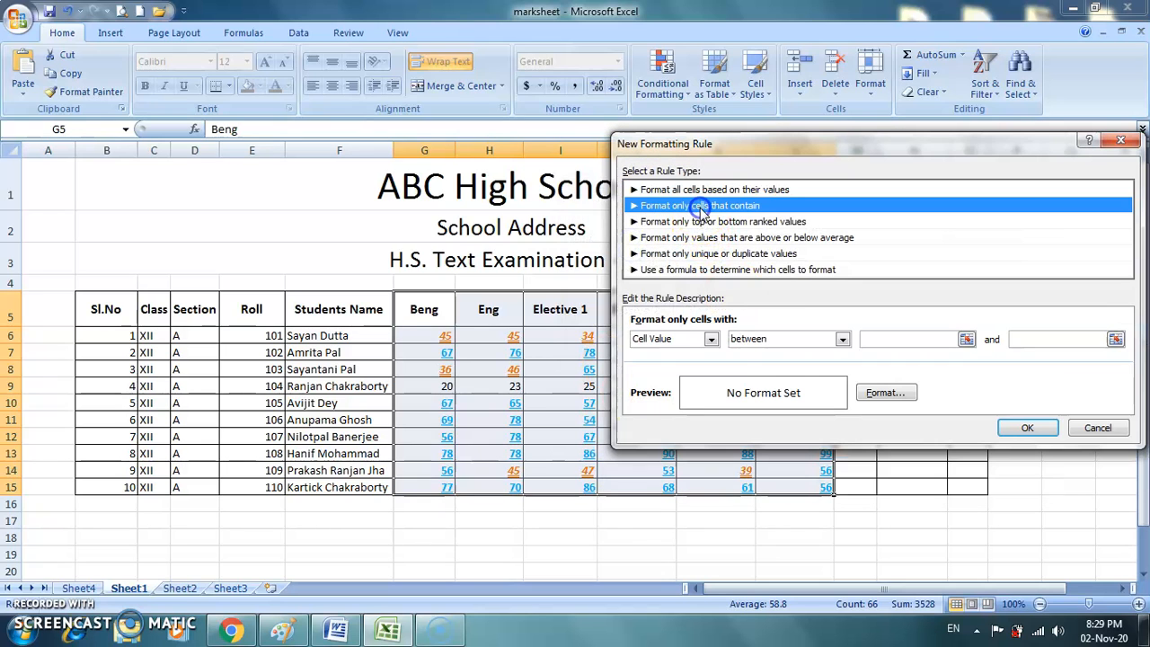
# Step: Set the new rule's condition to cell values less than 34
pyautogui.click(913, 338)
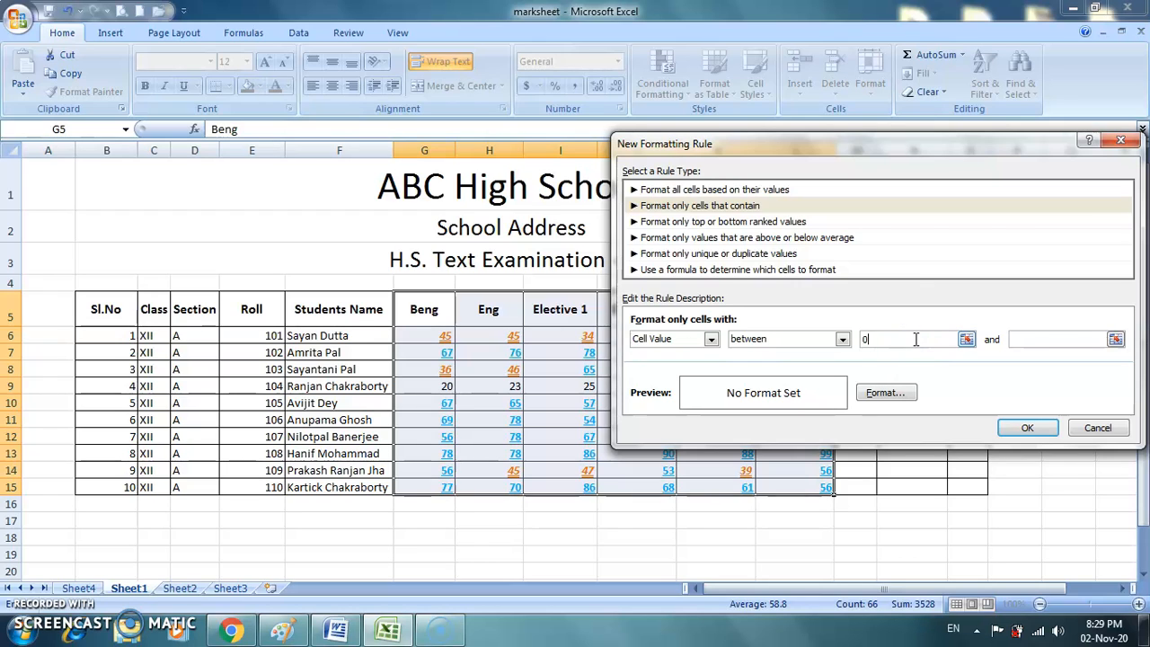
pyautogui.click(1038, 337)
pyautogui.click(843, 339)
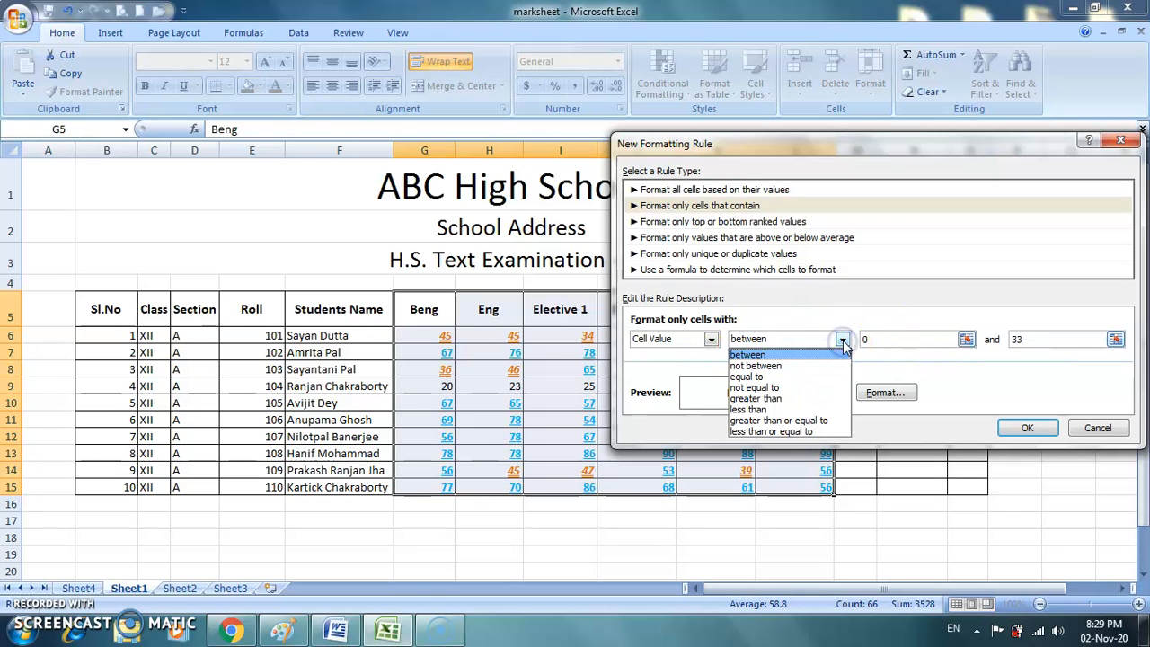
pyautogui.click(764, 410)
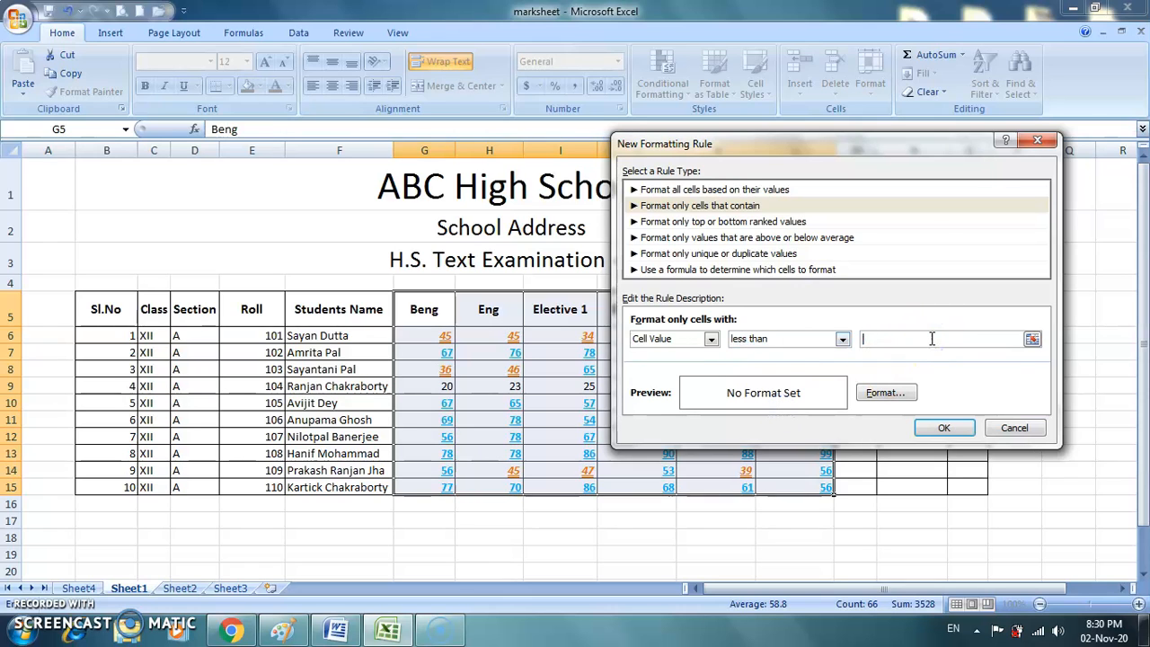
pyautogui.write('34')
# Step: Format the less than 34 rule with a red font color, Bold style and strikethrough
pyautogui.click(887, 393)
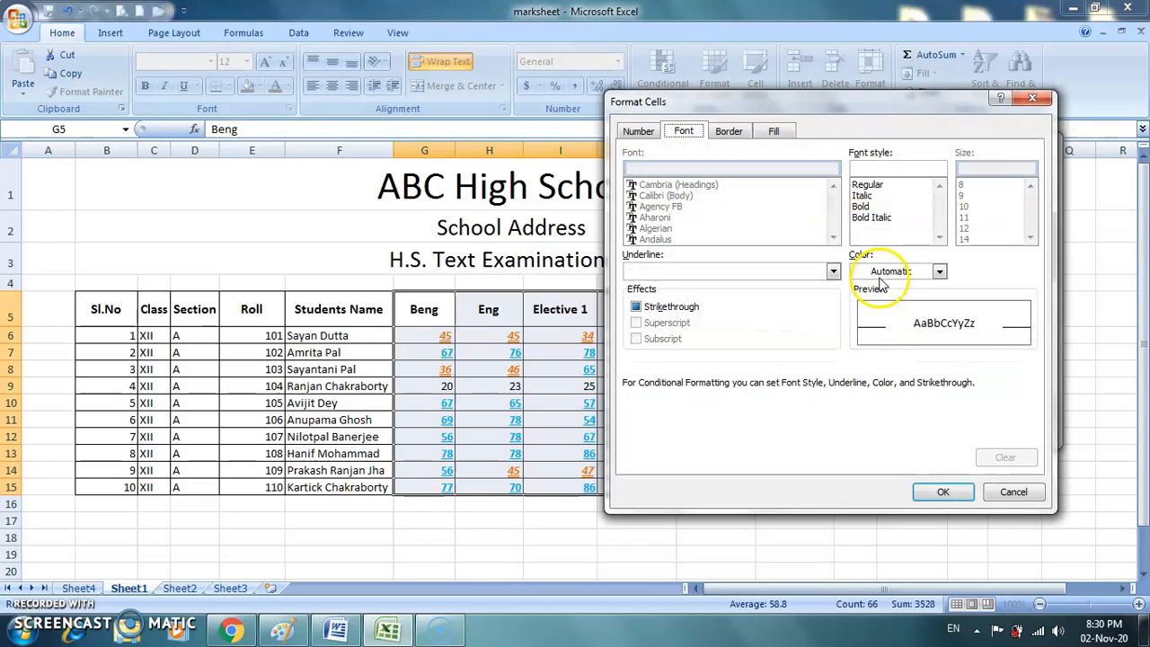
pyautogui.click(894, 272)
pyautogui.click(874, 417)
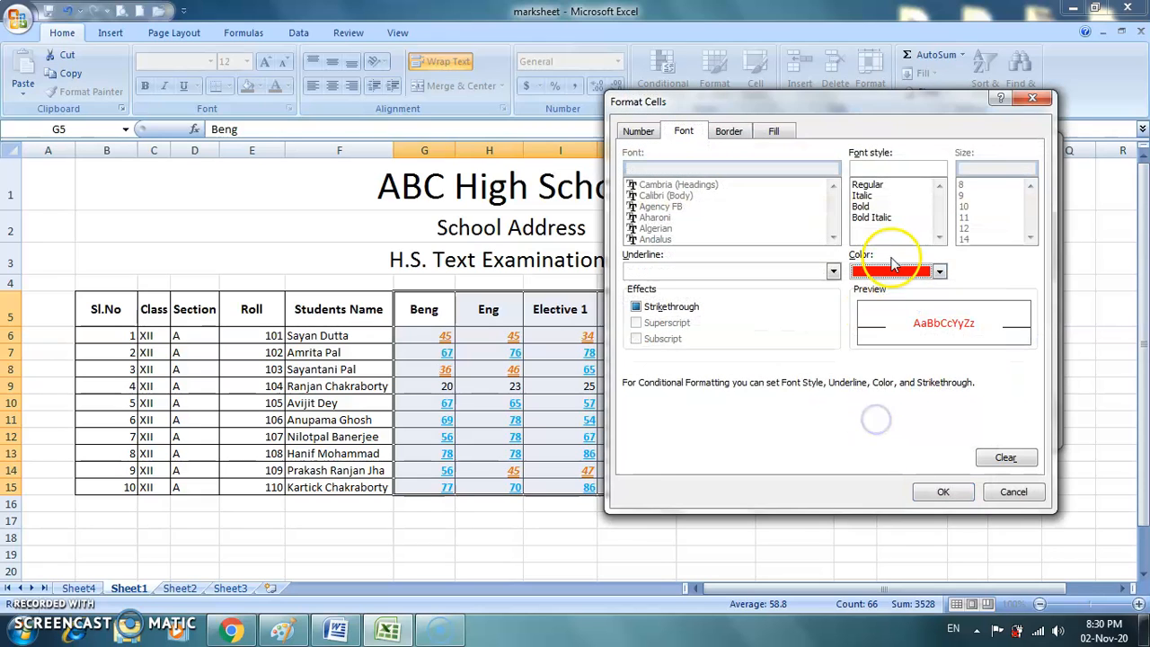
pyautogui.click(870, 217)
pyautogui.click(860, 206)
pyautogui.click(637, 307)
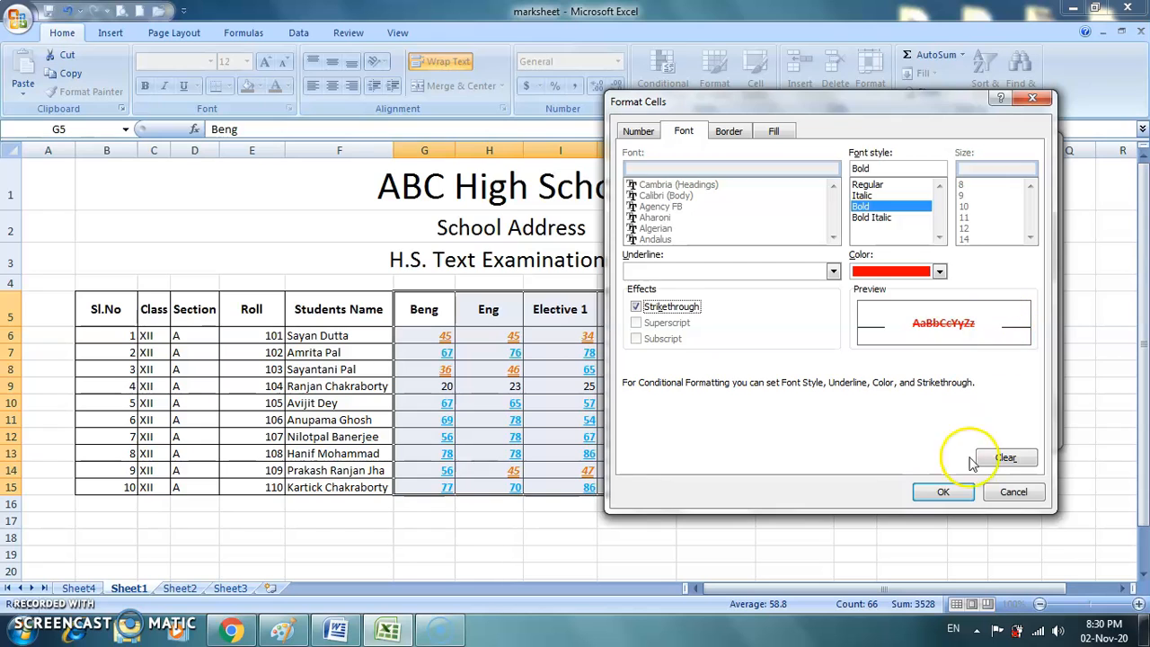
pyautogui.click(943, 491)
# Step: Create the less than 34 rule, apply it to the marks, and deselect the range
pyautogui.click(945, 429)
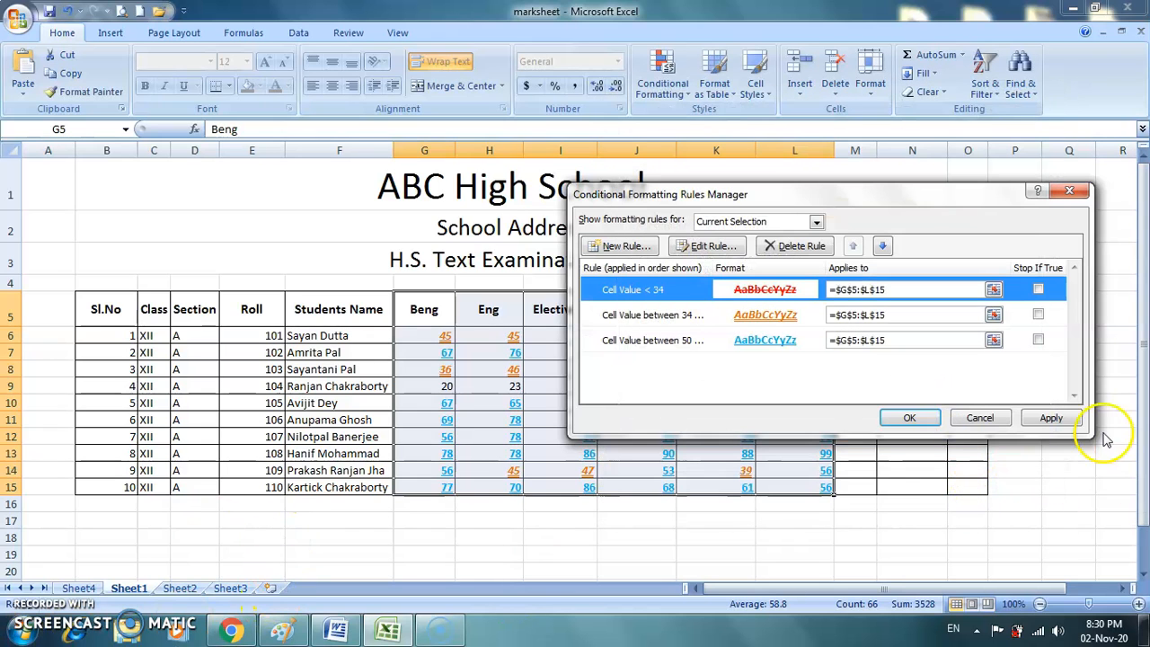
pyautogui.click(1051, 419)
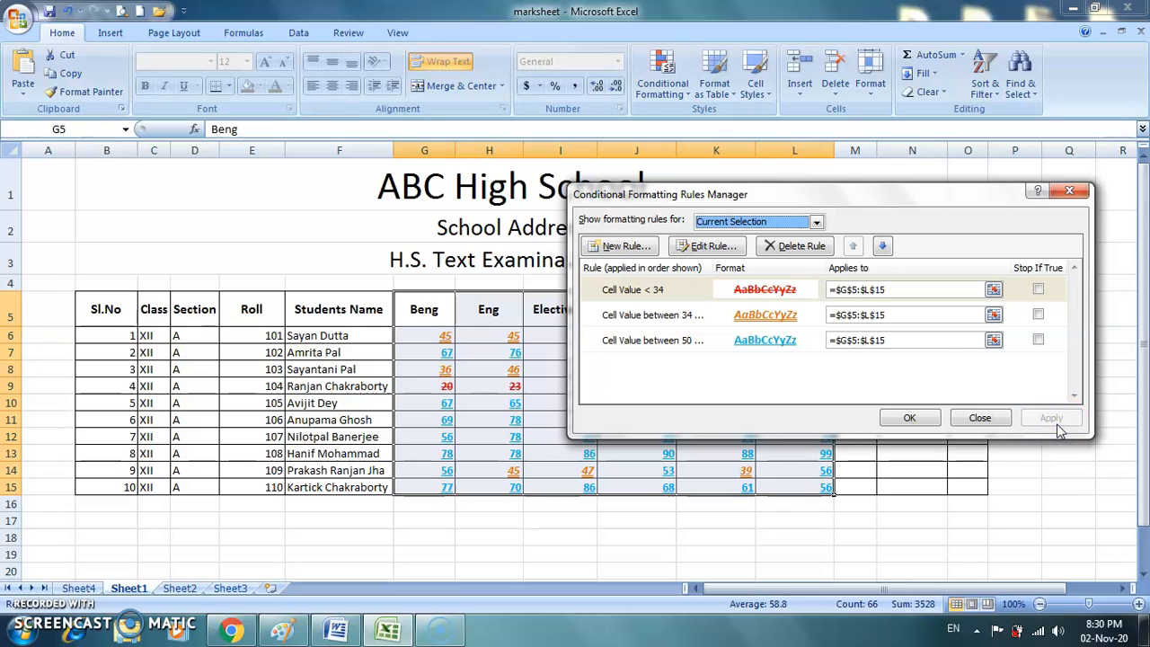
pyautogui.click(909, 418)
pyautogui.click(891, 525)
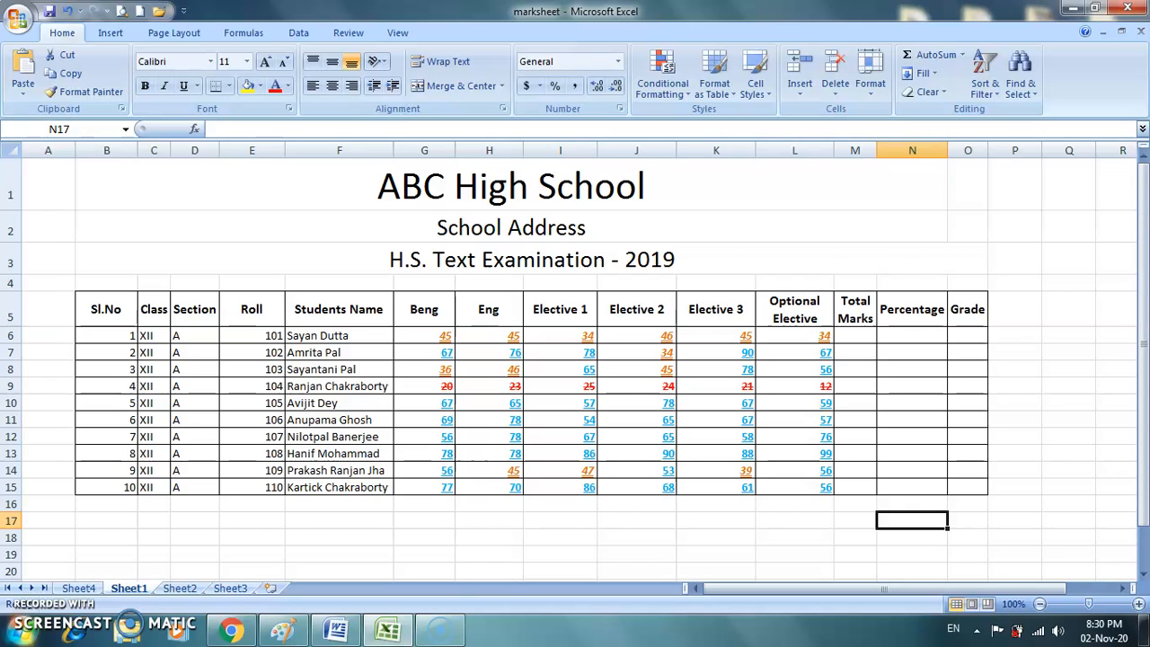
# Step: Examine the conditional formatting options and the new rule types, including the format styles and the top or bottom ranked values settings
pyautogui.click(683, 92)
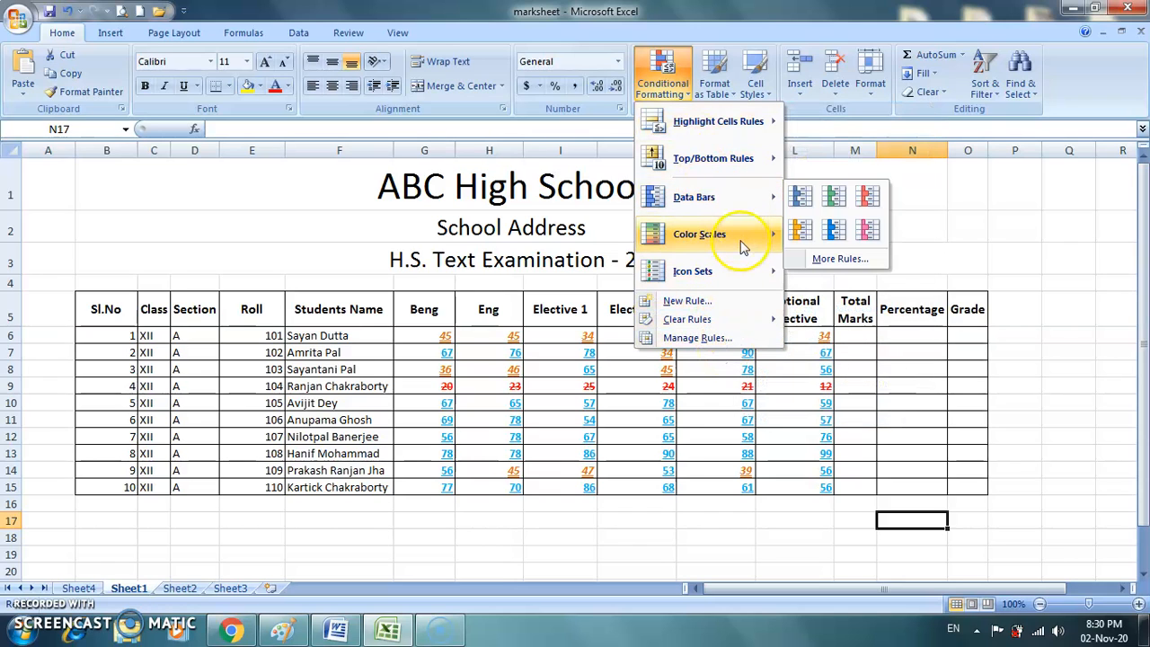
pyautogui.moveTo(742, 247)
pyautogui.click(741, 286)
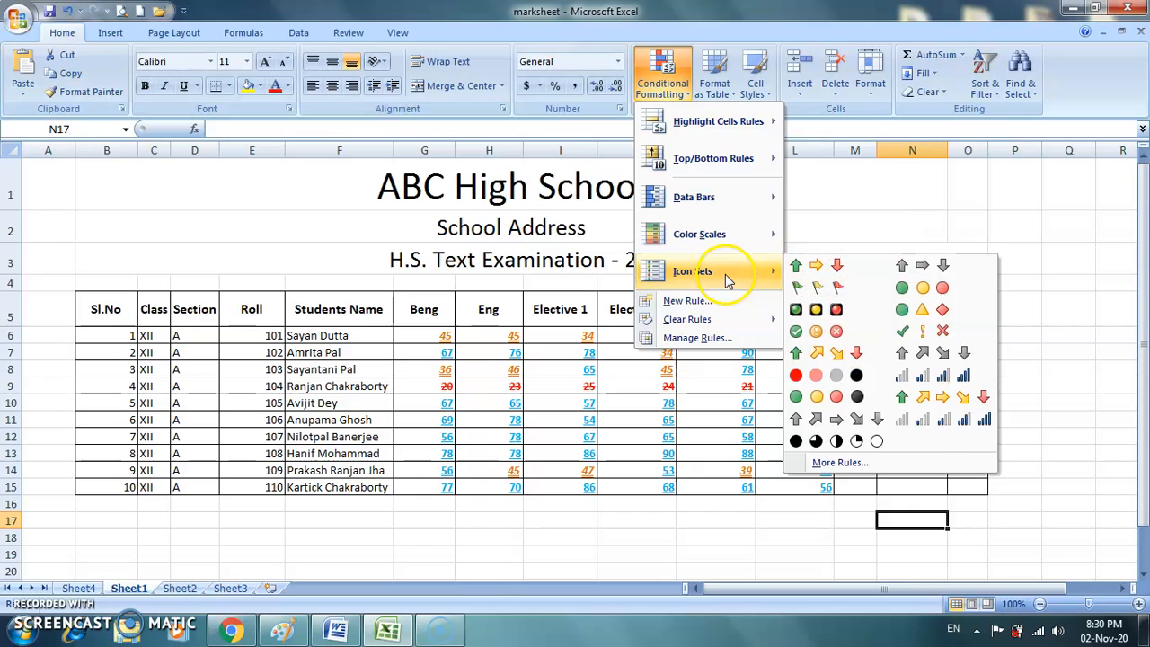
pyautogui.click(723, 301)
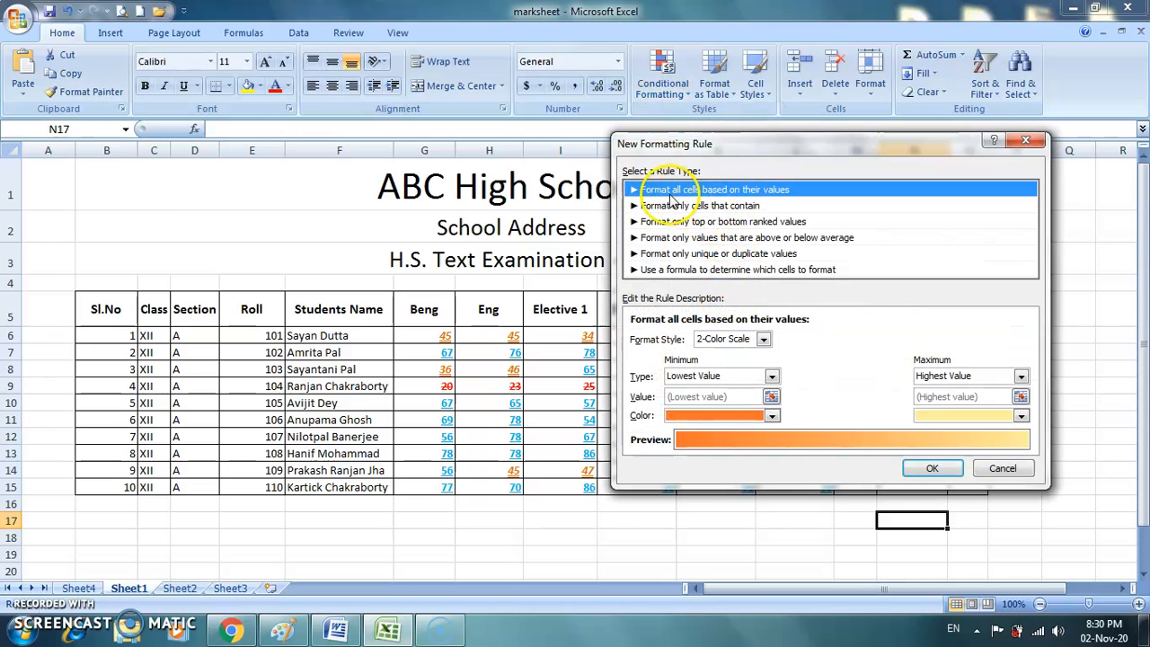
pyautogui.click(763, 339)
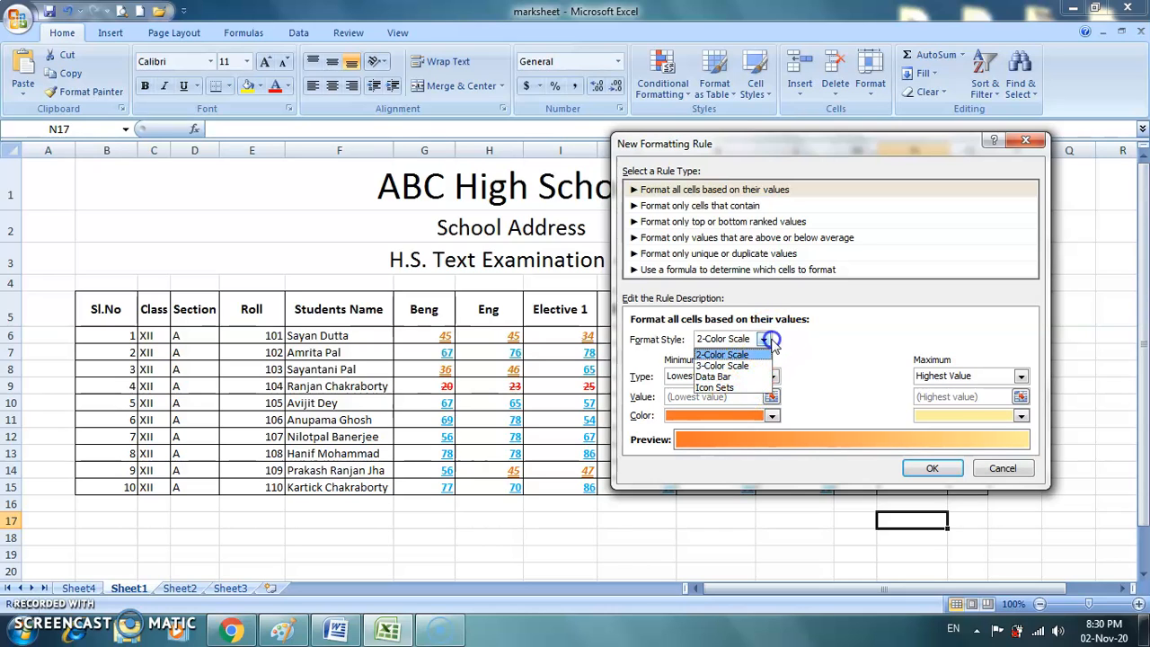
pyautogui.click(771, 342)
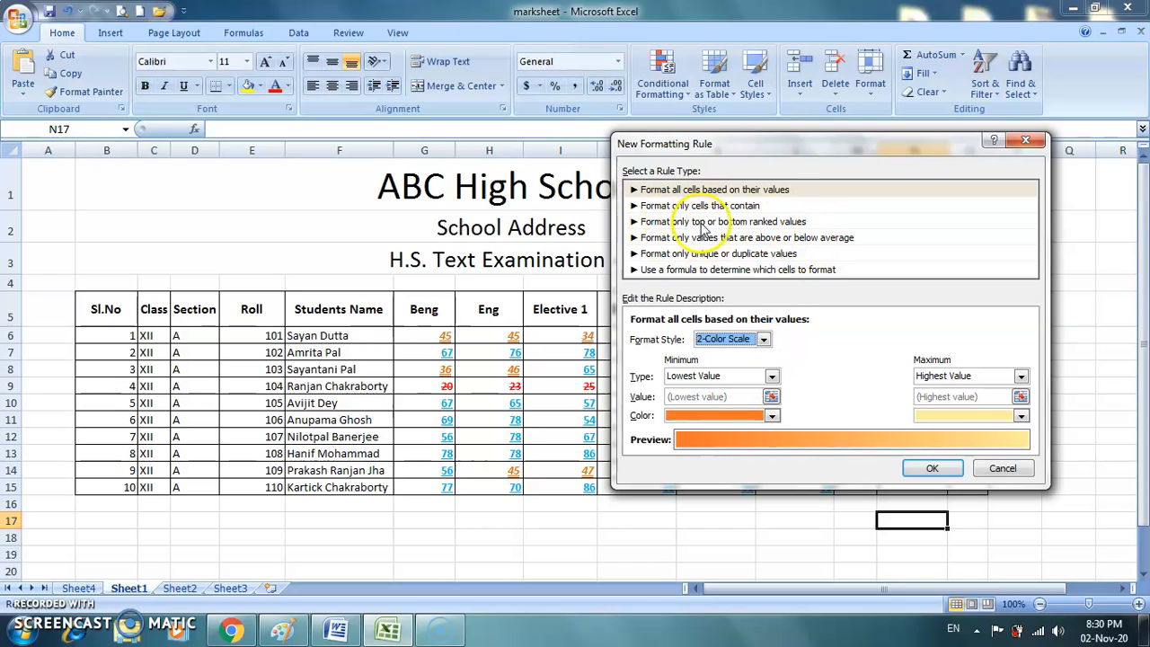
pyautogui.click(750, 223)
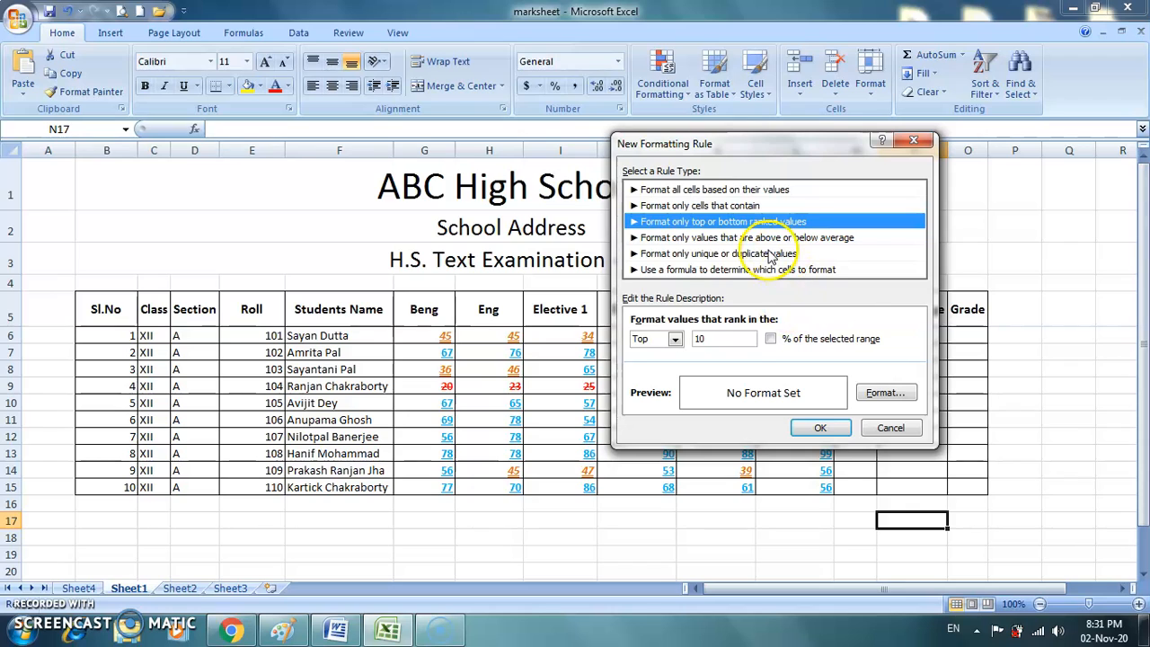
pyautogui.click(675, 338)
pyautogui.click(647, 366)
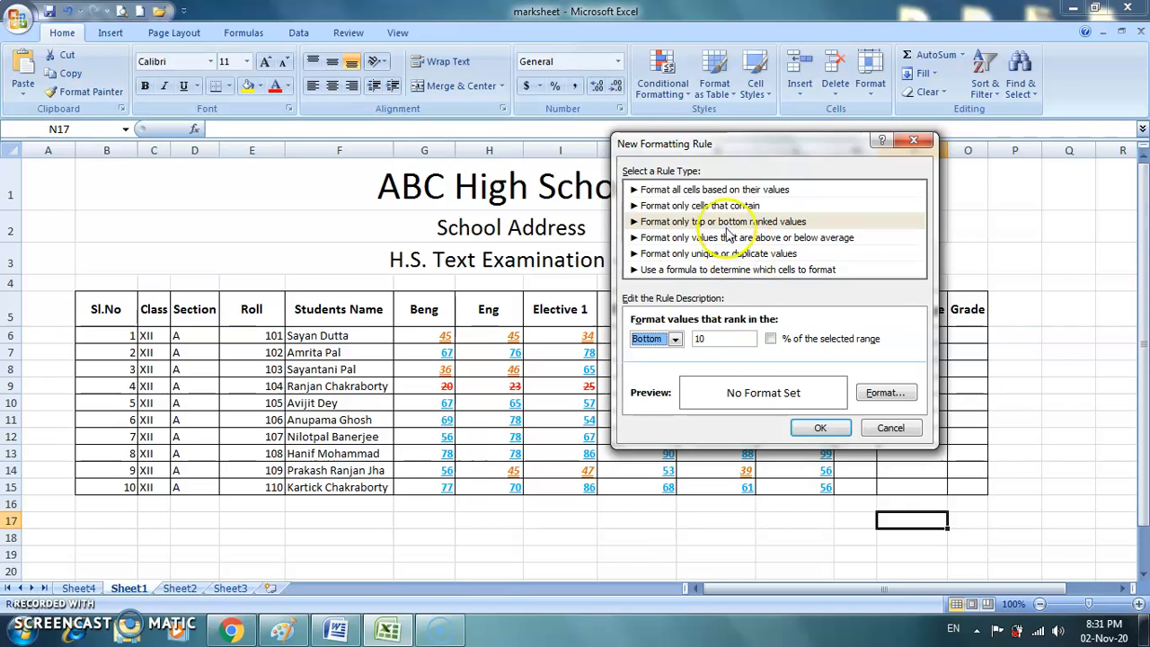
pyautogui.click(893, 427)
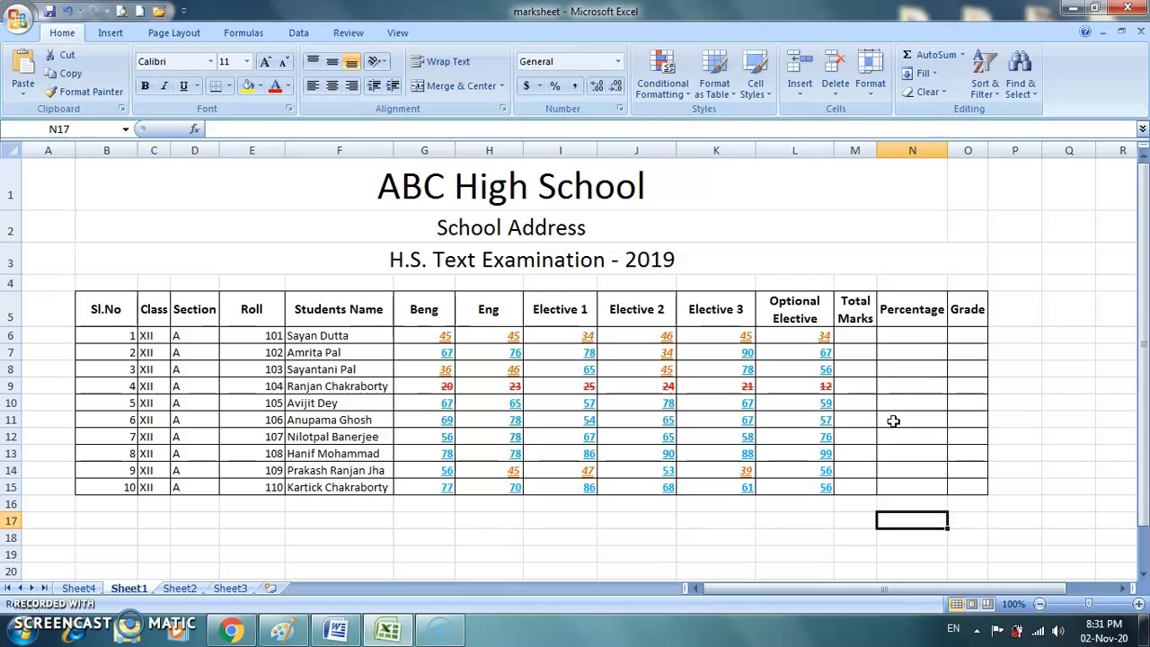